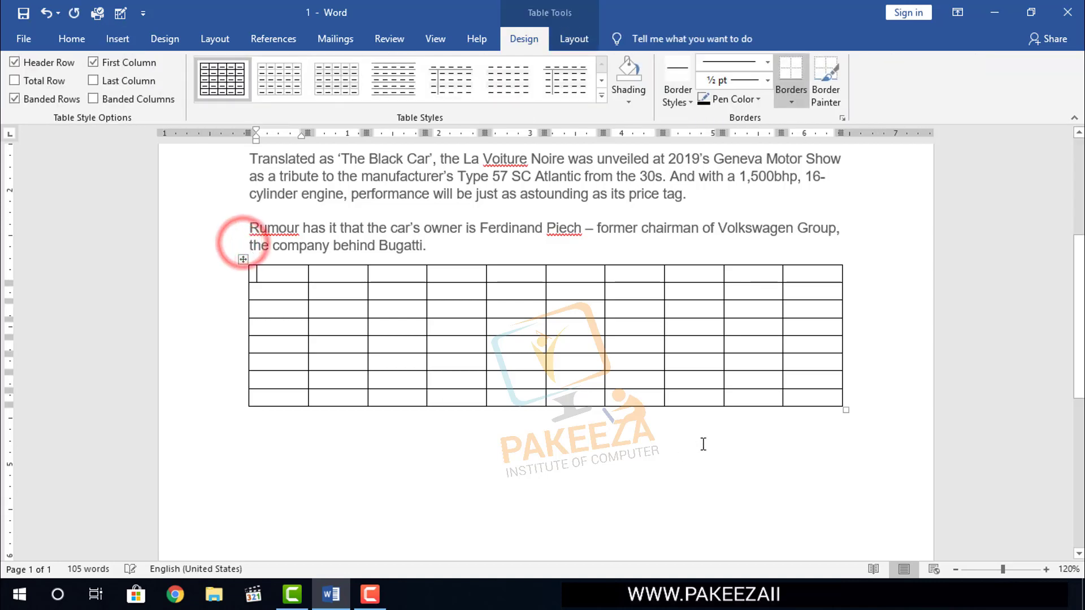
Enlarge the whole table, making its rows taller and extending its width slightly beyond the paragraph text above.
drag(845, 411, 834, 480)
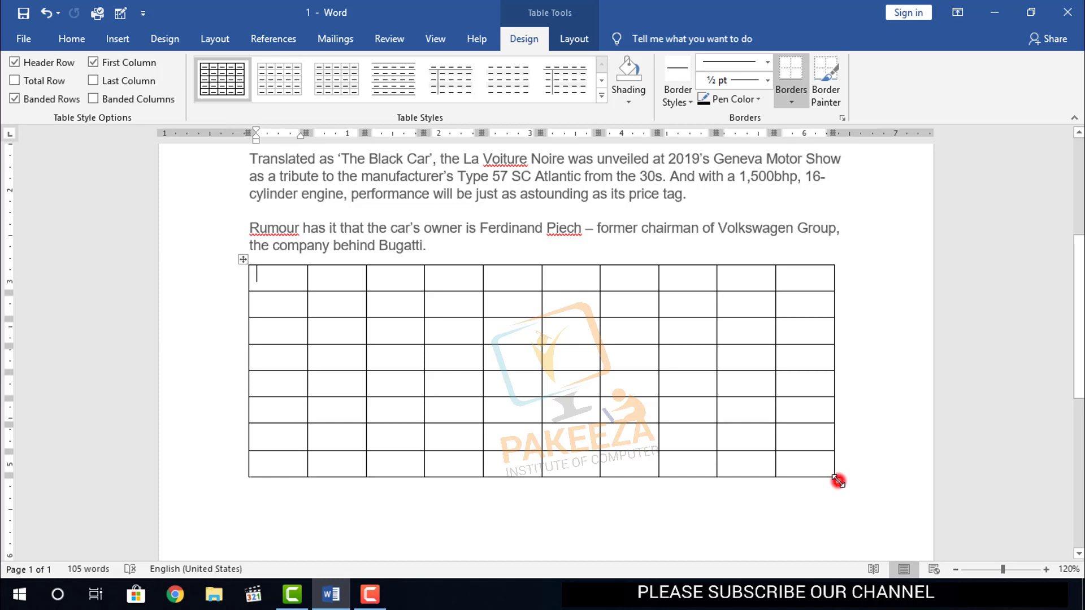
mouse_move(837, 481)
mouse_down()
mouse_move(755, 511)
mouse_move(429, 491)
mouse_move(339, 463)
mouse_move(440, 339)
mouse_move(677, 439)
mouse_move(886, 477)
mouse_move(879, 497)
mouse_up()
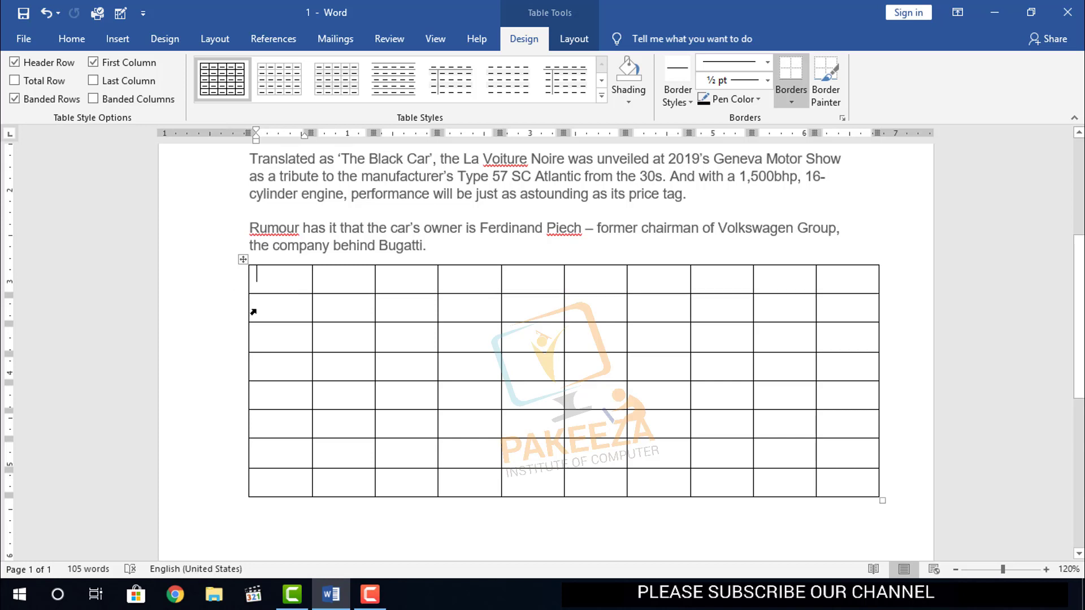
click(370, 594)
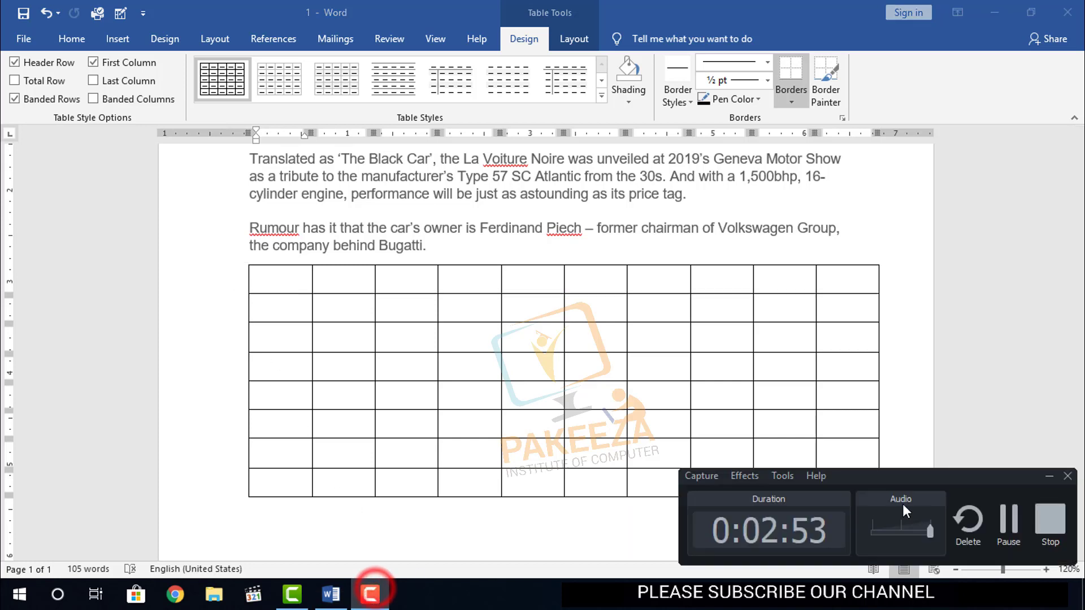
click(1010, 528)
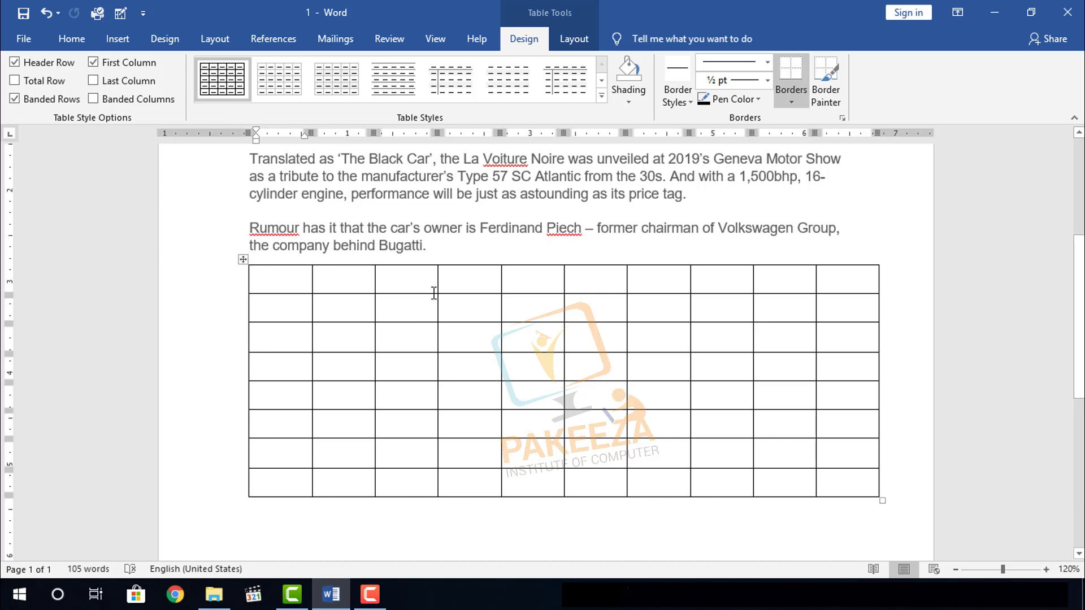
Apply the black Grid Tables style with a solid header row and grey banded rows to the whole table.
click(241, 261)
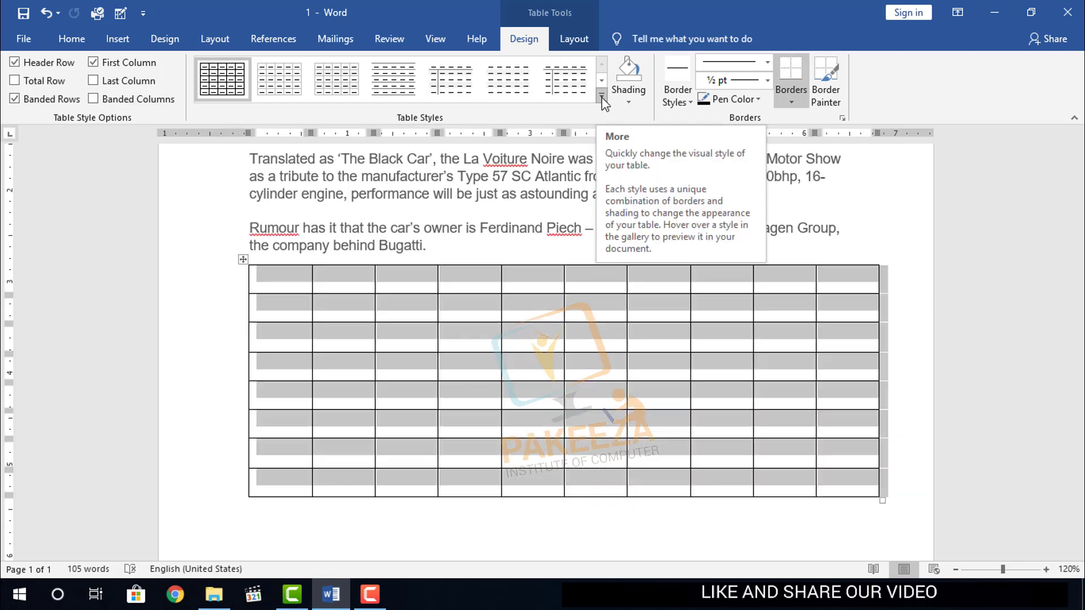
click(601, 97)
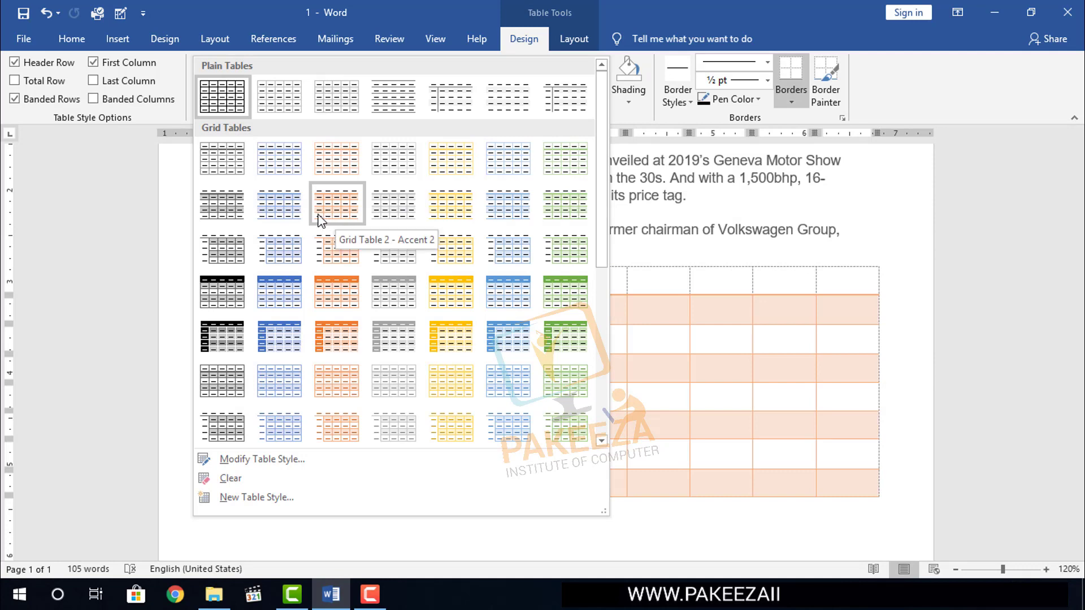
click(226, 305)
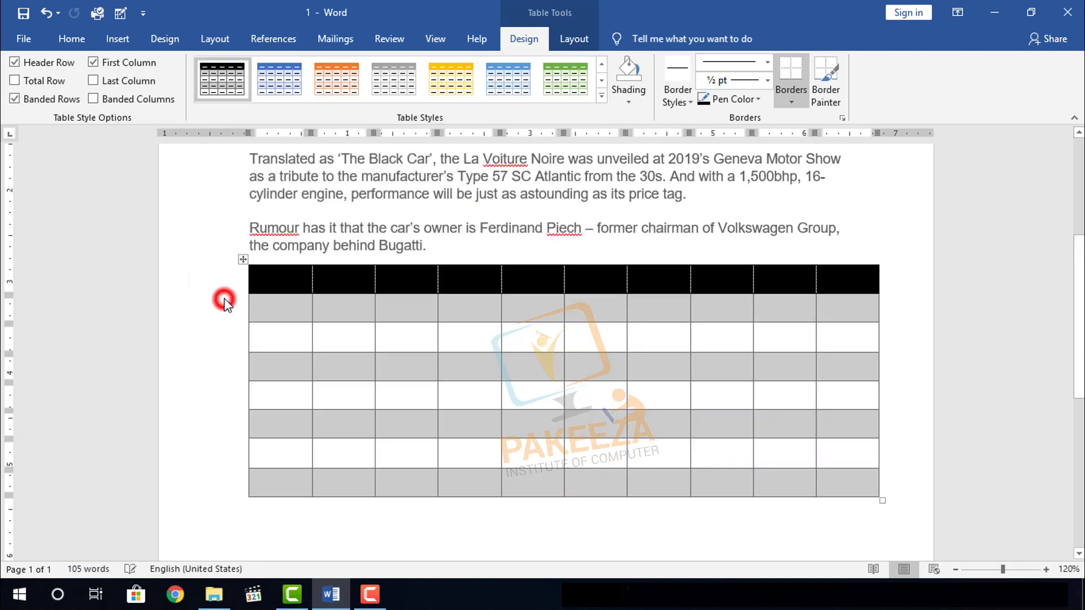
click(300, 305)
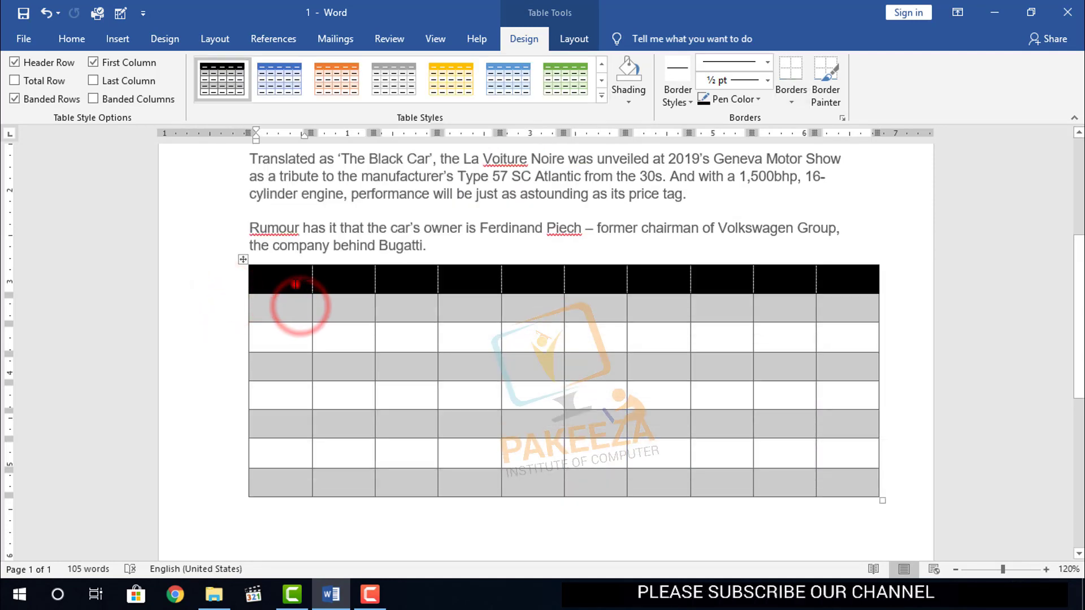
click(441, 313)
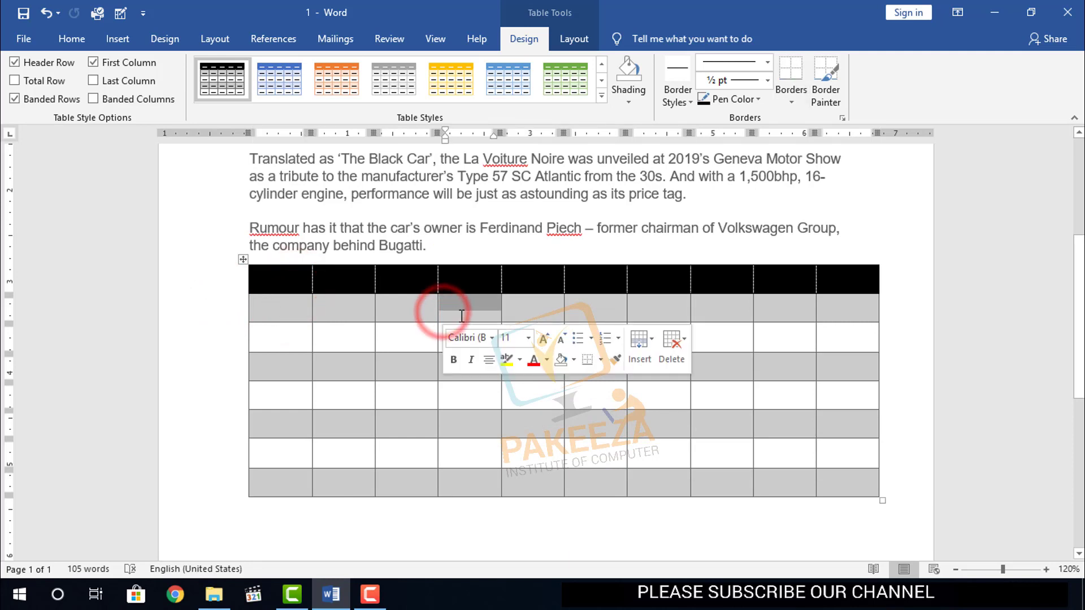
click(387, 352)
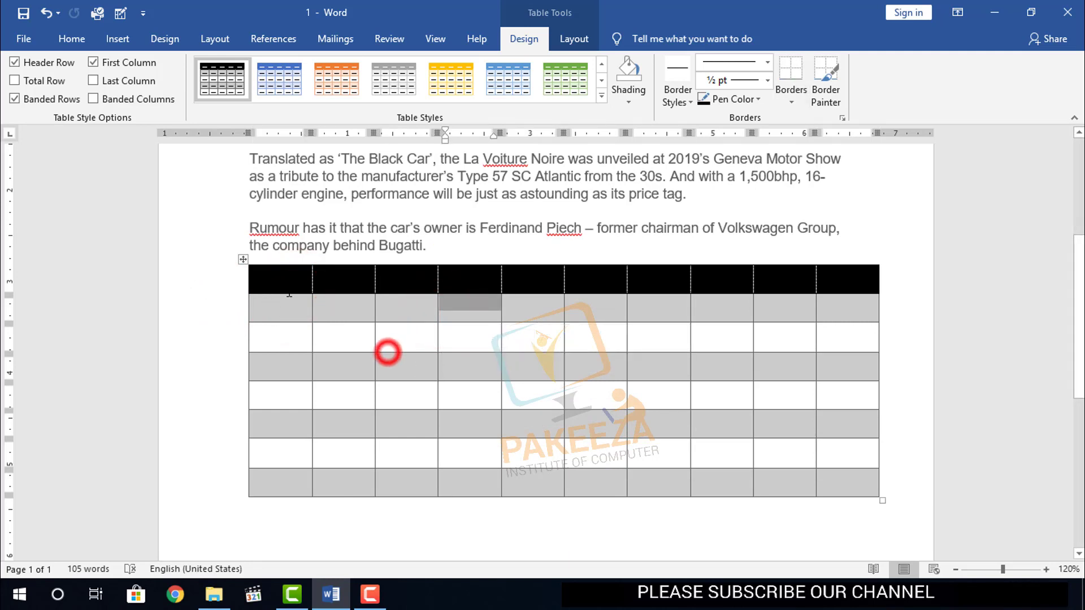
Change the whole table to the green Grid Tables style with a solid green header row and first column.
click(243, 260)
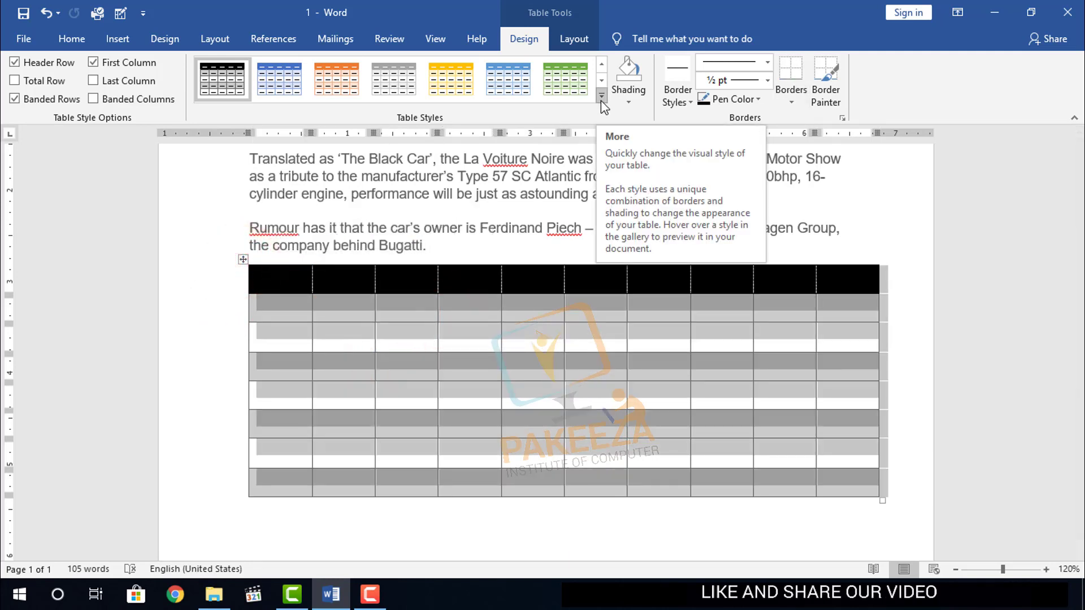
click(601, 98)
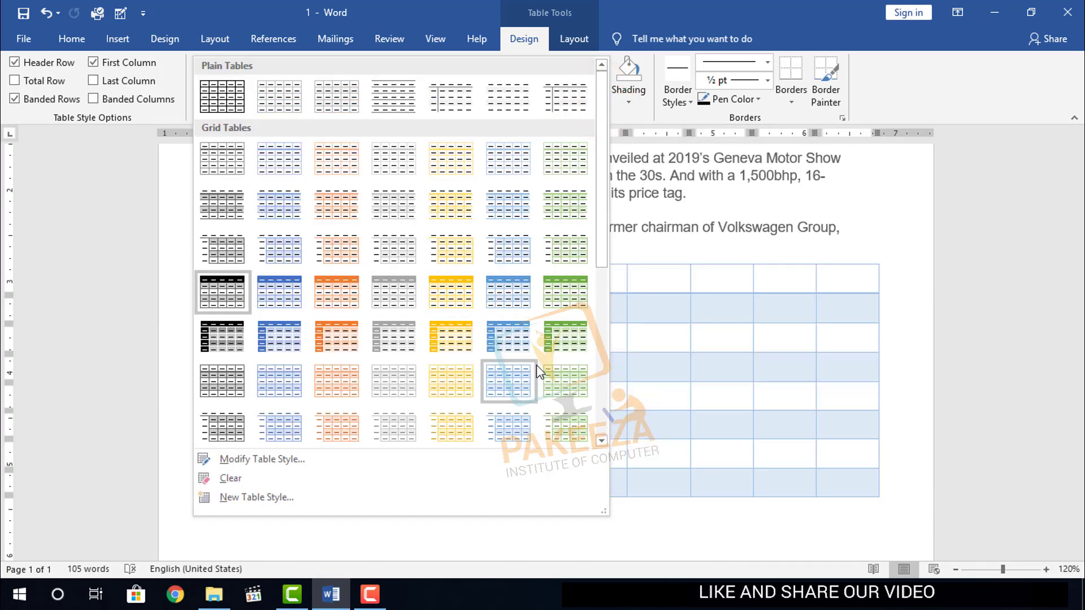
click(554, 340)
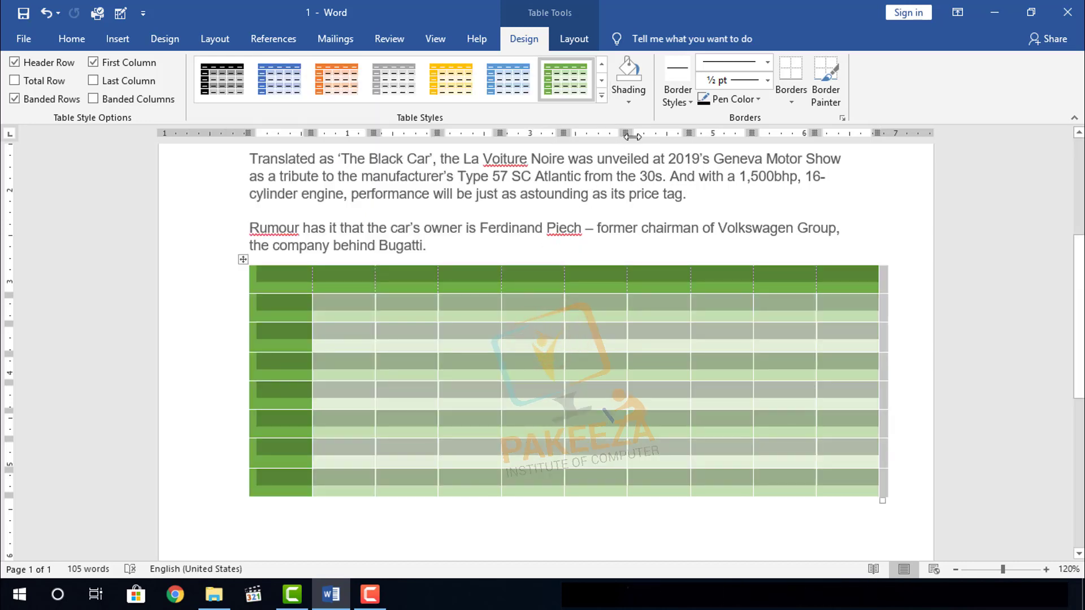
Change the table to the black List Table 5 Dark style from the List Tables group.
click(602, 97)
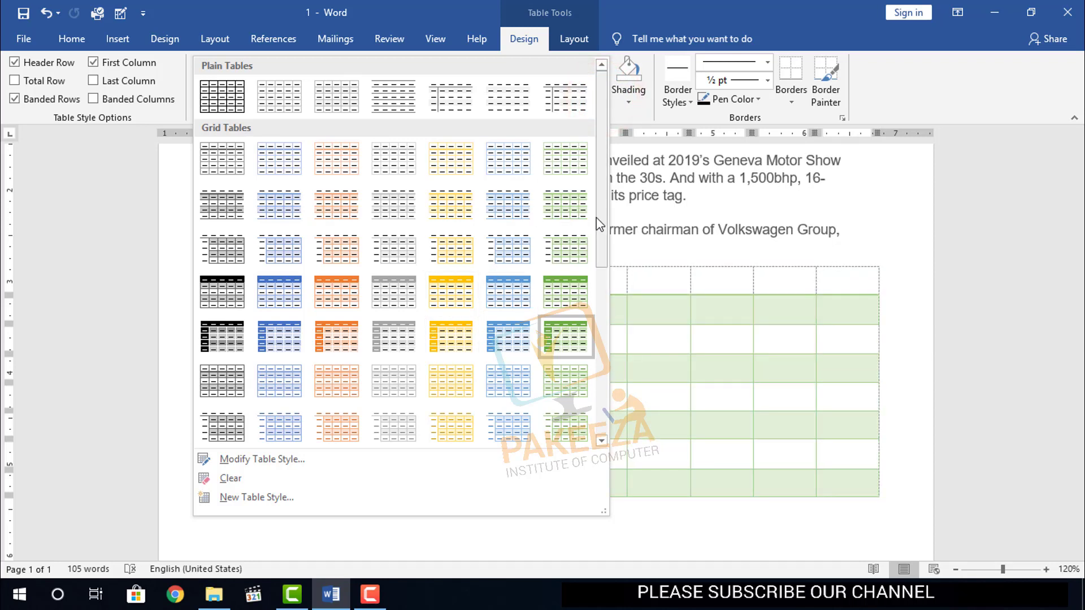
drag(600, 220, 592, 413)
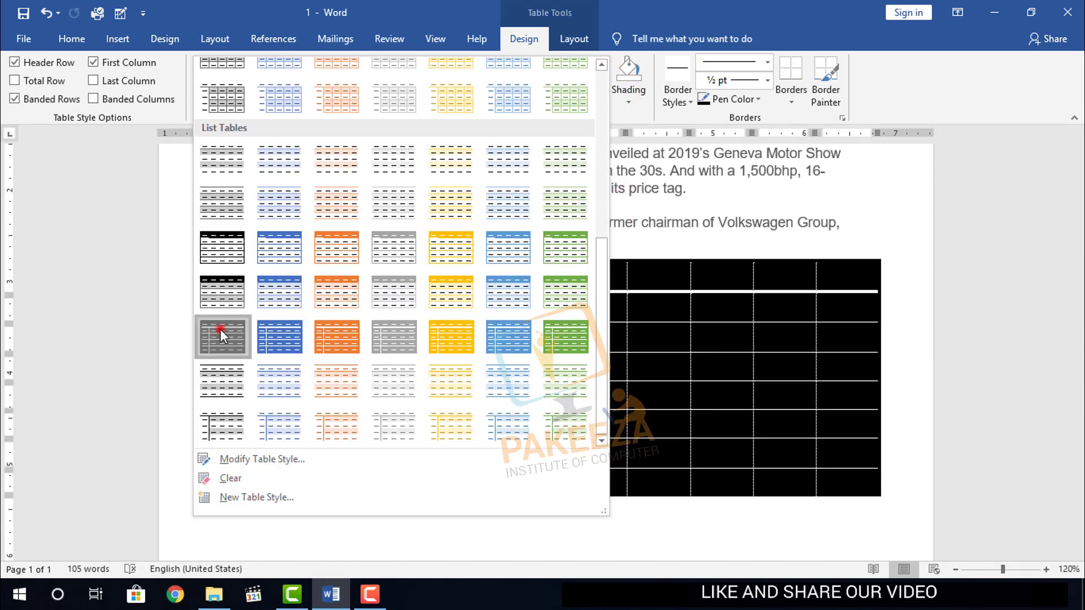
click(219, 328)
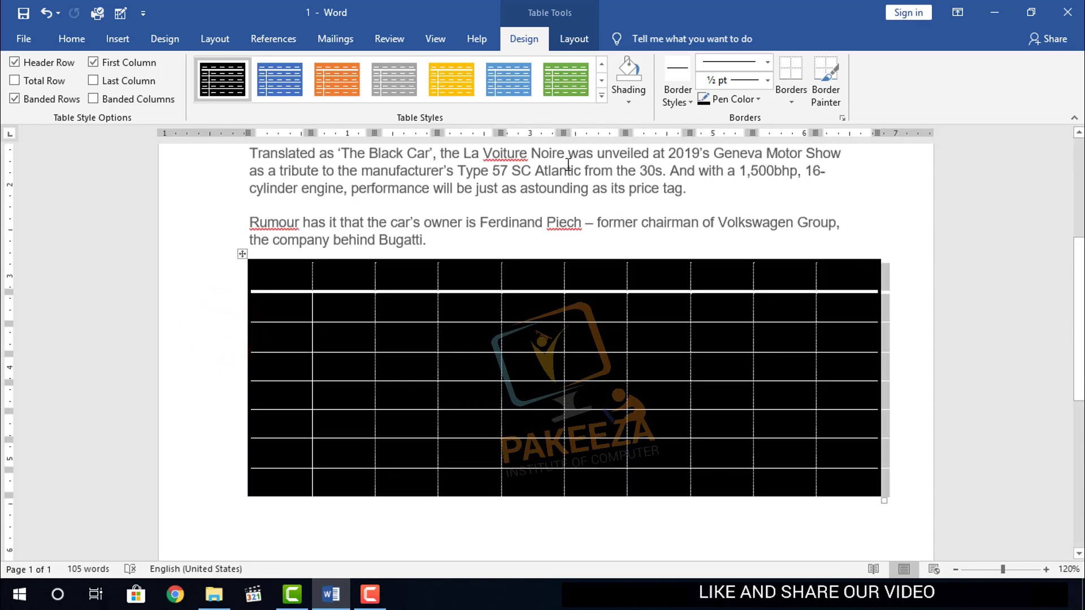
double_click(655, 8)
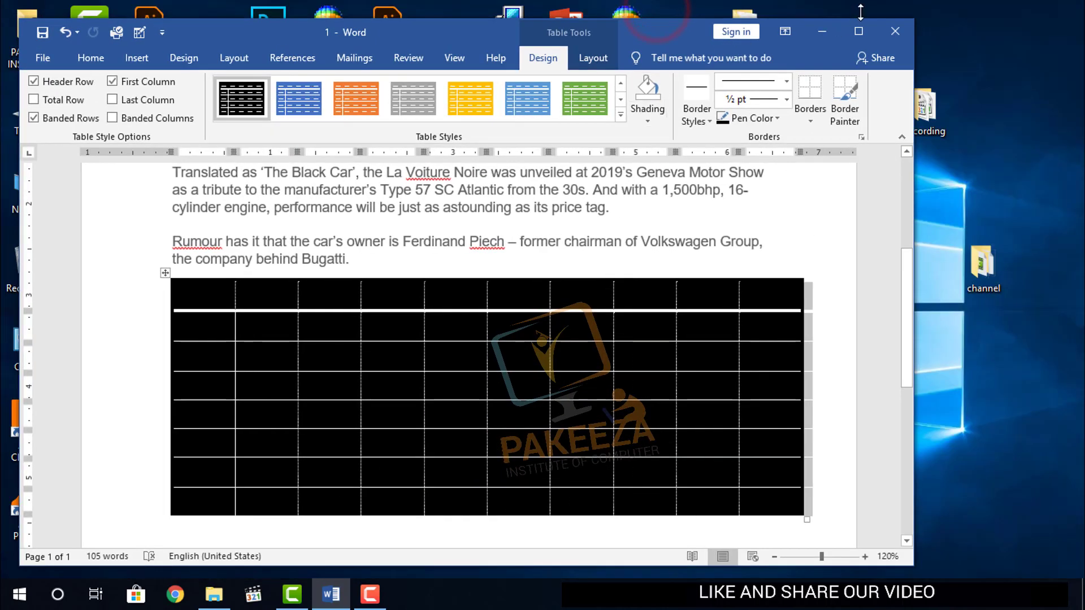
click(859, 33)
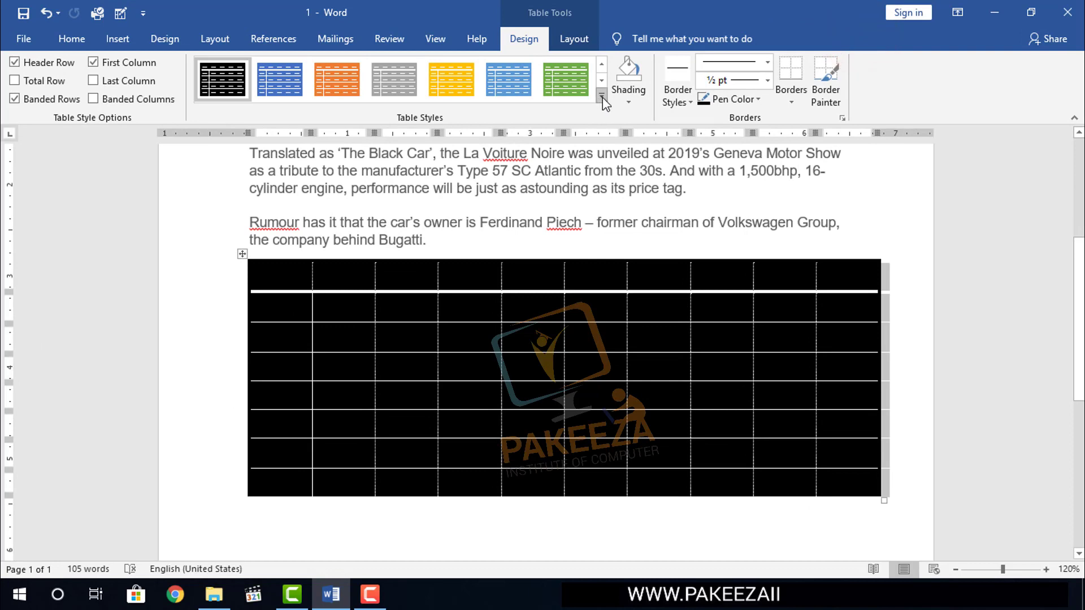
Examine the Modify Style settings of the table's List Table 5 Dark style and close them without changes.
click(602, 97)
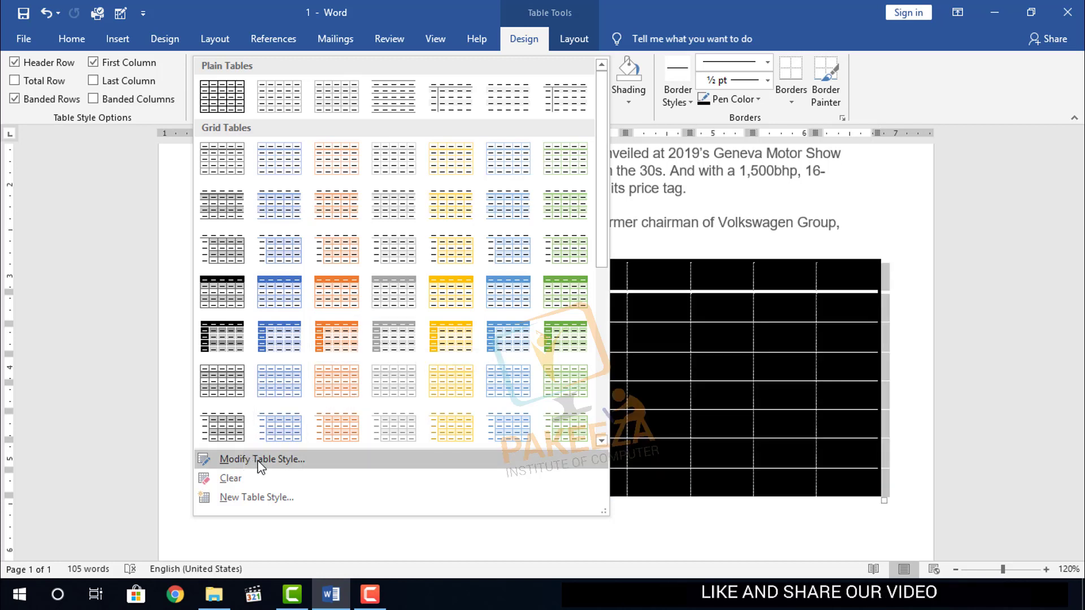
click(259, 459)
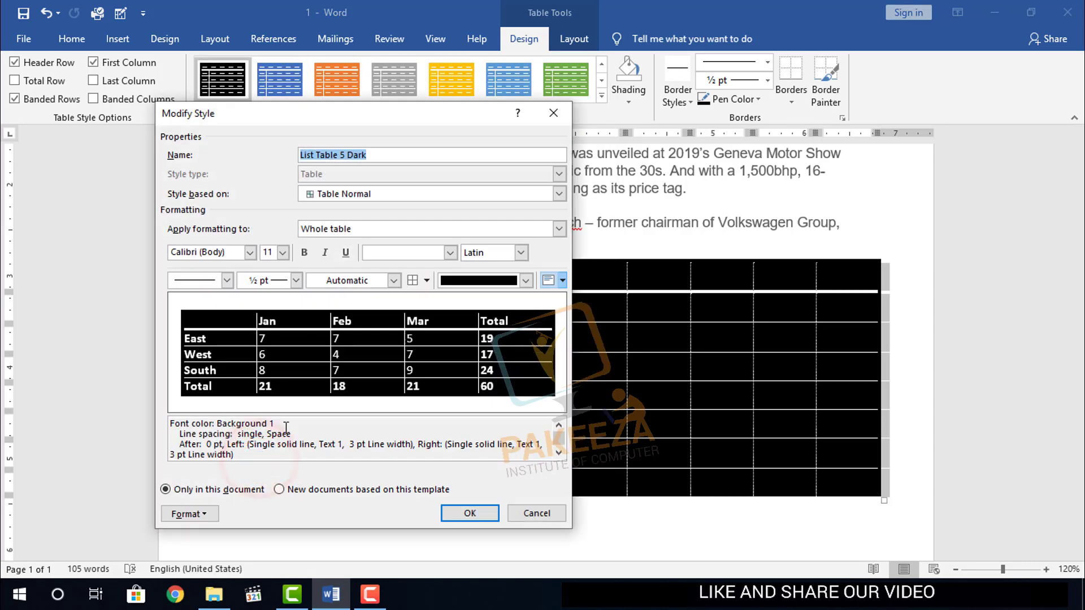
click(389, 114)
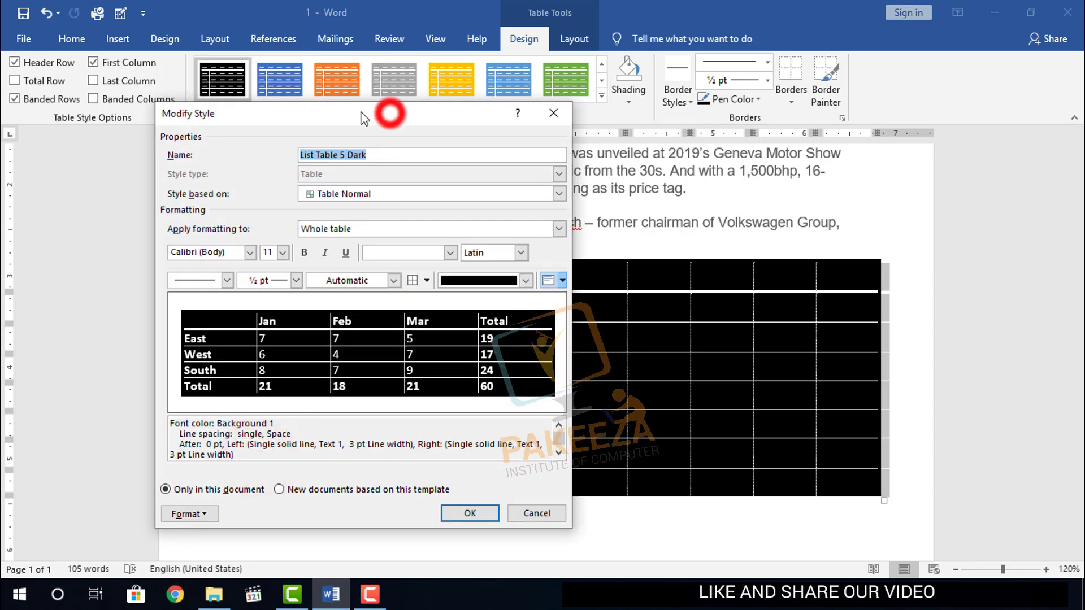
click(289, 108)
click(312, 115)
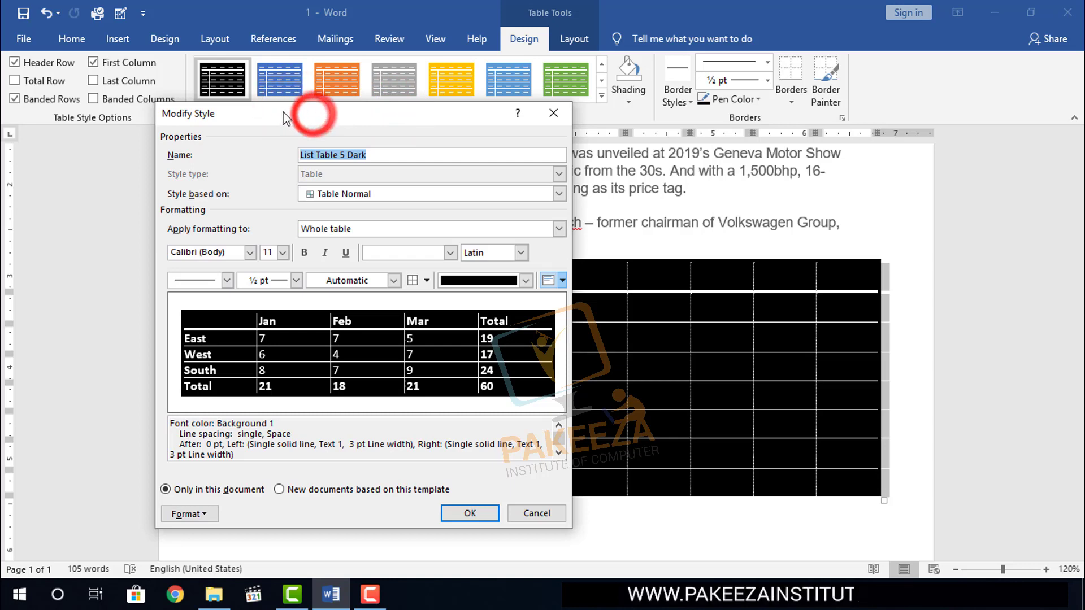
click(554, 113)
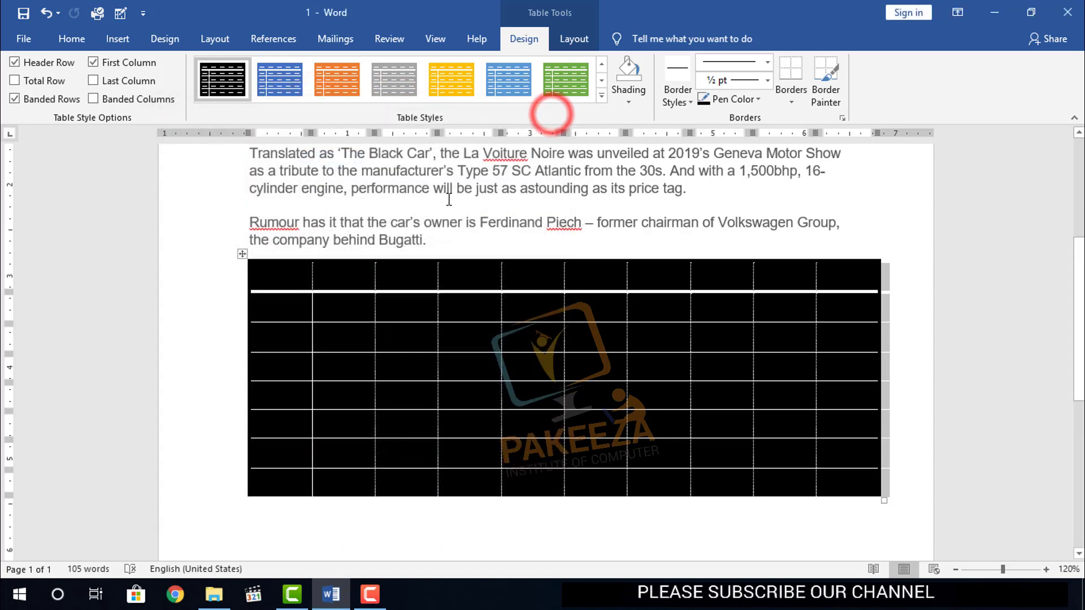
Clear the table style from the whole table and deselect it.
click(603, 94)
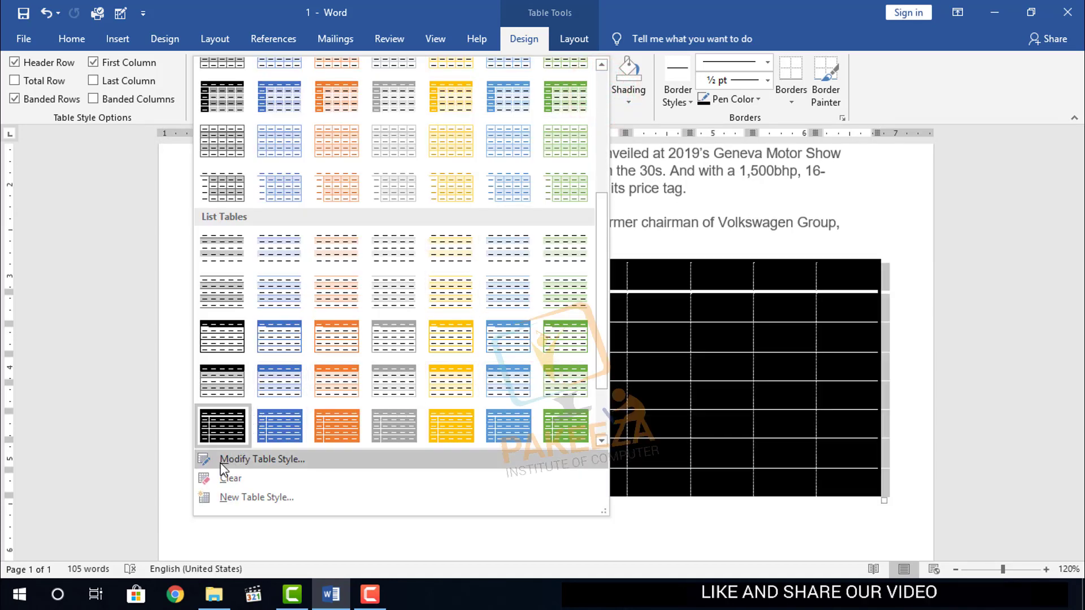
click(225, 478)
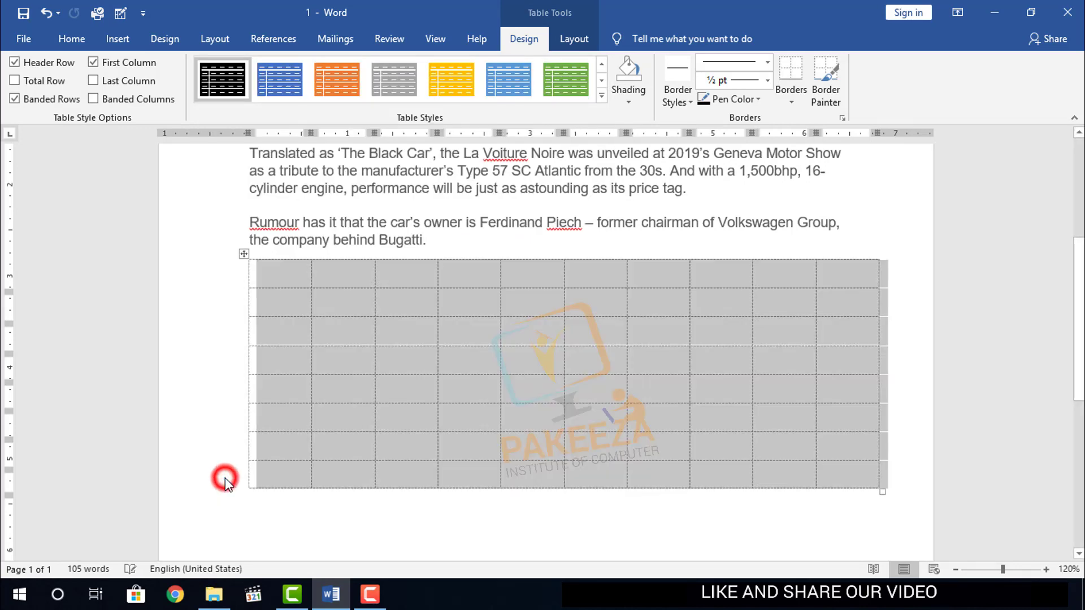
click(231, 401)
click(319, 500)
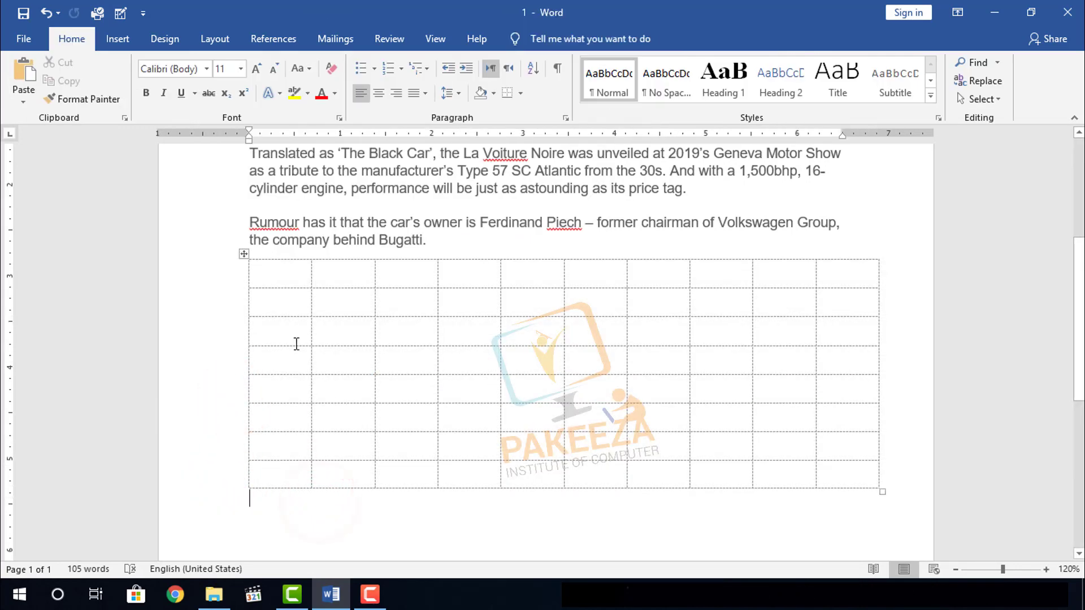
Select the whole table and choose the blue 1½ pt single-line theme border as the border style.
click(243, 254)
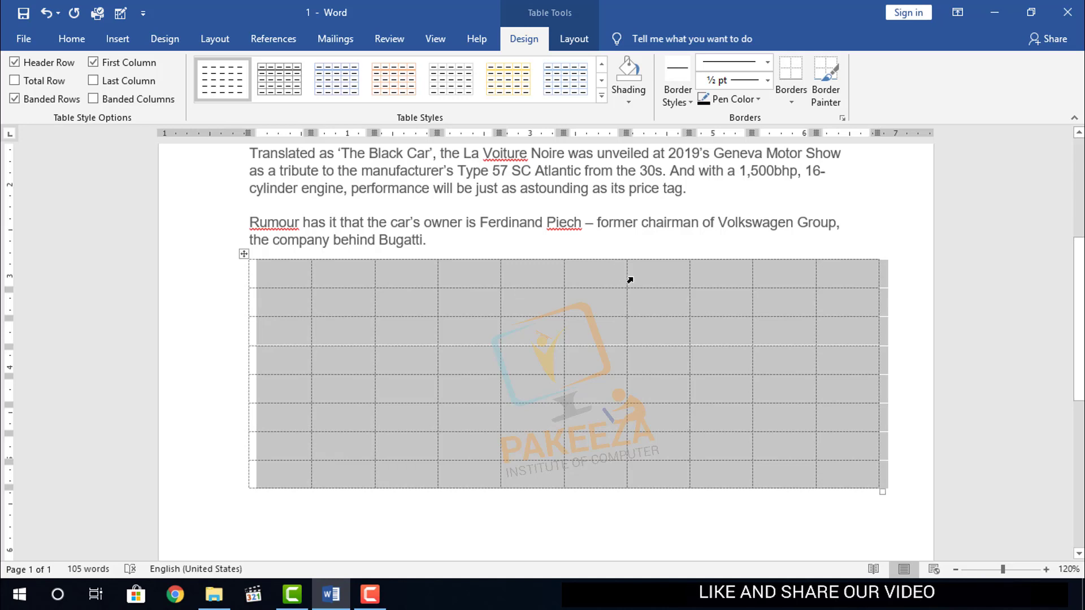
click(692, 100)
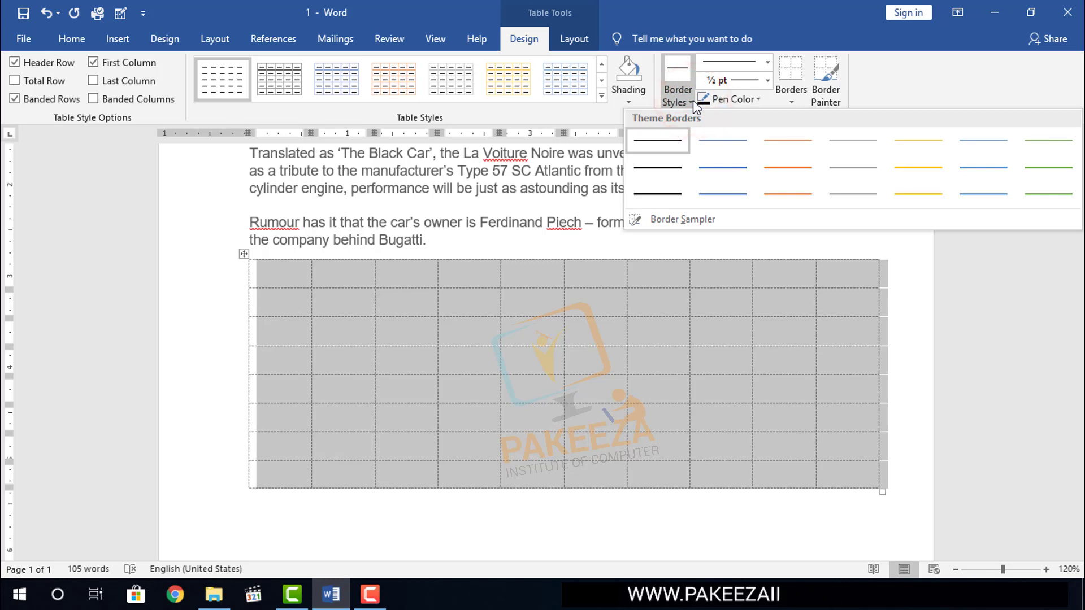
click(729, 169)
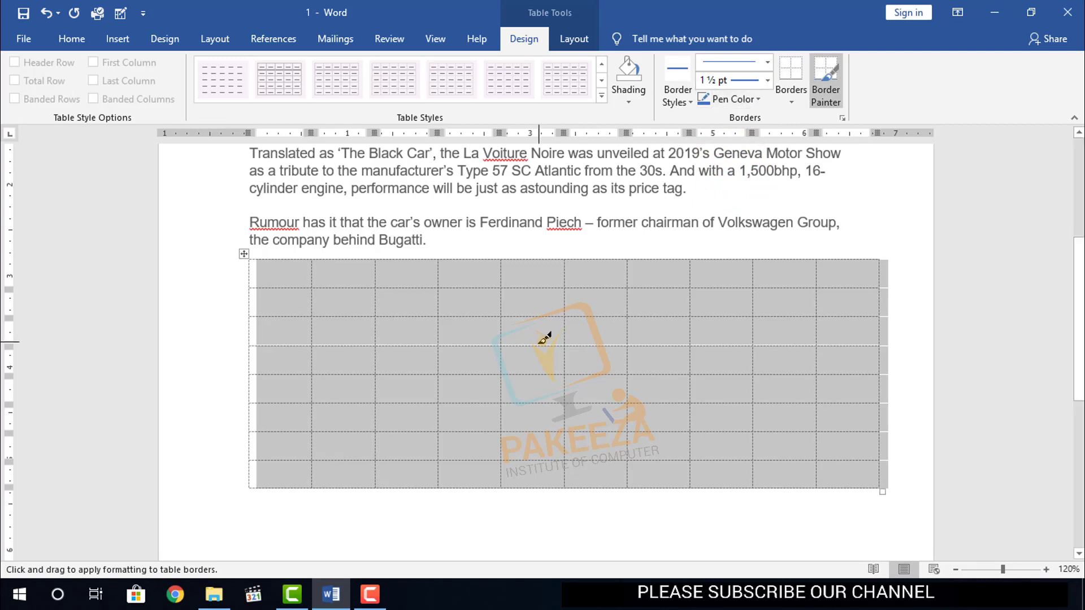
Leave the Border Painter, reselect the whole table, and apply the blue 1½ pt line to all its borders.
click(73, 38)
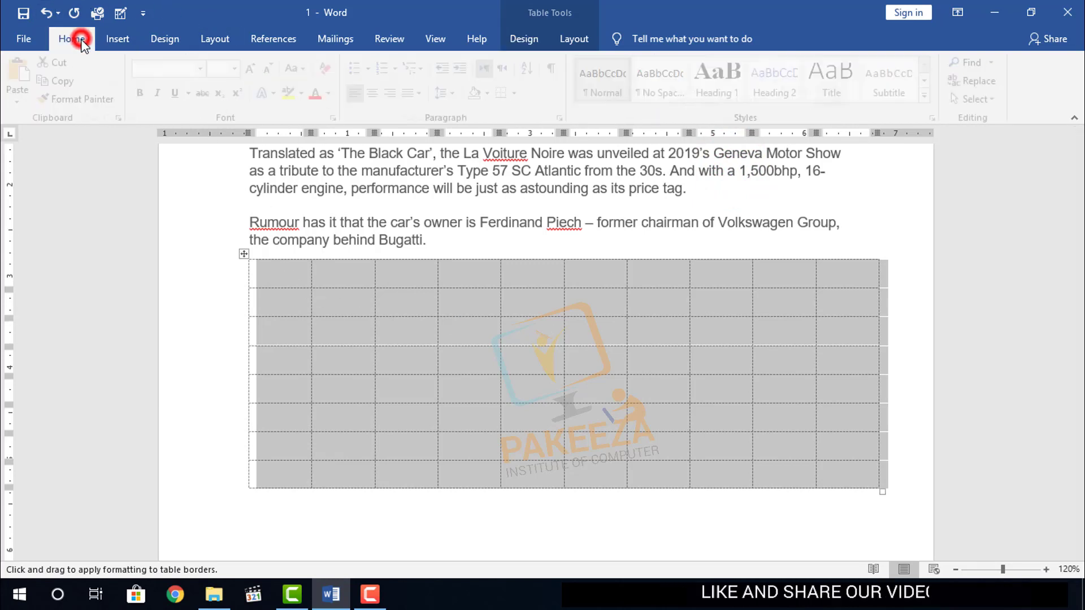
click(213, 249)
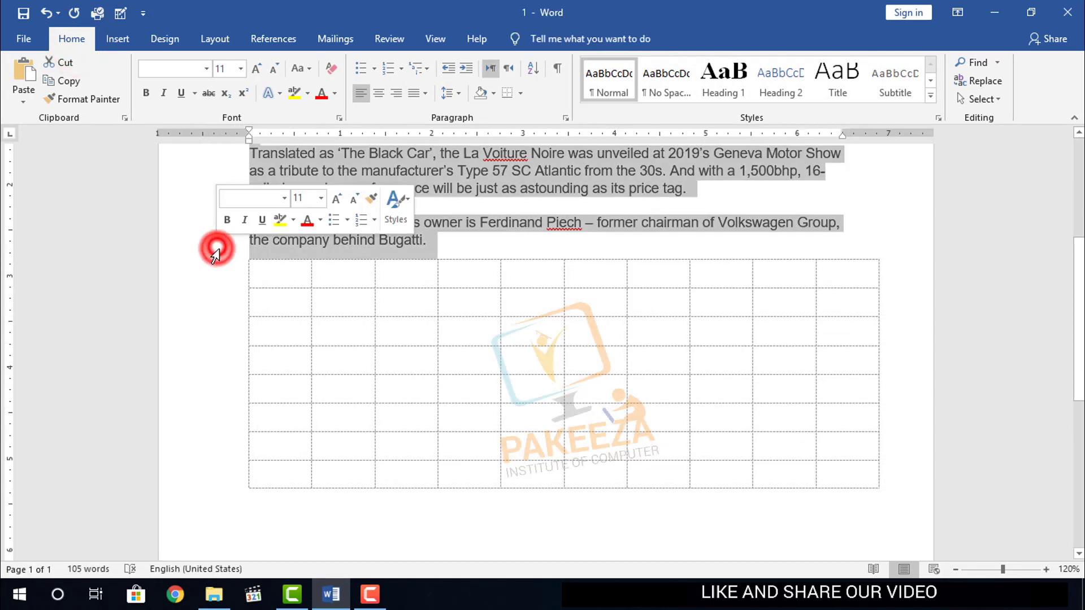
click(234, 267)
click(244, 255)
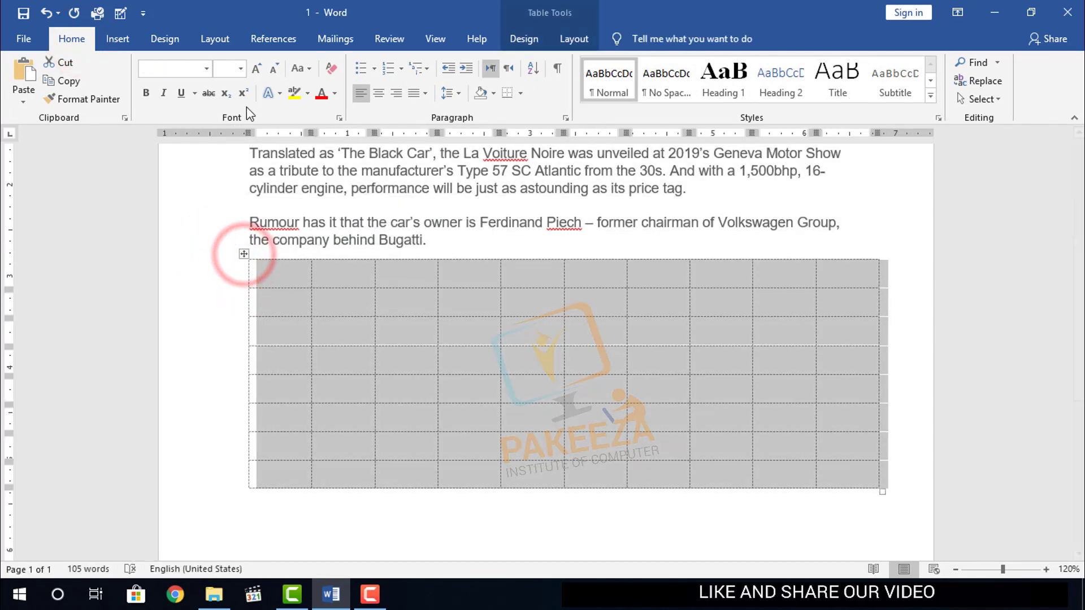
click(118, 38)
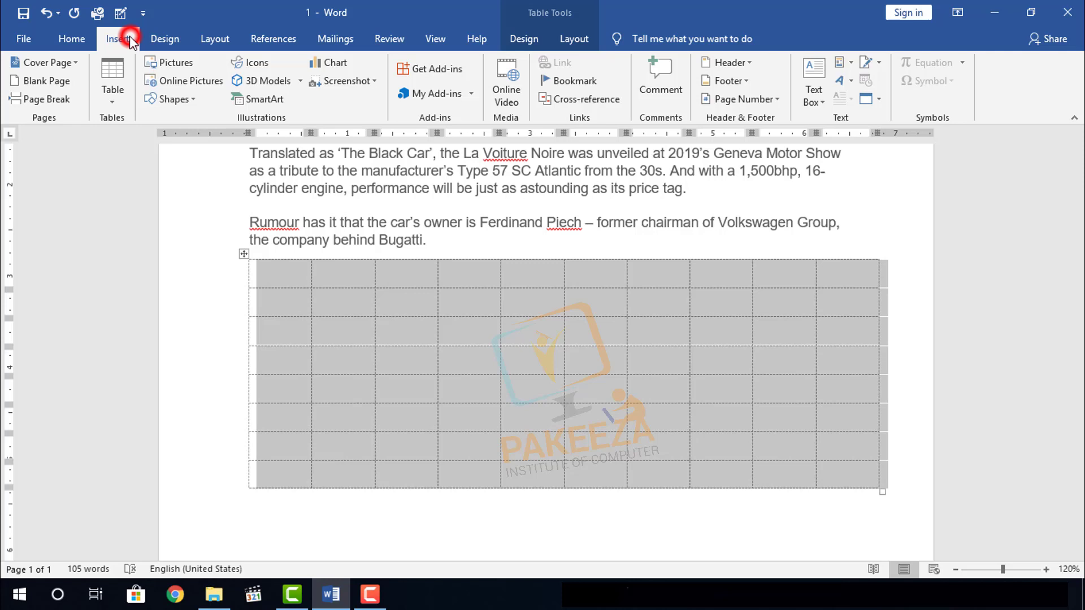
click(73, 38)
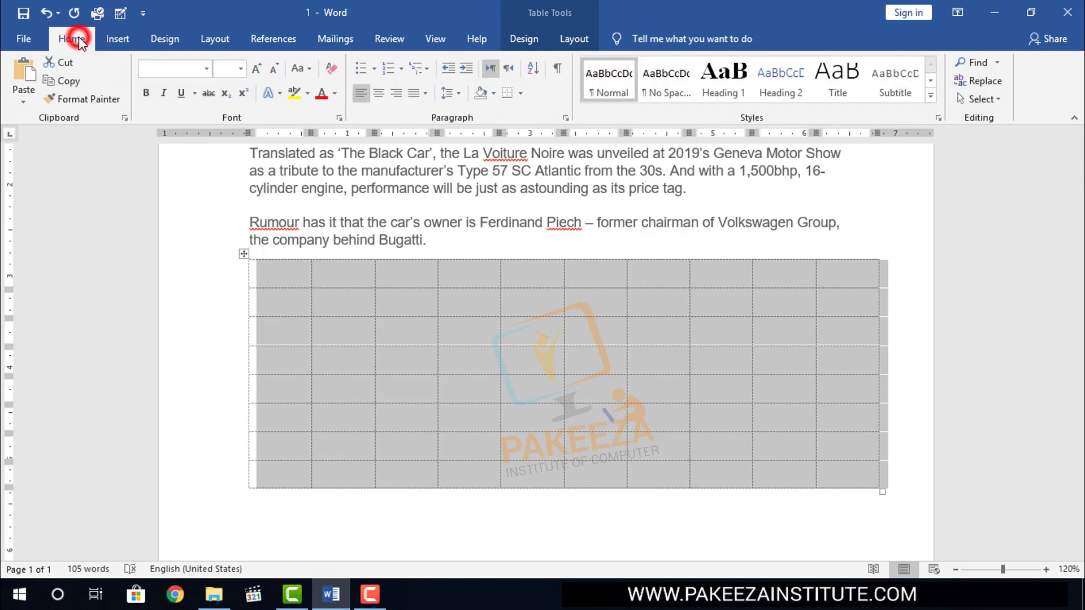
click(522, 95)
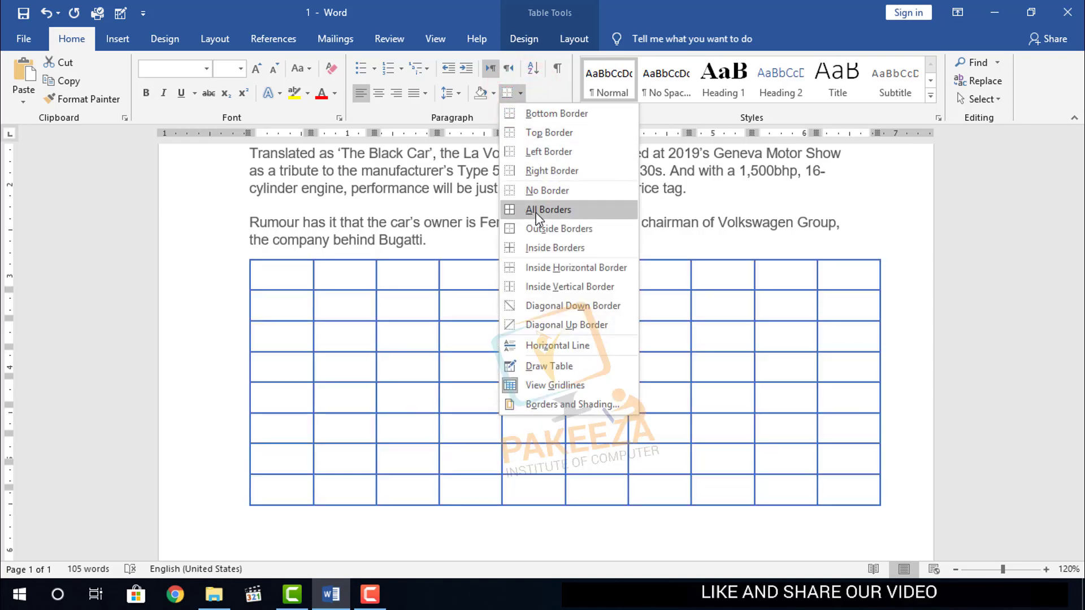
click(536, 214)
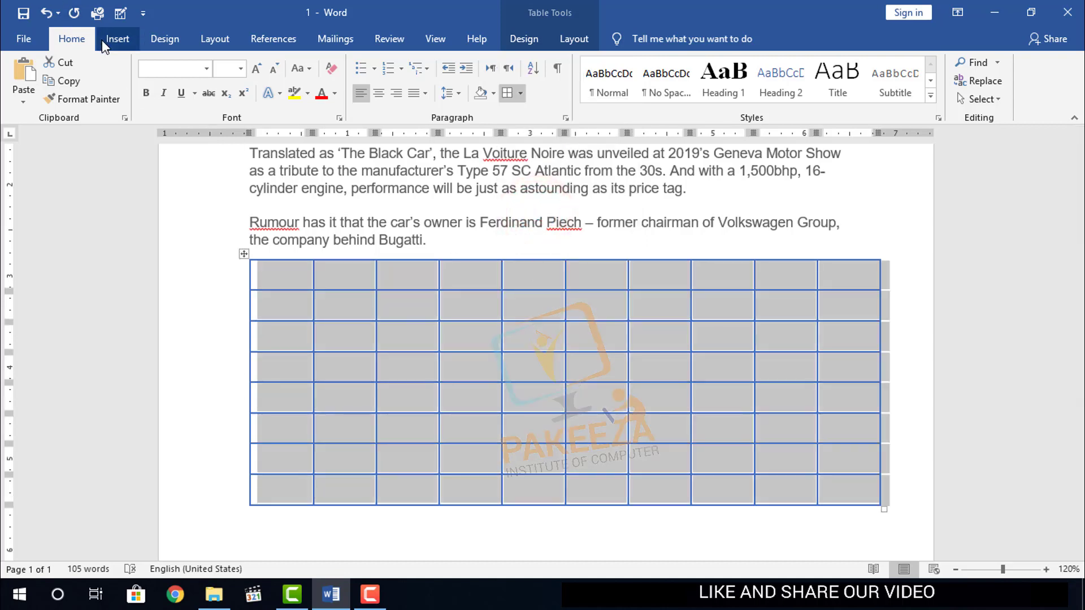
Select the whole table and choose the orange ½ pt double-line theme border as the border style.
click(112, 40)
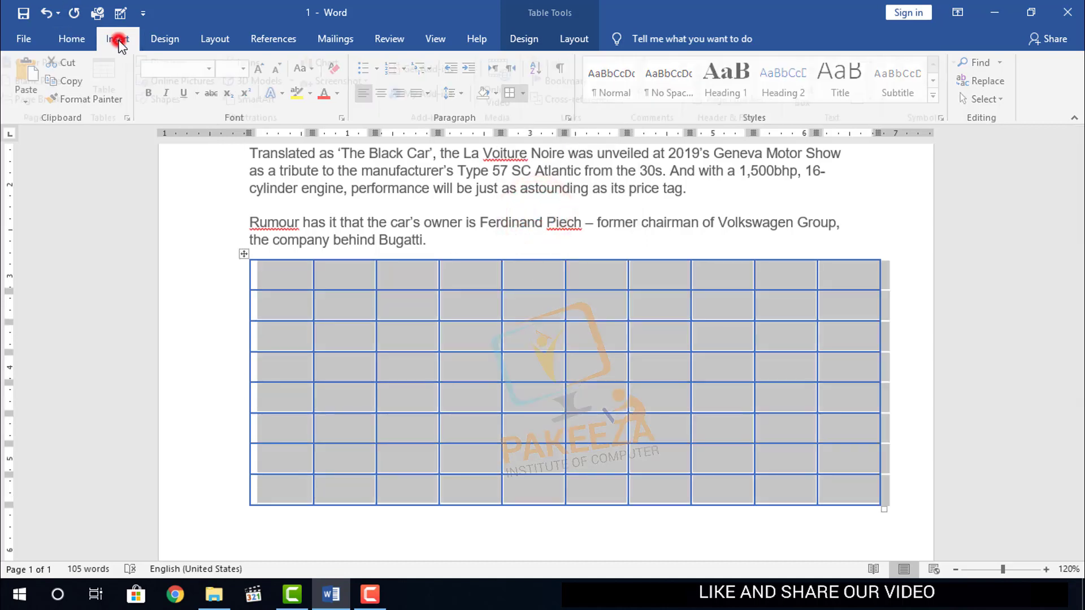
click(457, 304)
click(248, 253)
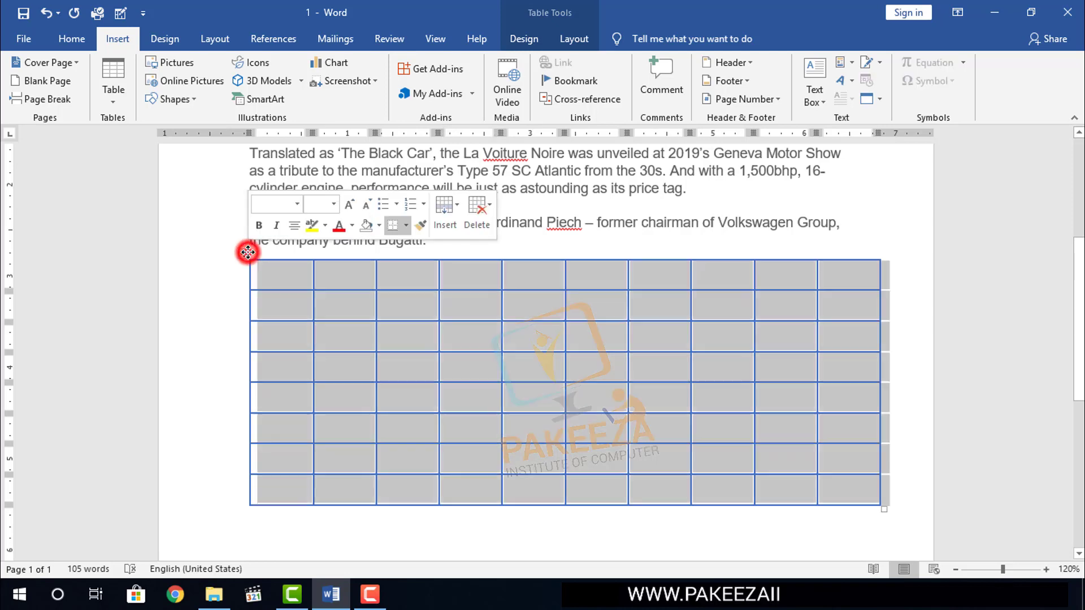
click(523, 39)
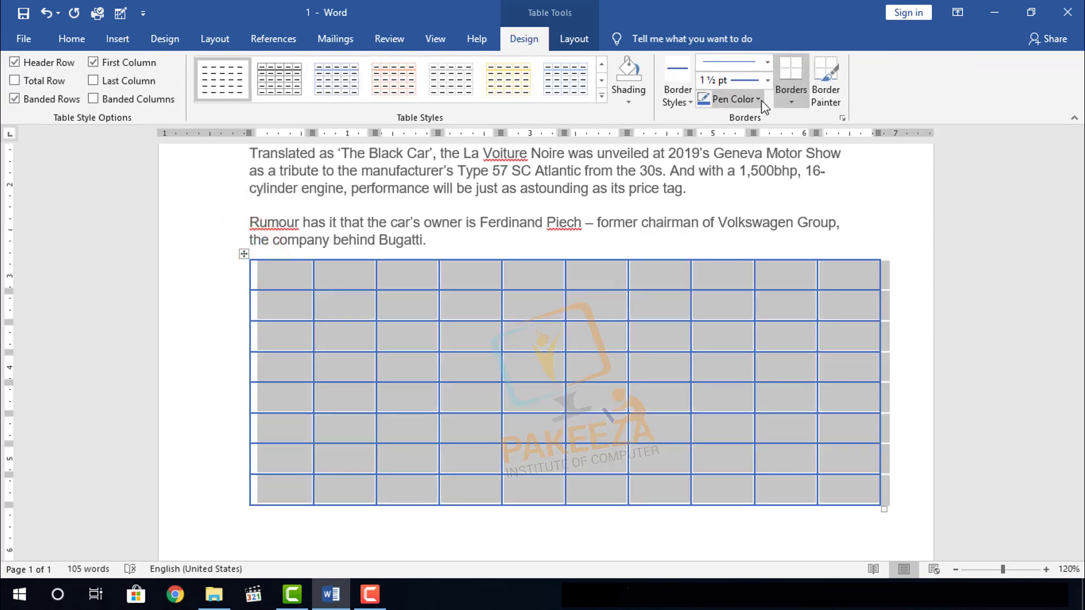
click(691, 103)
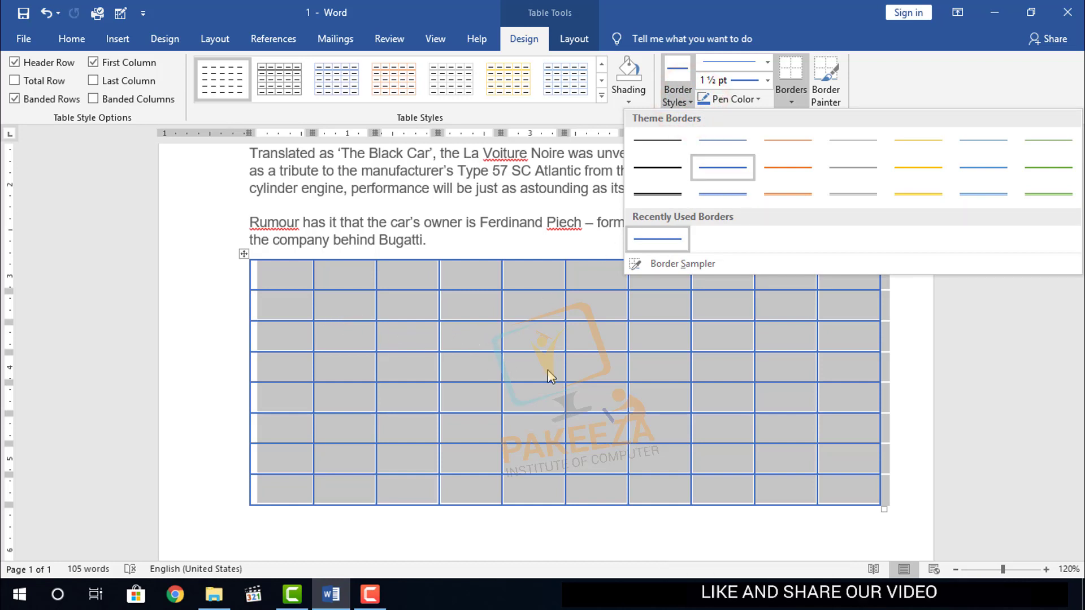
click(794, 196)
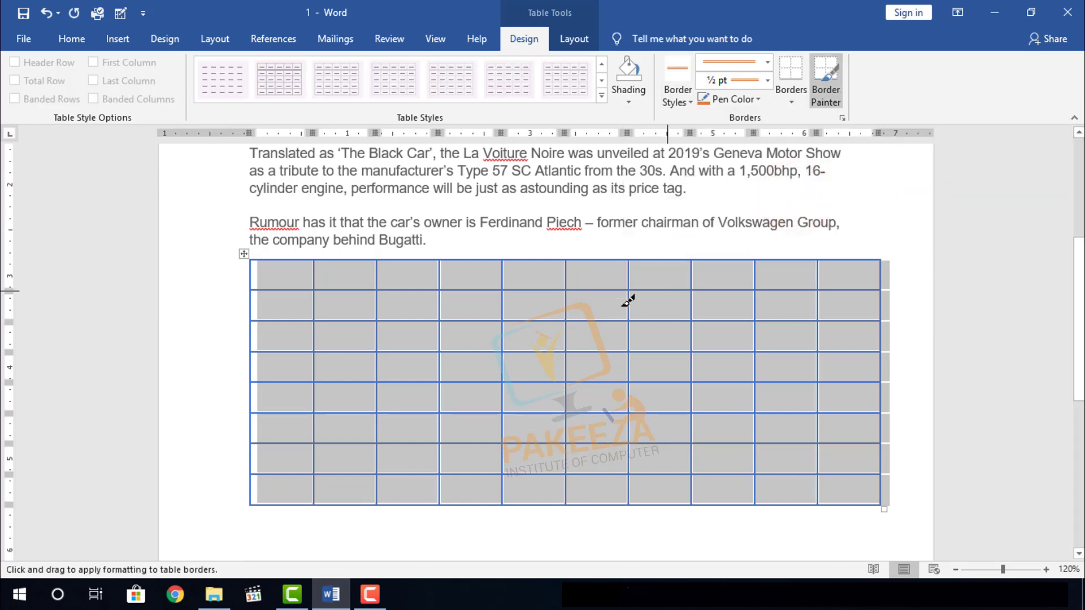
click(688, 103)
click(792, 198)
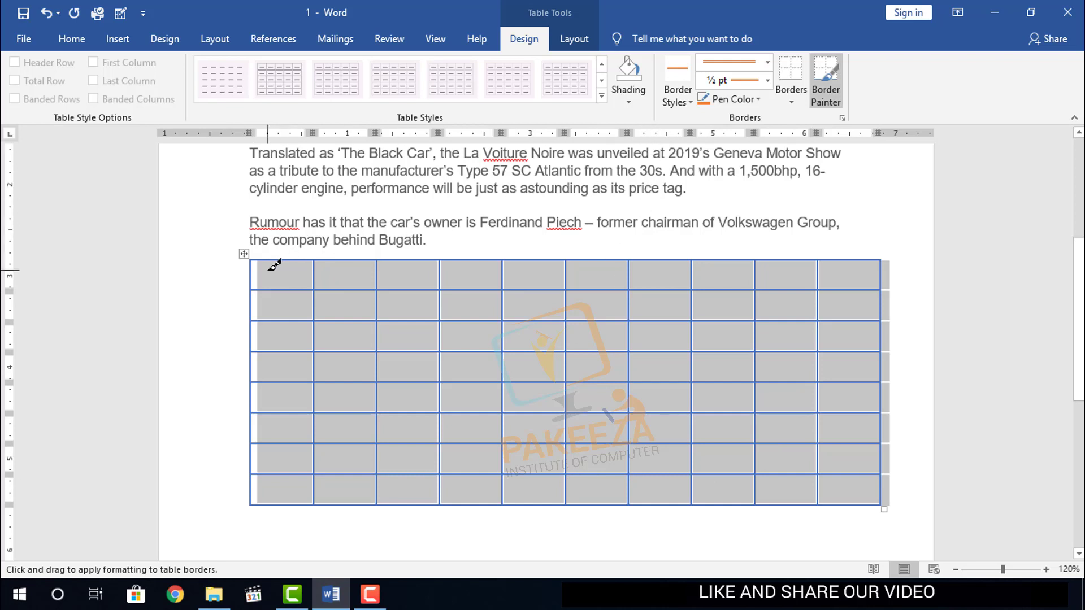
Try painting the orange border on the upper edge of the fourth column, undo it, and leave the Border Painter.
click(467, 260)
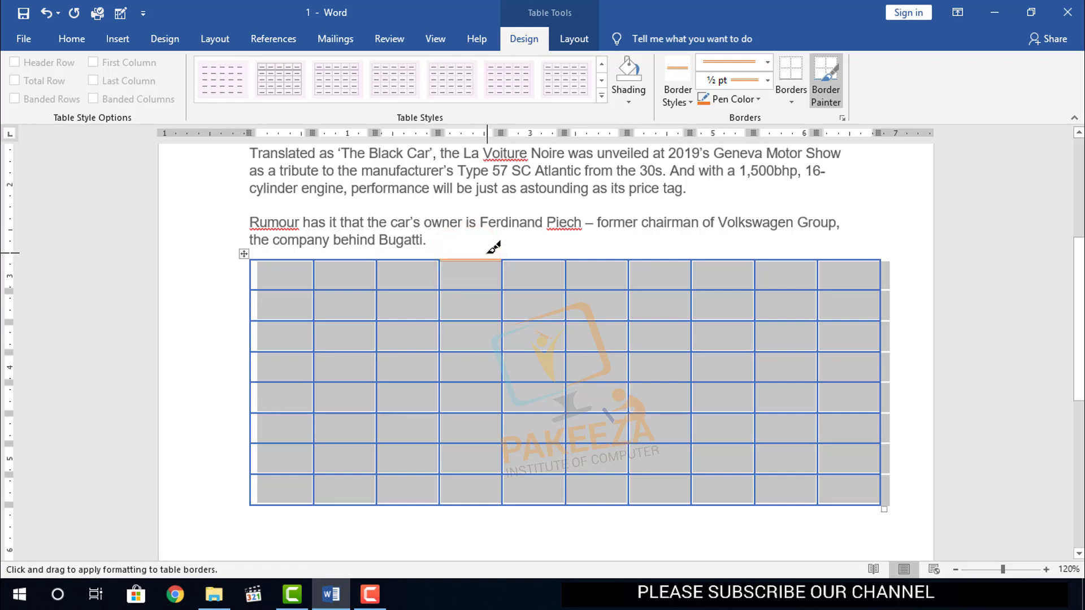
key(ctrl+z)
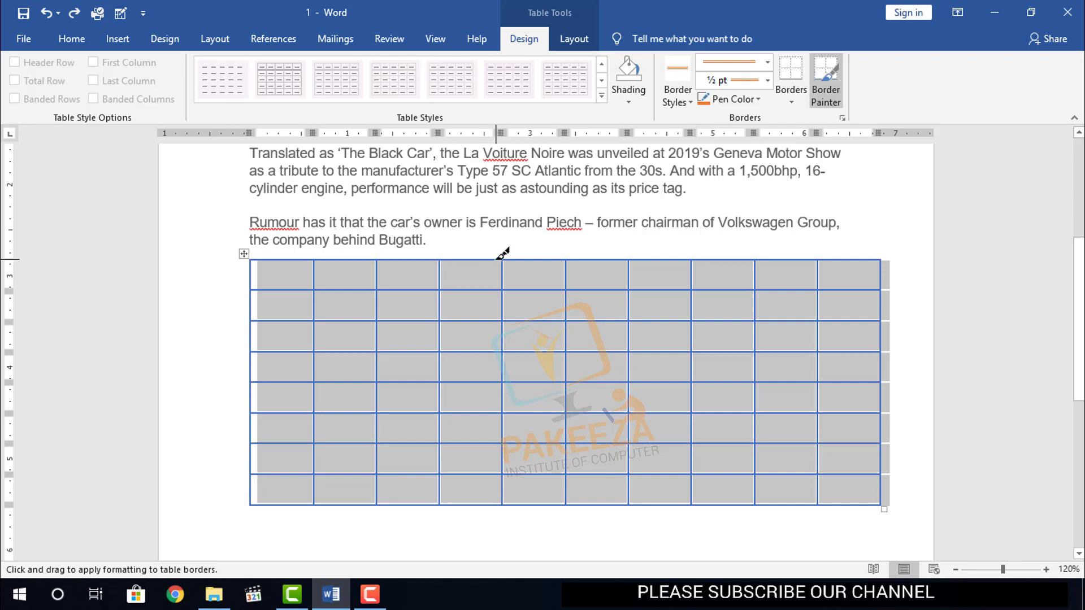
scroll(257, 389, down, 2)
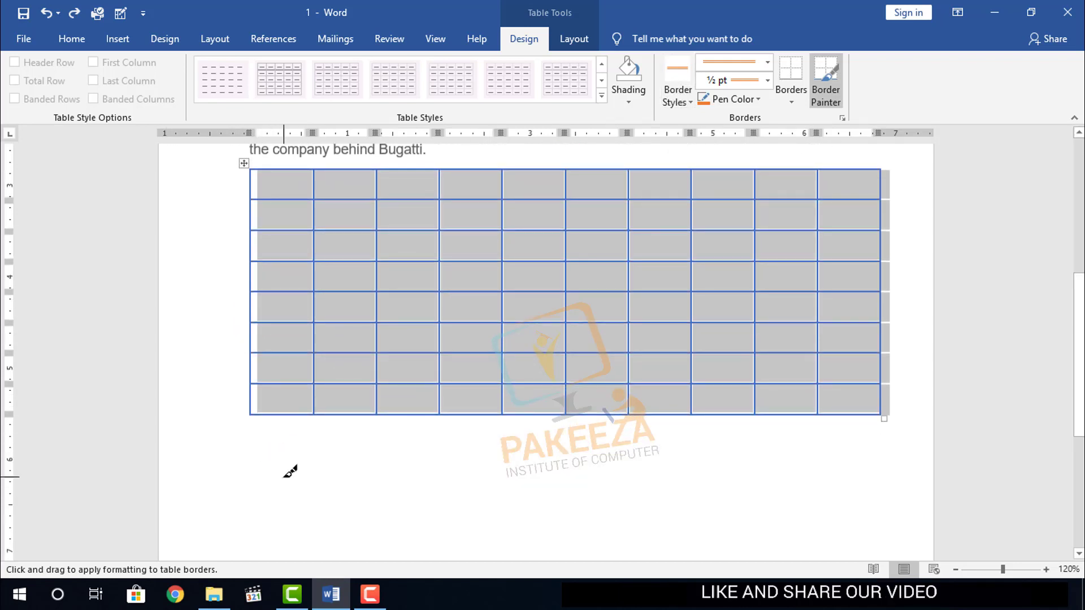
click(285, 457)
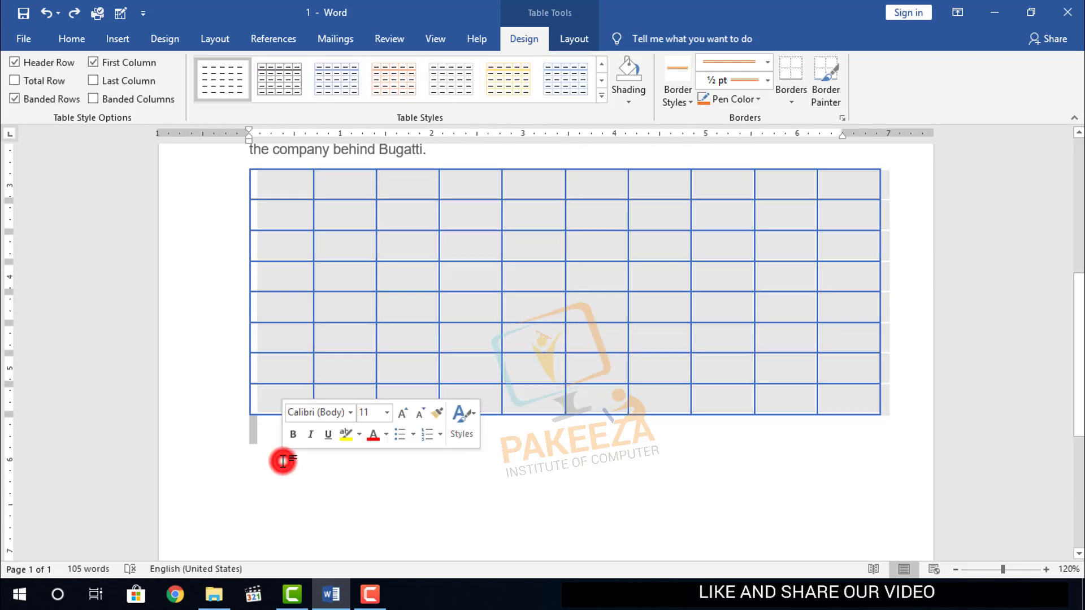
Select the whole table and apply the orange double line to all its borders.
scroll(247, 333, up, 3)
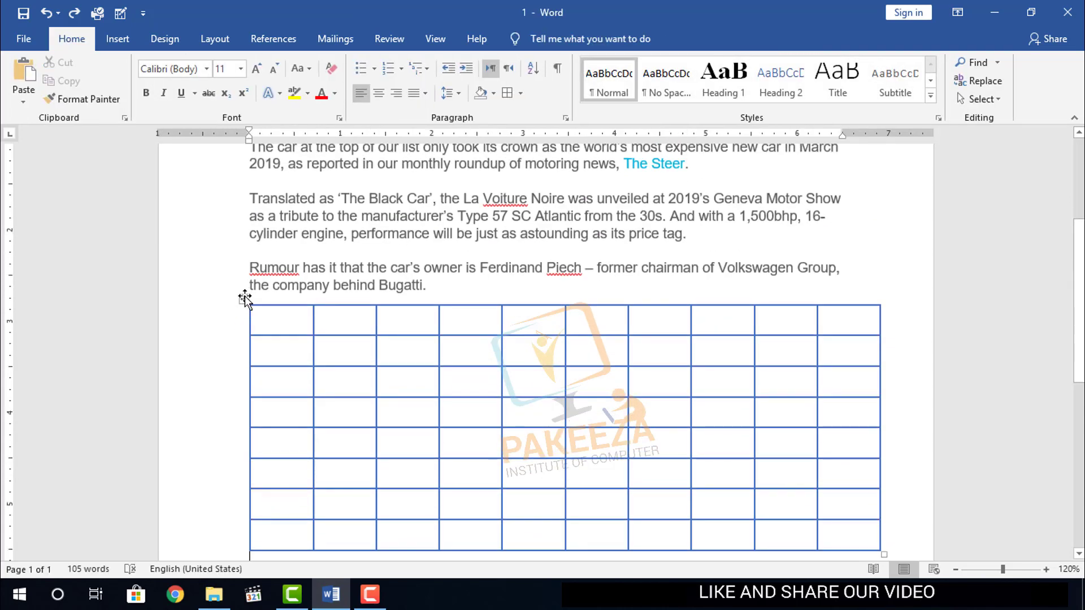
click(245, 297)
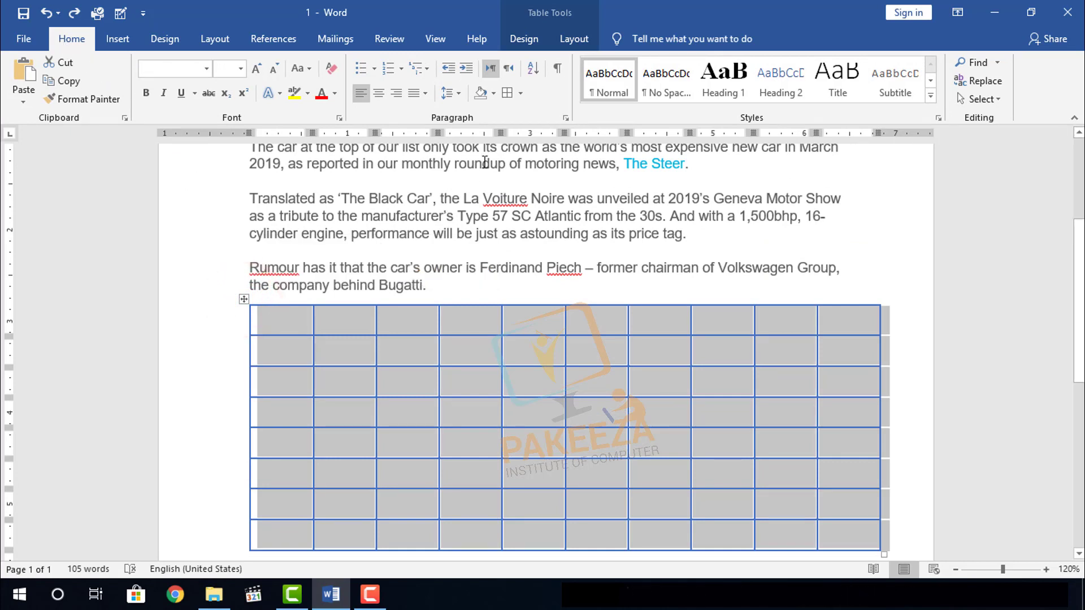
click(520, 94)
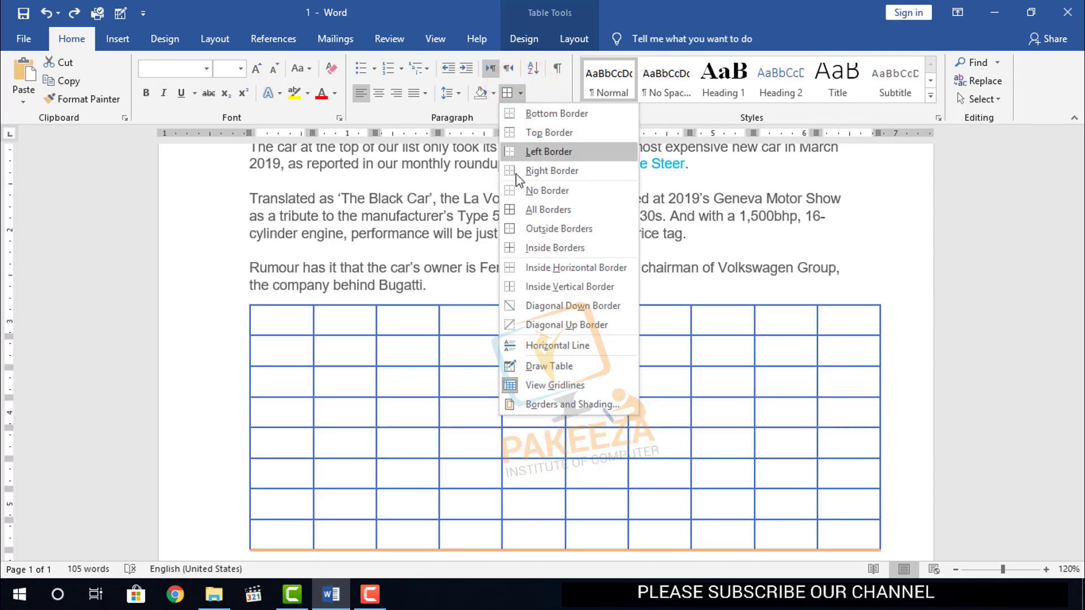
click(531, 210)
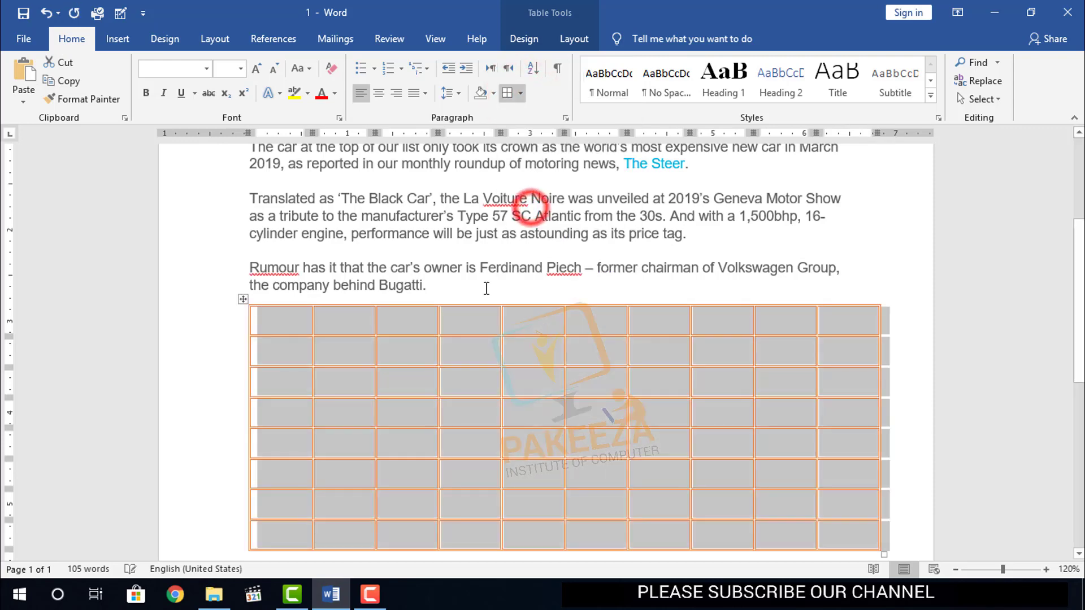
scroll(475, 326, down, 3)
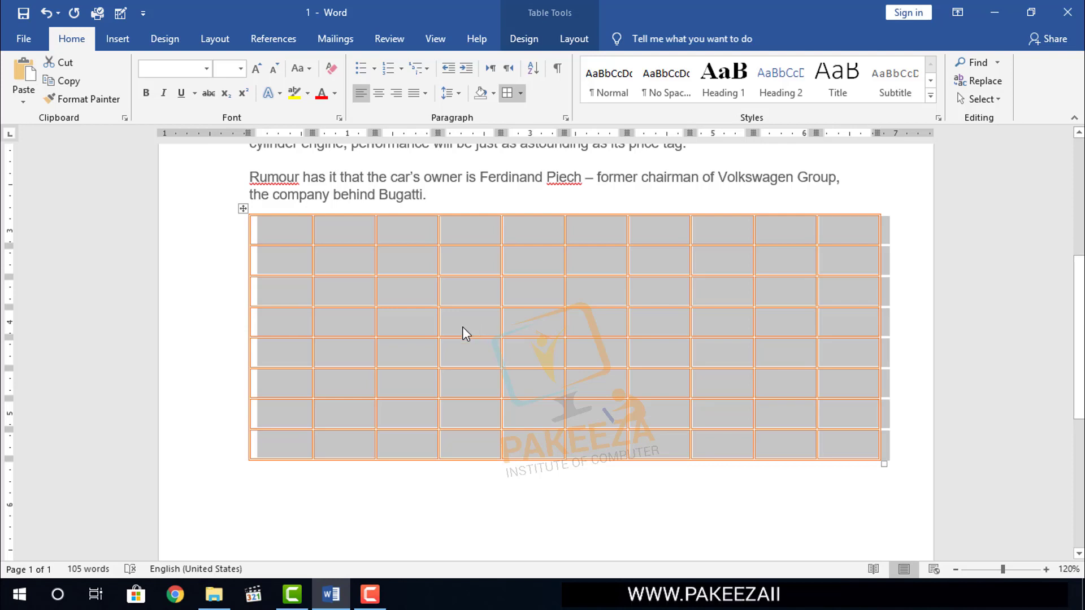
click(198, 194)
click(231, 229)
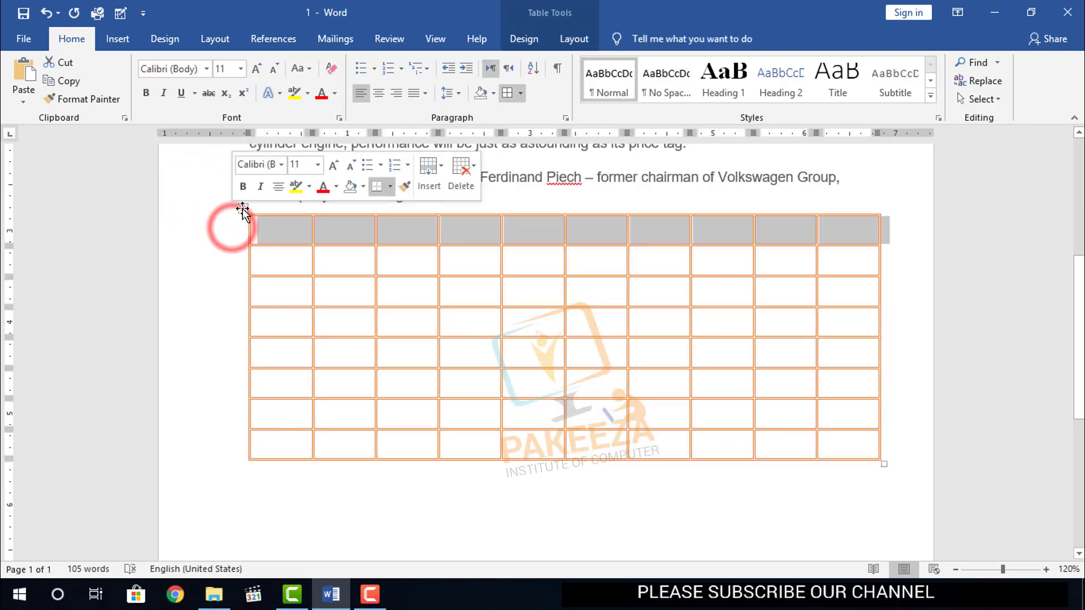
click(224, 209)
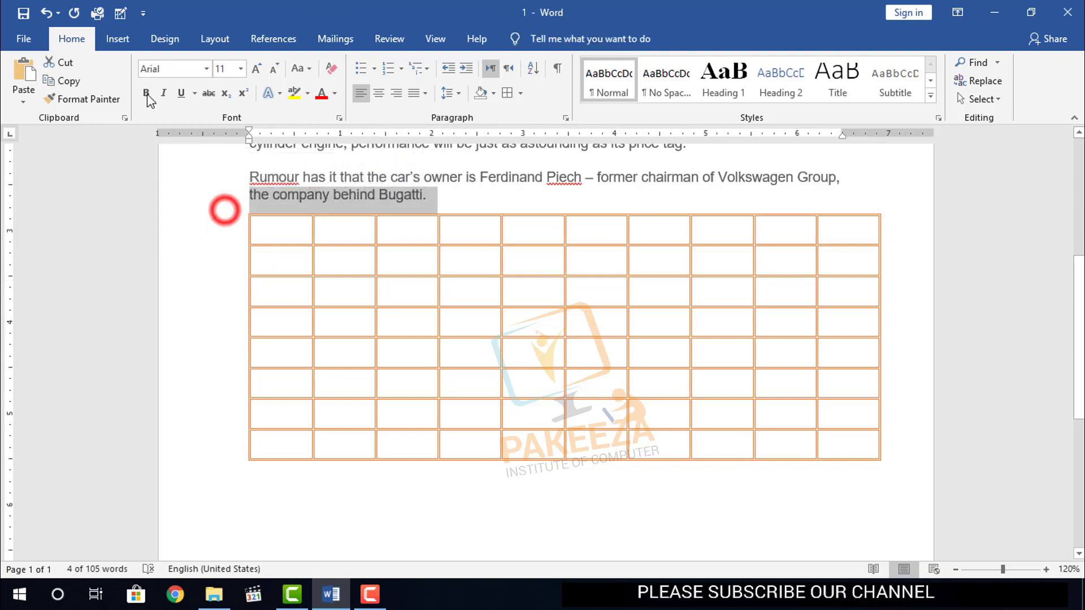
click(118, 38)
click(238, 223)
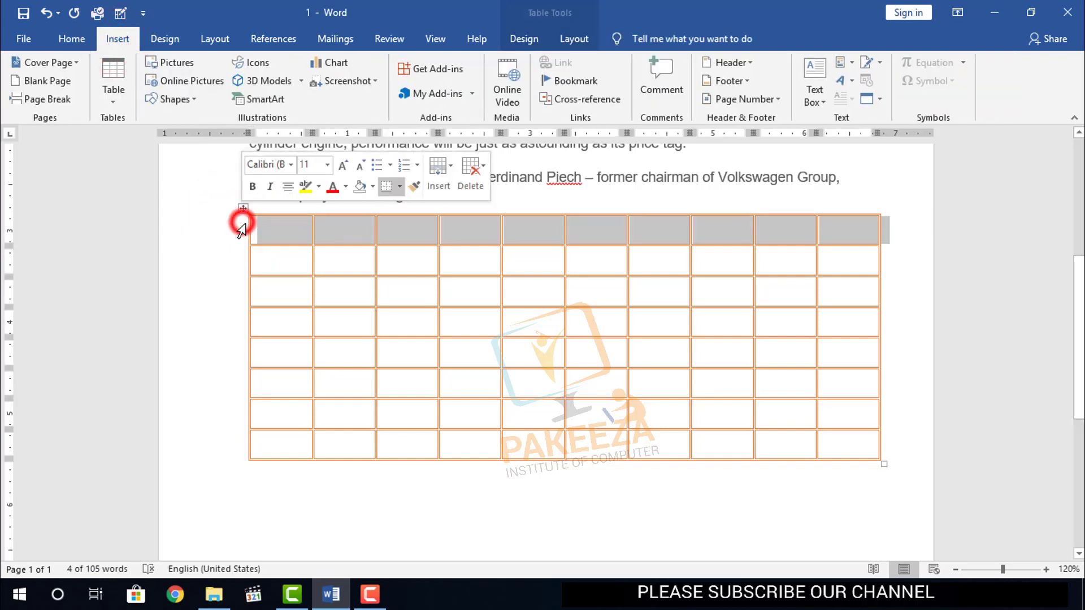
click(242, 209)
click(288, 251)
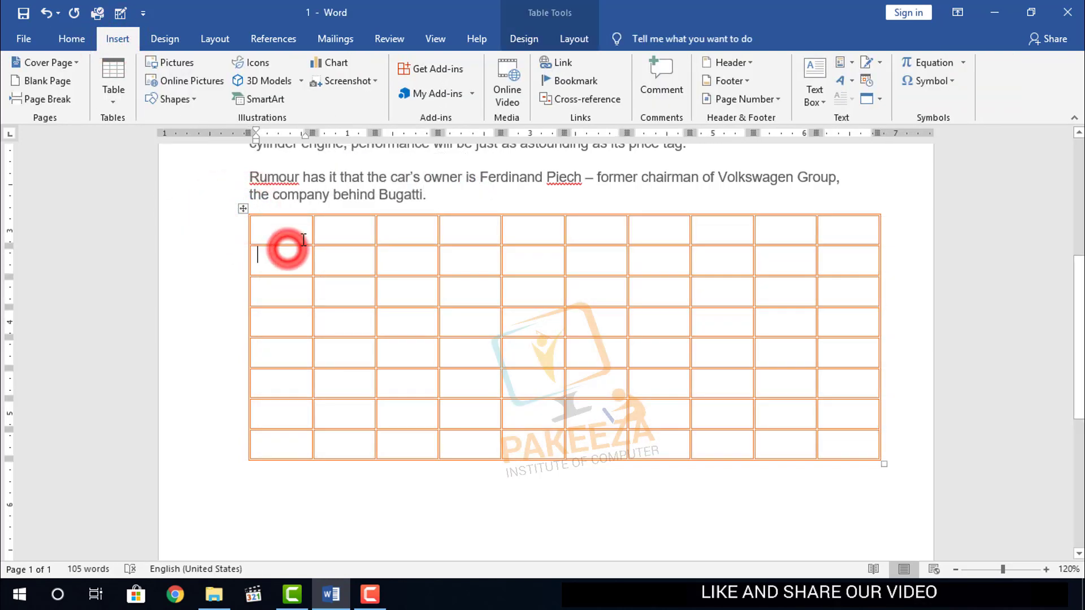
click(243, 209)
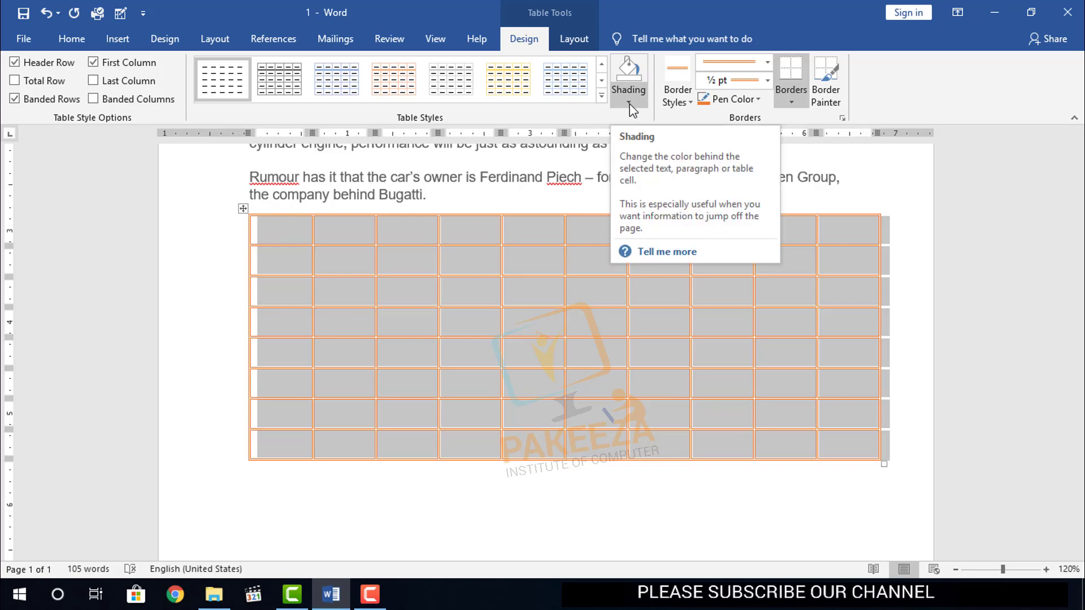
Enter "pakeeza" in the first cell of the table's first row.
click(290, 227)
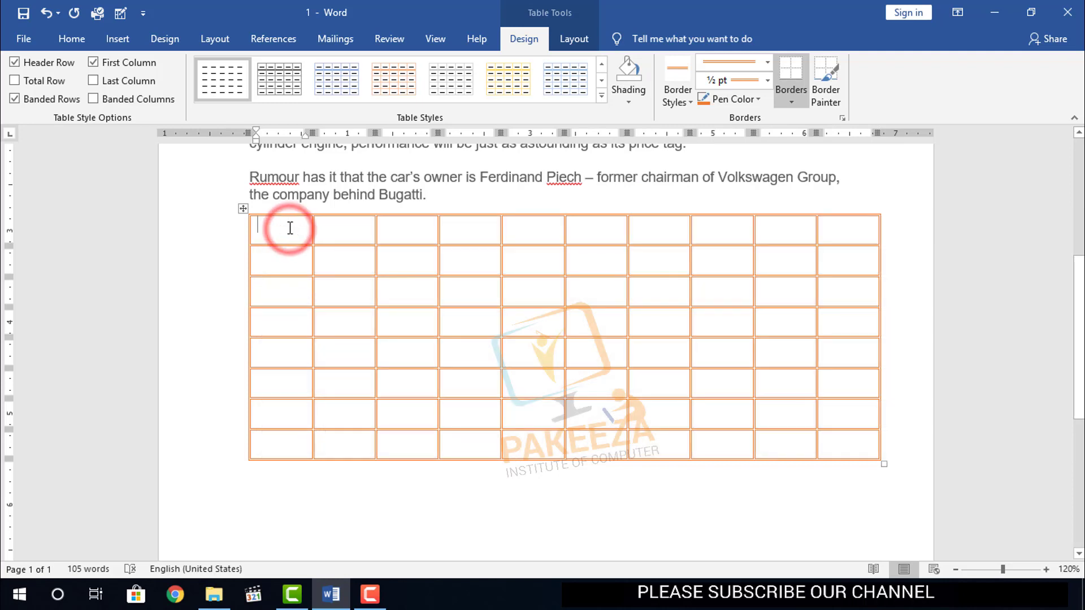
text(pake)
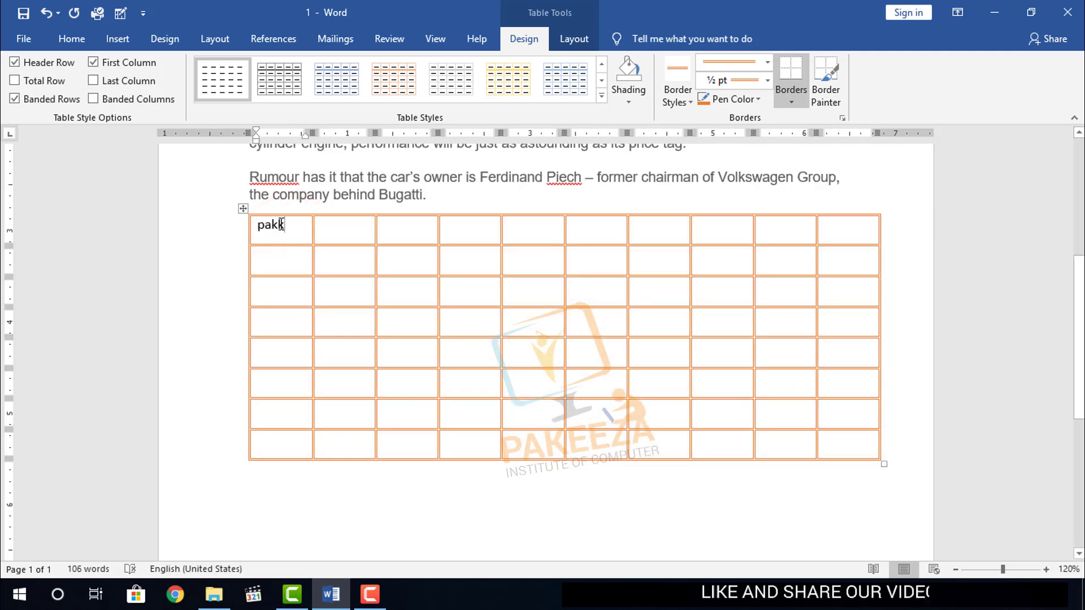
key(BackSpace)
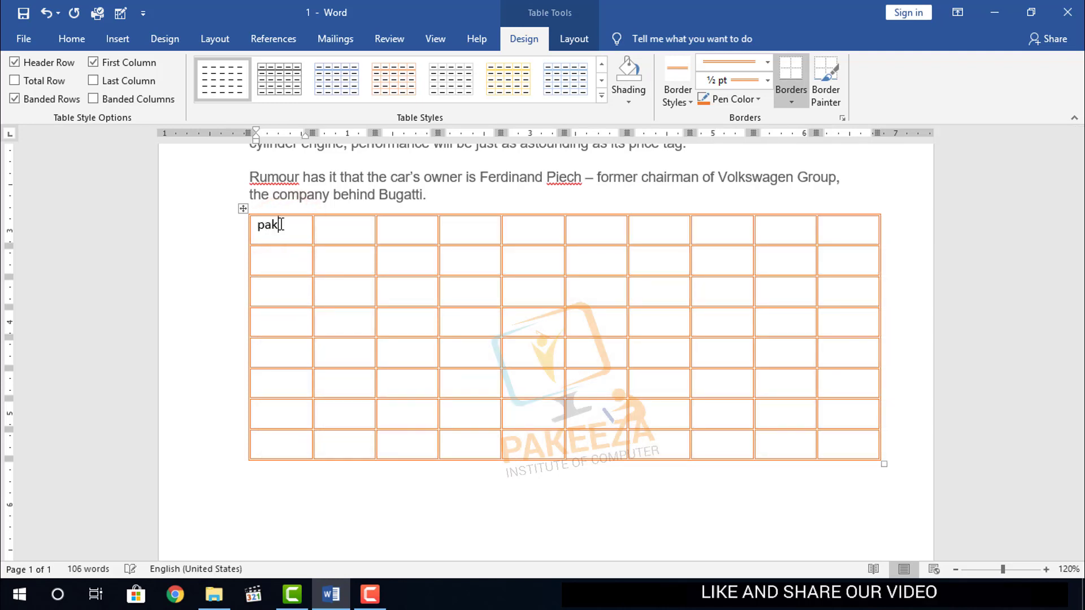
text(eeza)
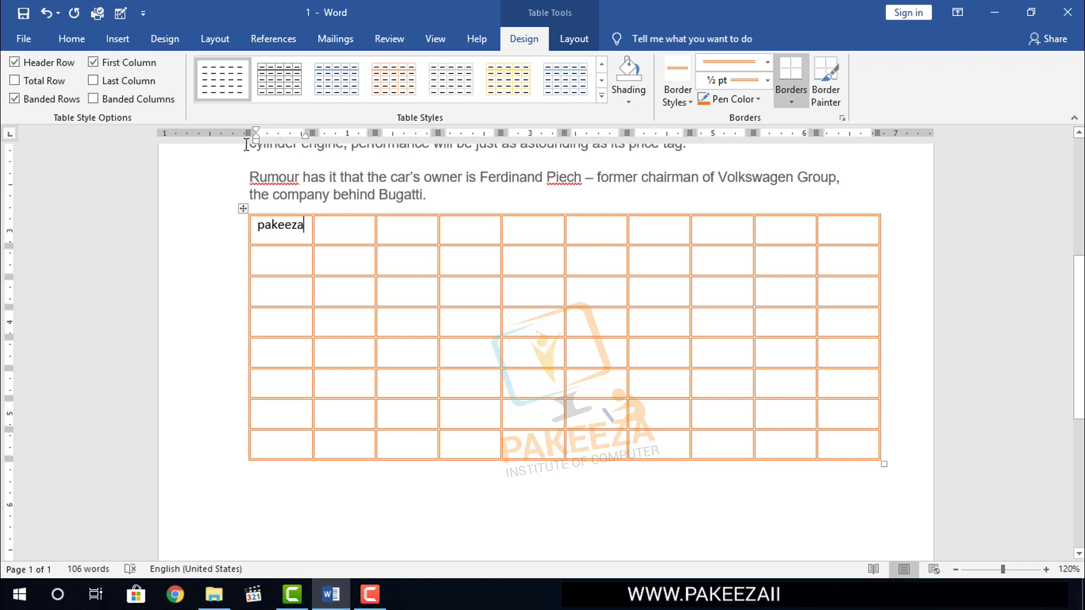
Select the word "pakeeza", set its cell shading to No Color, and deselect it.
double_click(304, 225)
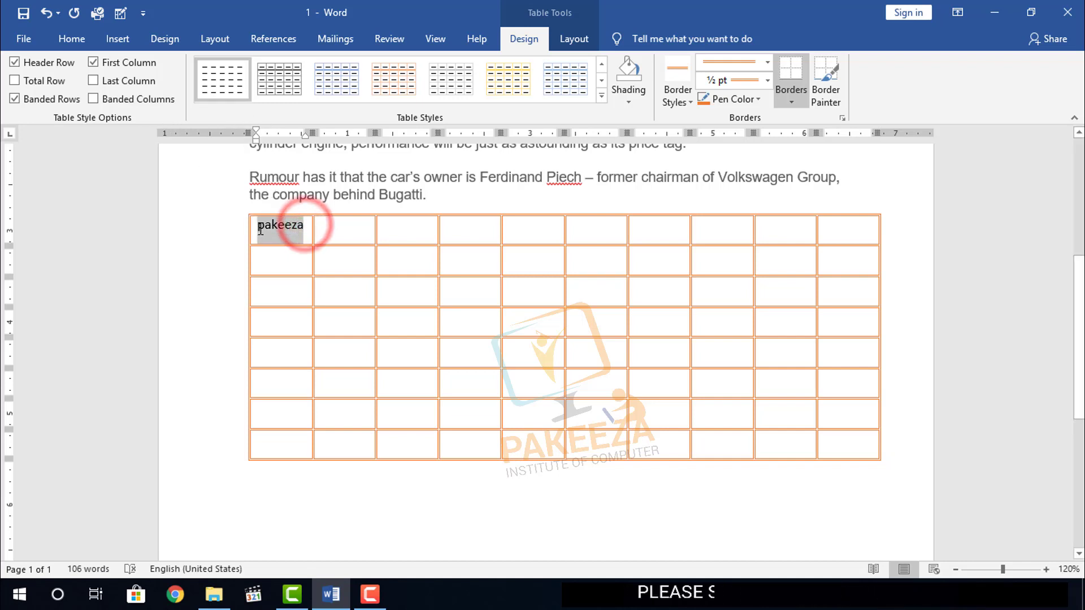
click(629, 103)
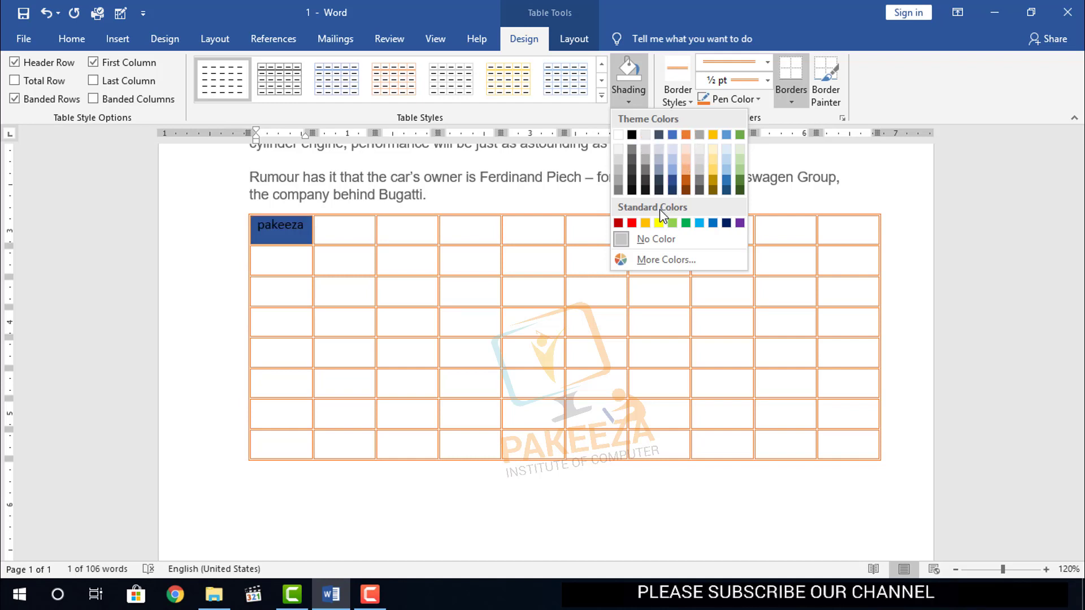
click(661, 243)
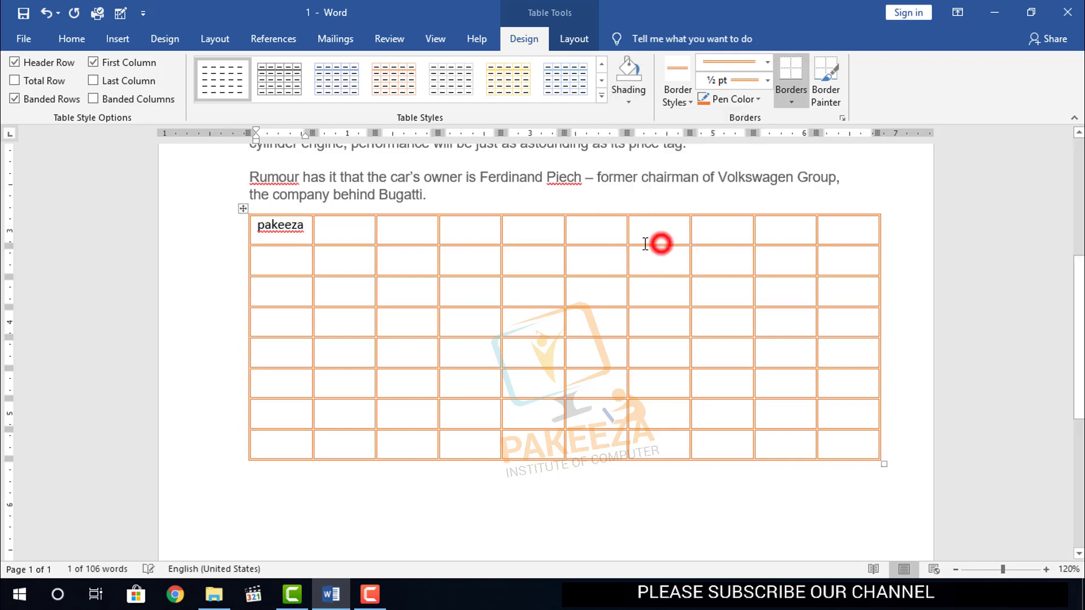
click(456, 235)
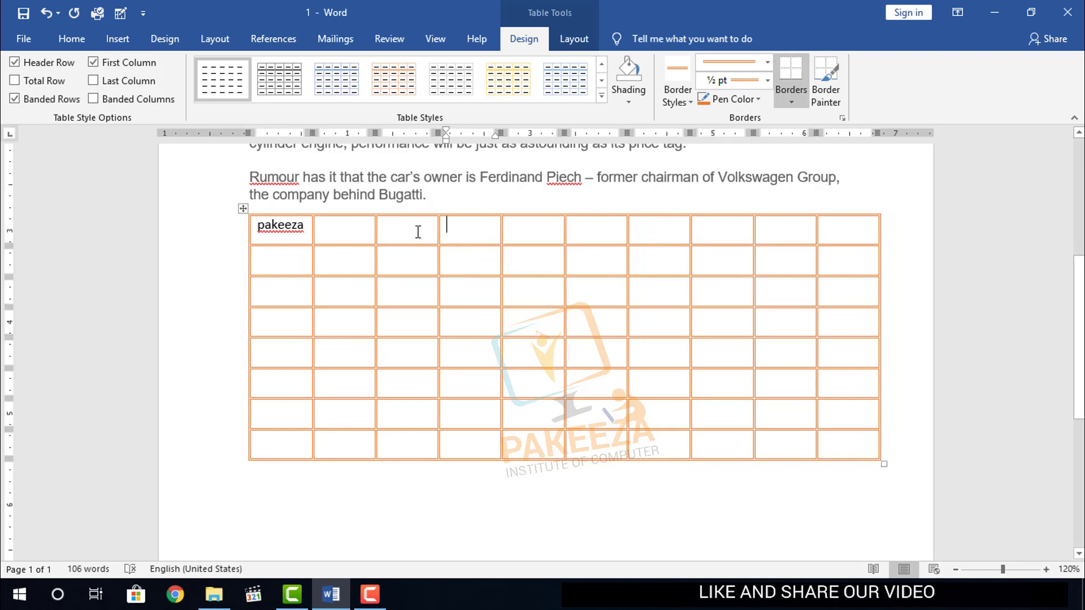
Delete the word "pakeeza" from the table's first cell and enter "pakeeza" there again.
double_click(306, 227)
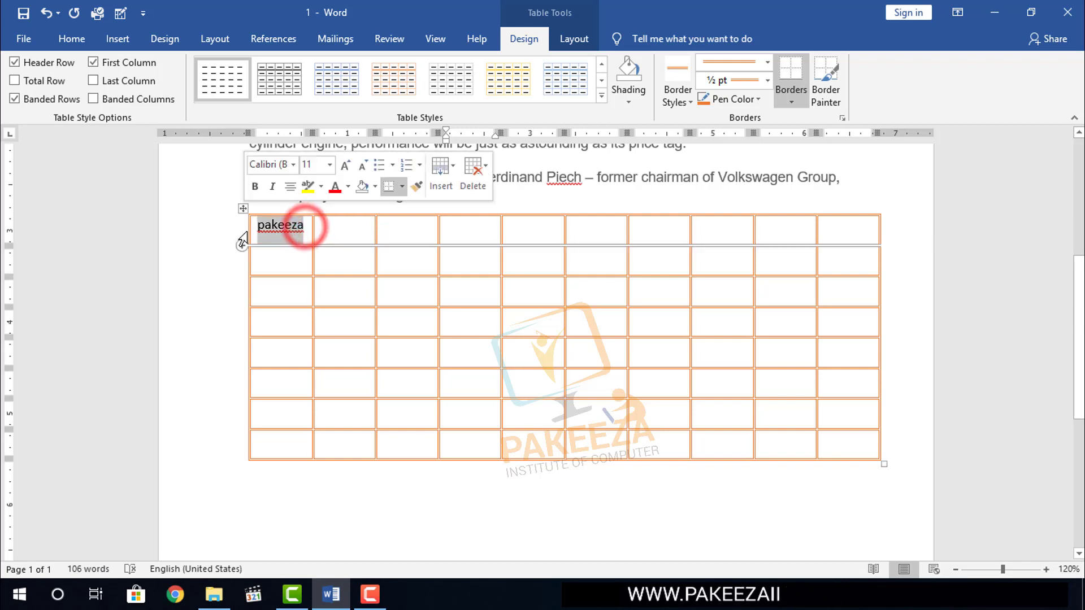
key(Delete)
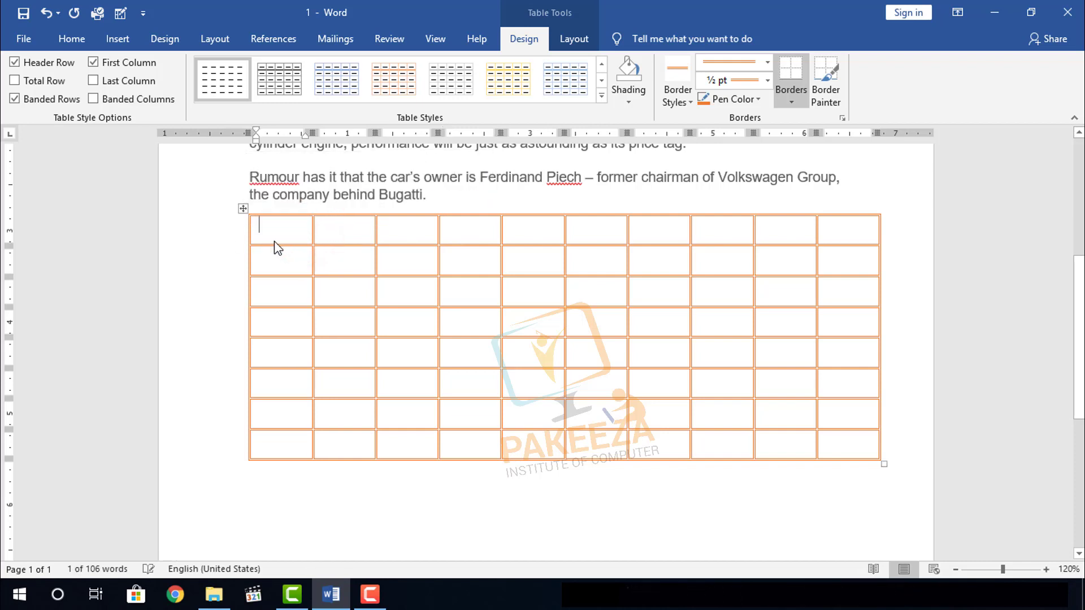
click(628, 104)
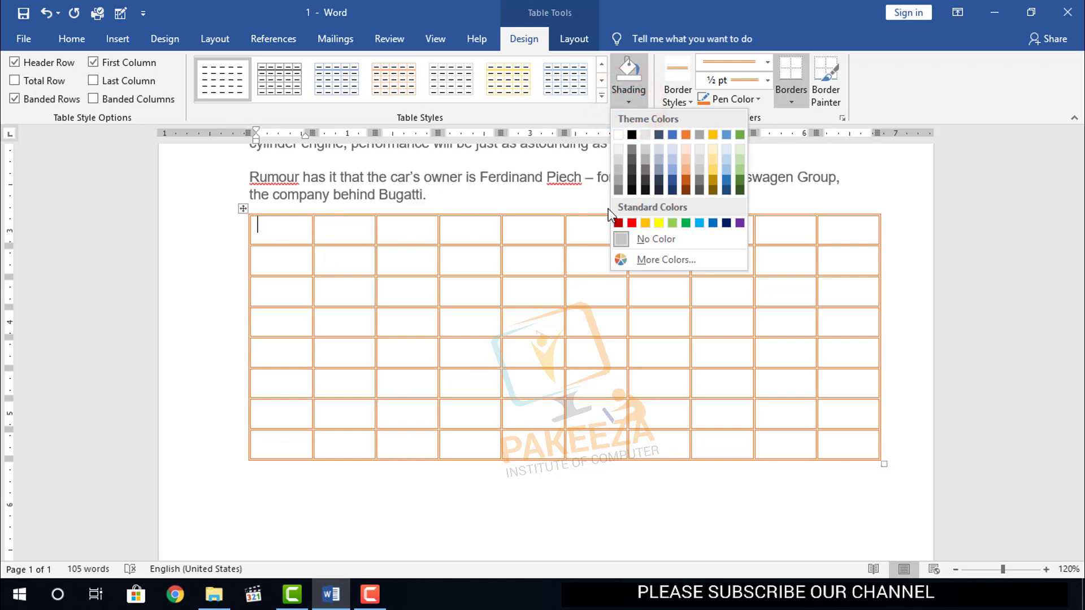
click(413, 240)
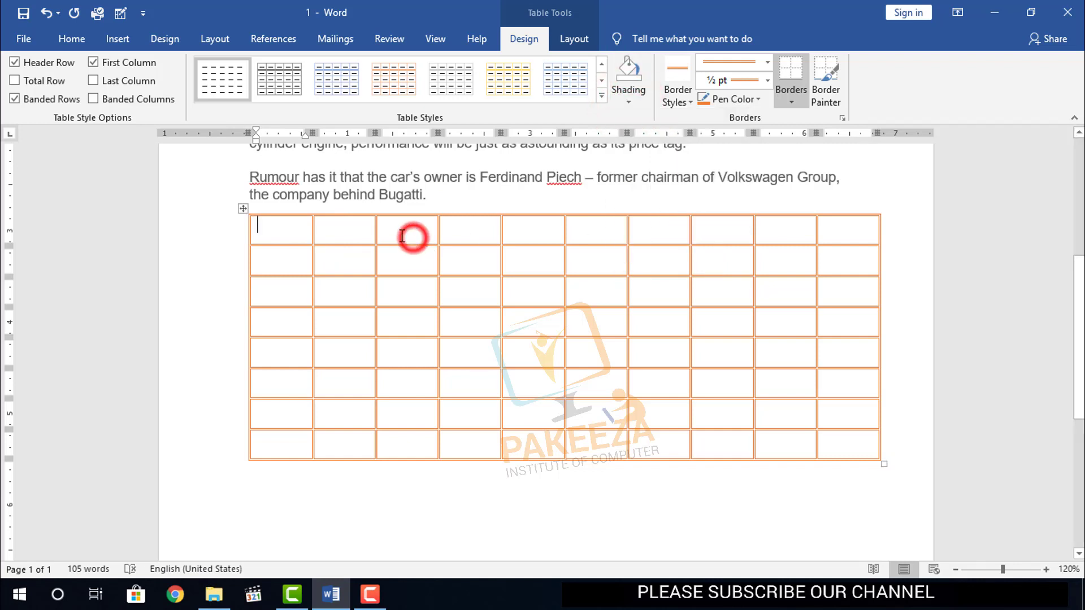
click(284, 223)
text(p)
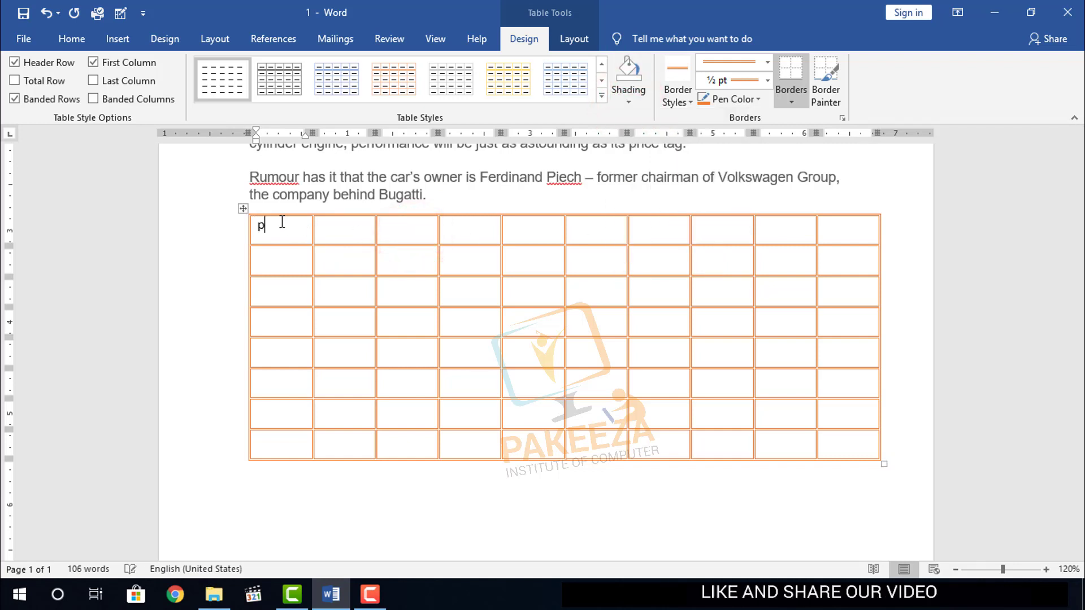
text(akeeza)
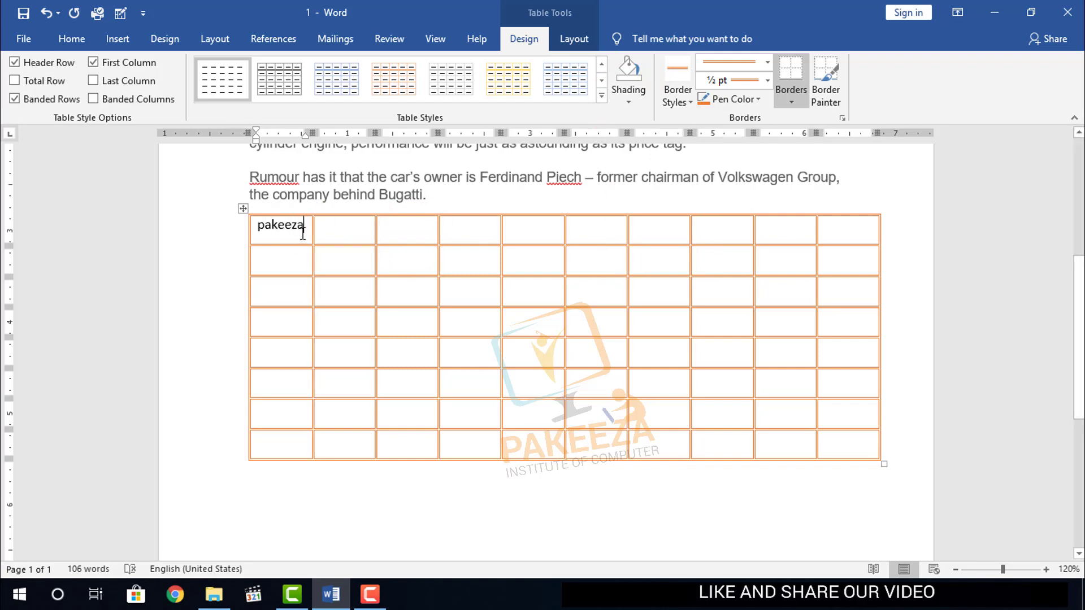
Shade the table's first cell, containing "pakeeza", with the standard Dark Blue color and deselect it.
double_click(304, 229)
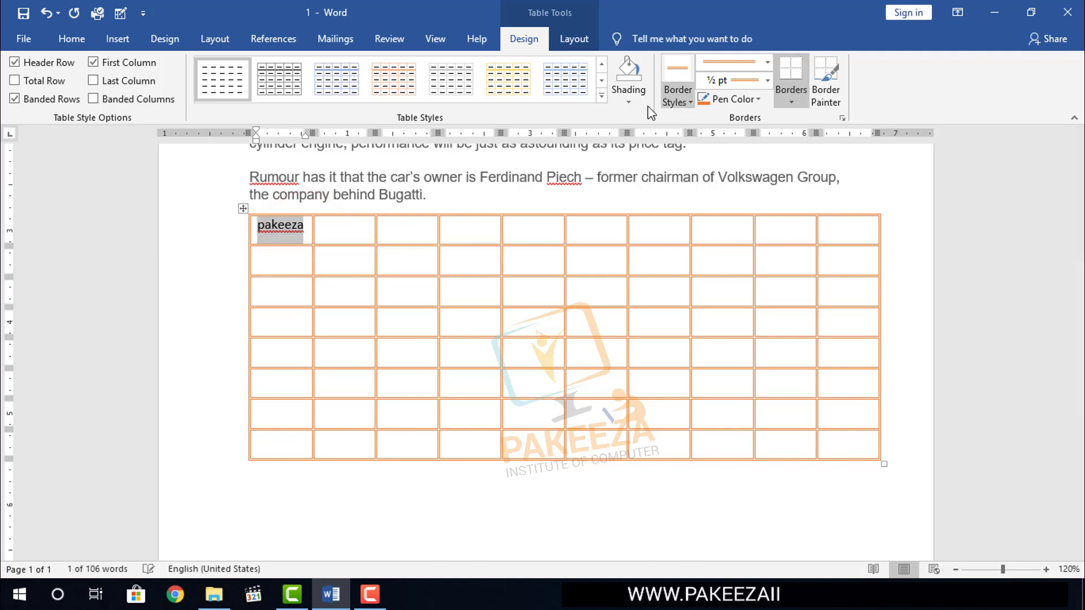
click(629, 100)
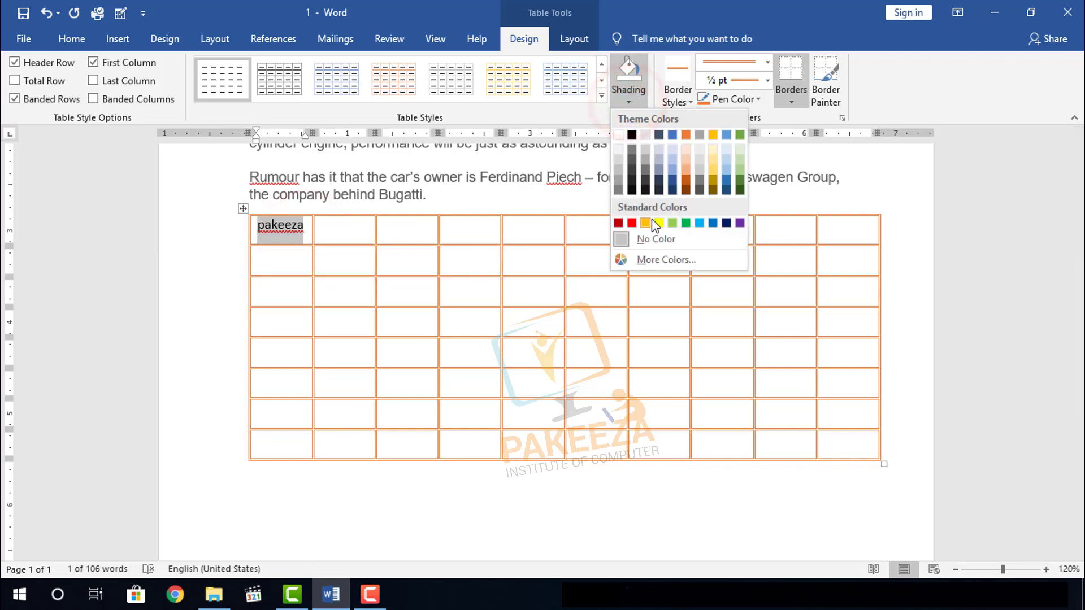
click(727, 222)
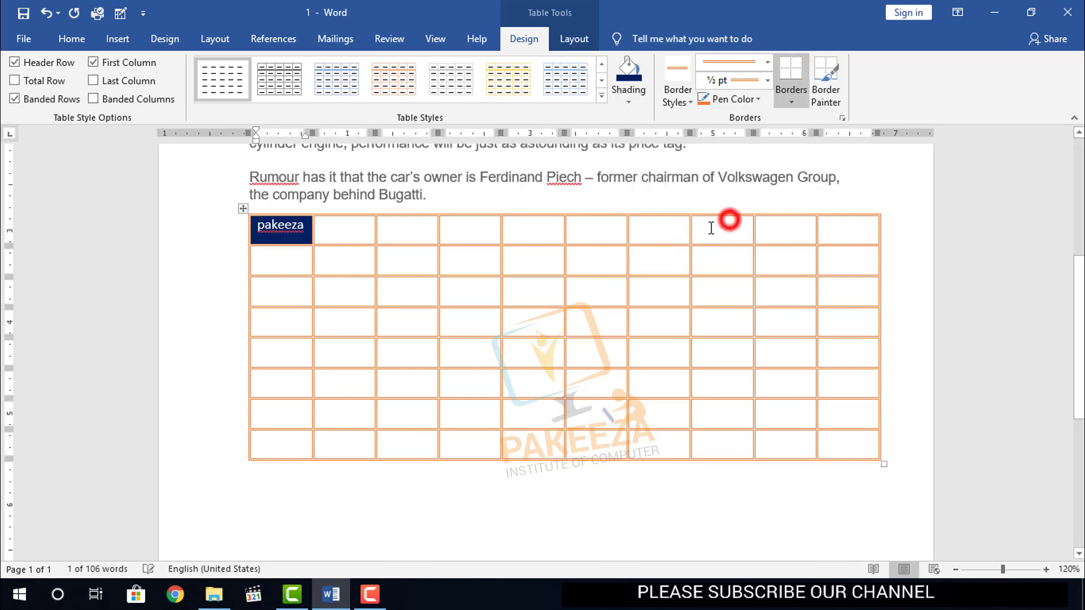
click(540, 229)
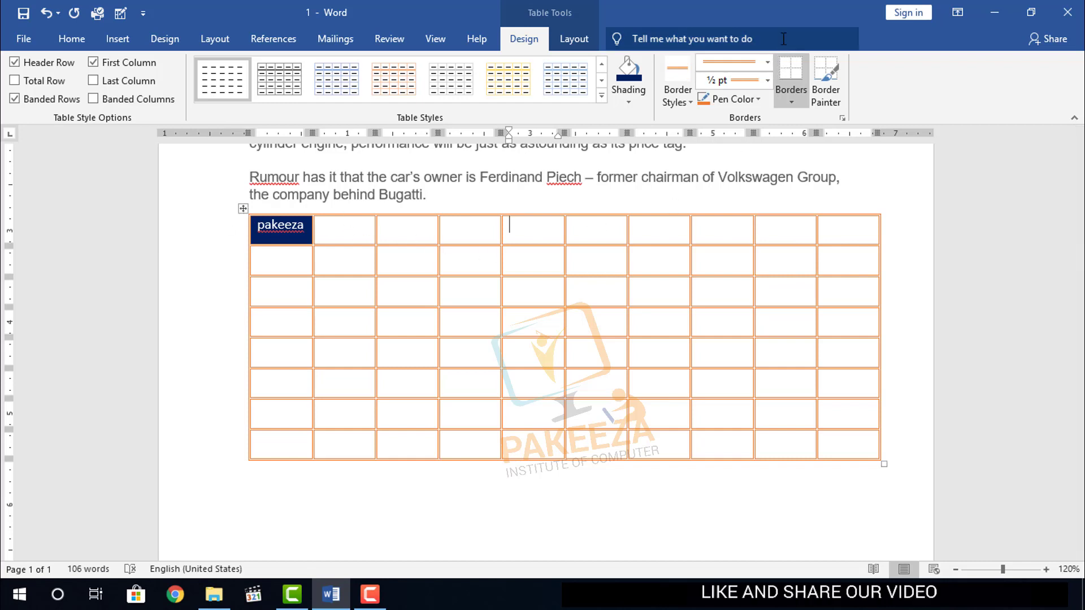
Choose the orange 3D embossed line style at 3 pt for new table borders.
click(782, 17)
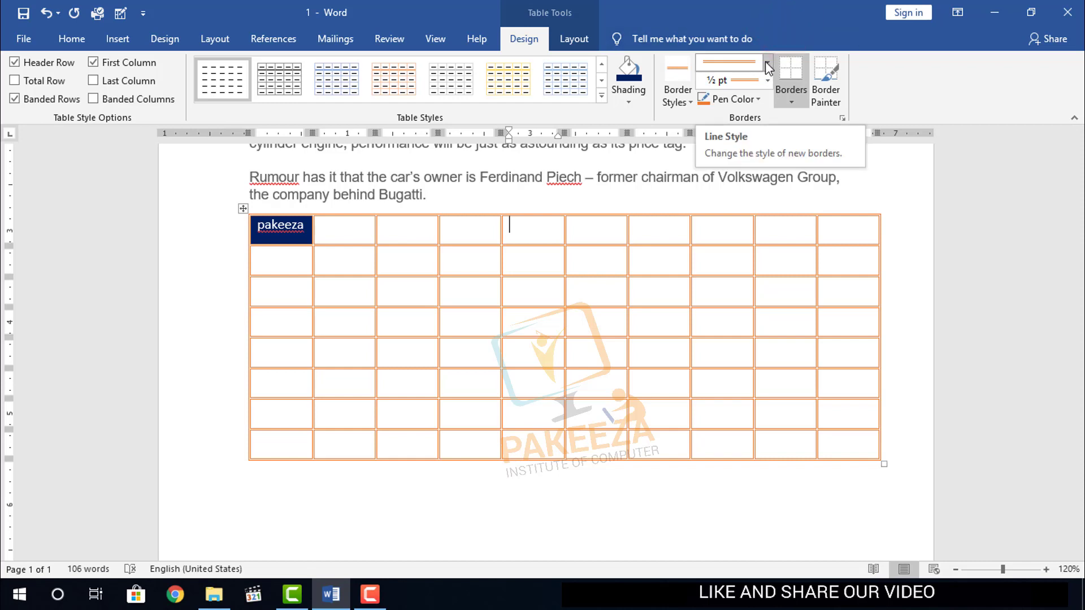
click(769, 67)
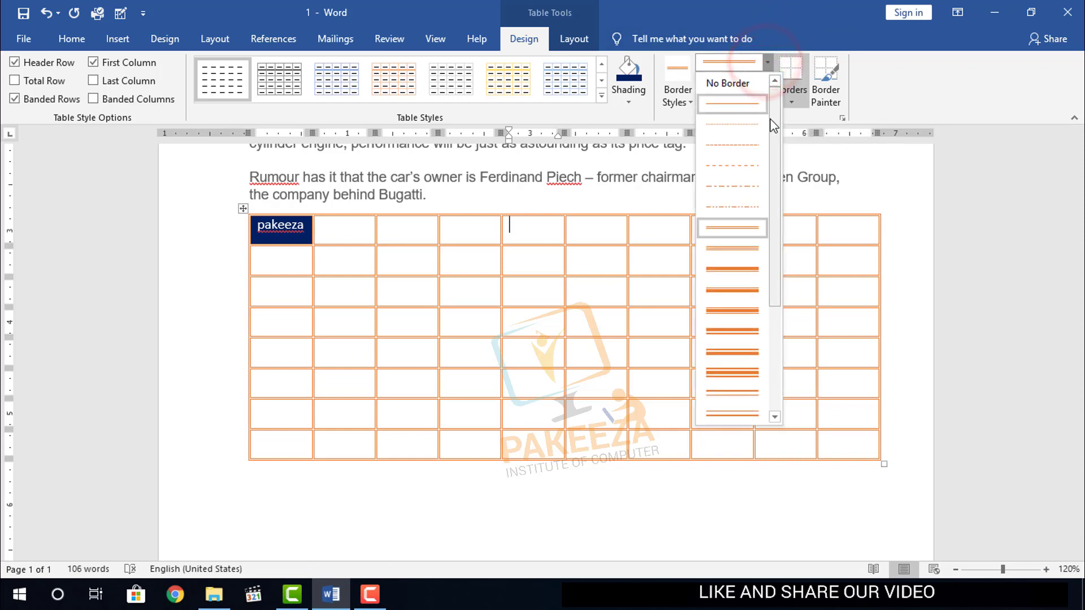
click(775, 126)
drag(776, 131, 780, 229)
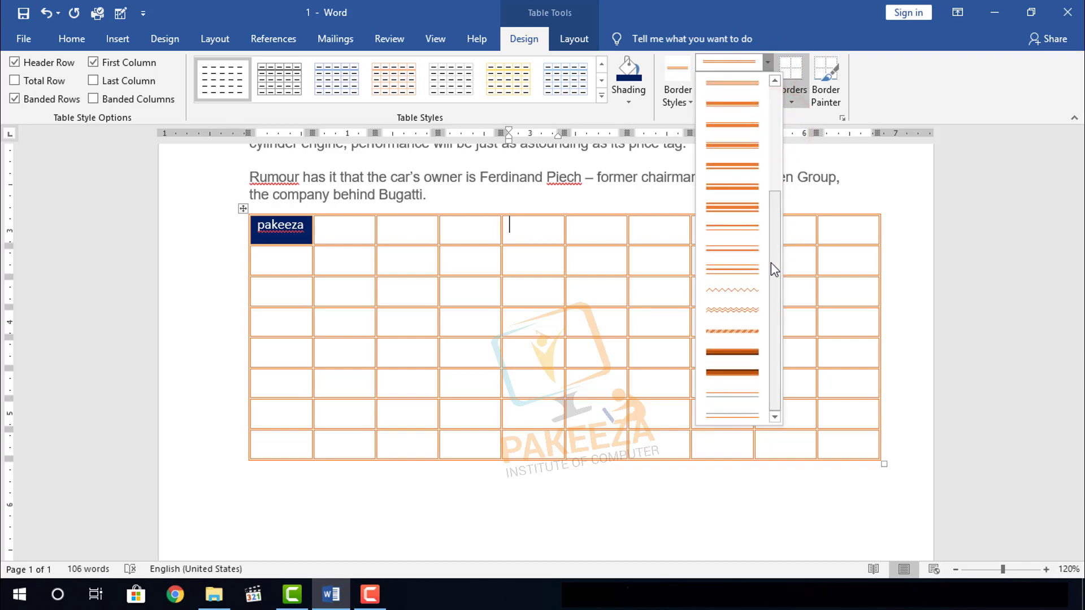
click(728, 351)
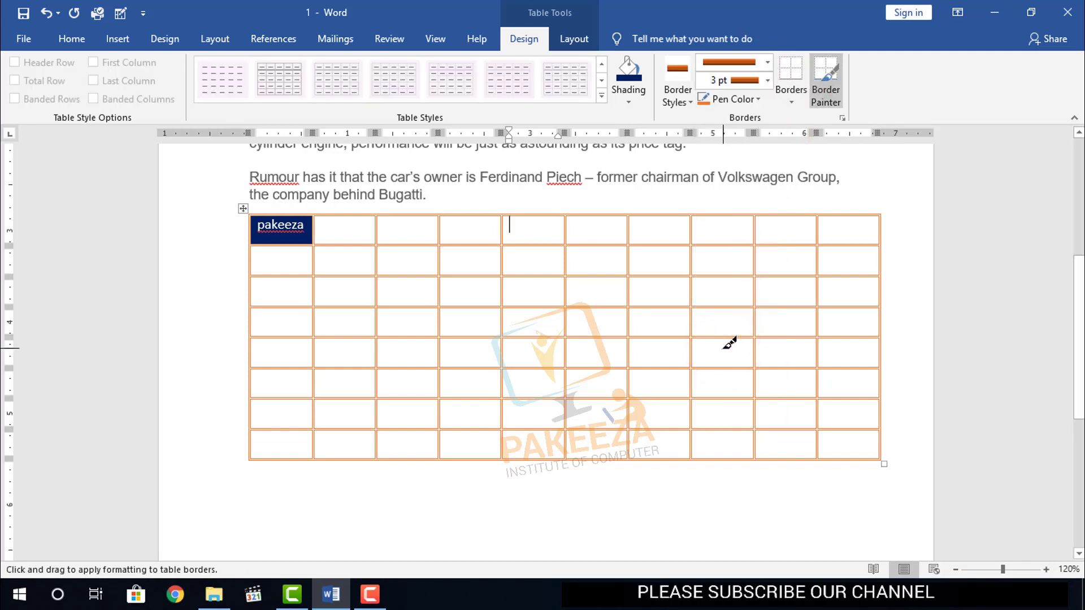
click(766, 81)
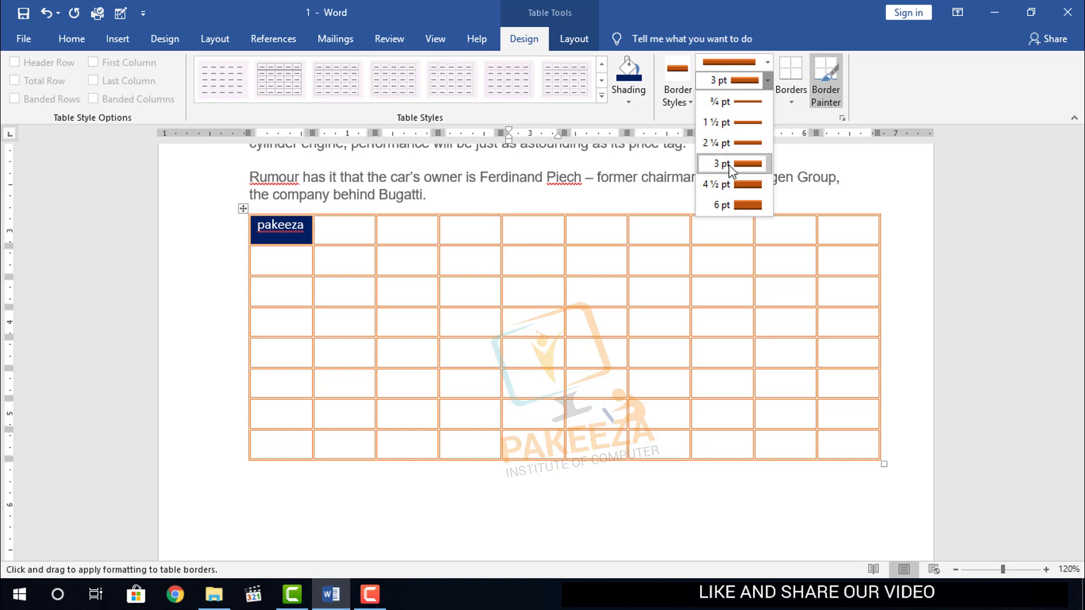
click(351, 237)
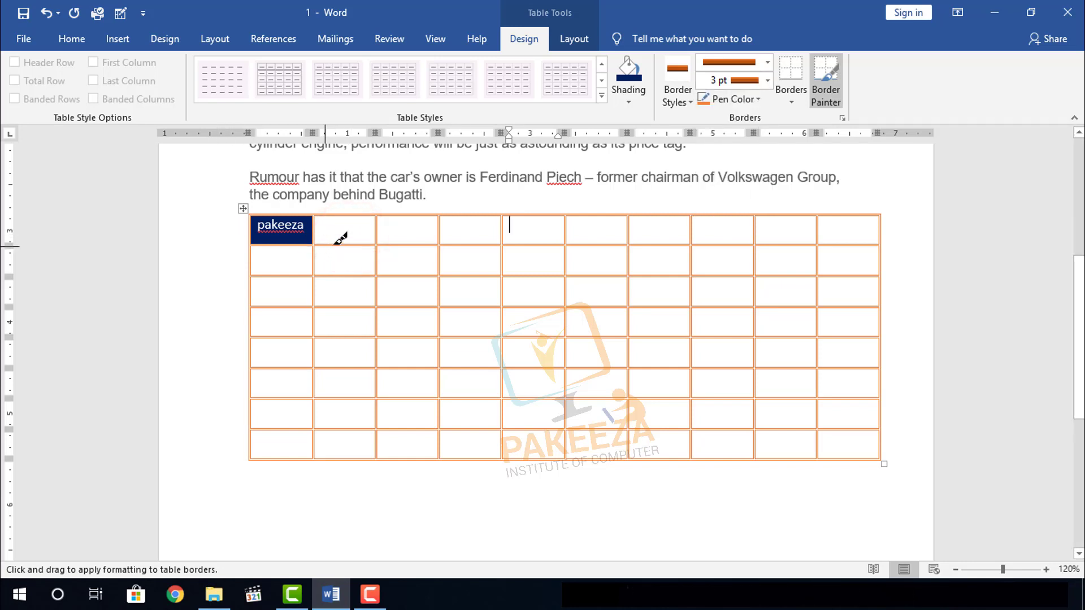
Try painting the thick orange border on the lower edge of the first row's second cell, undo it, and leave the Border Painter.
click(338, 242)
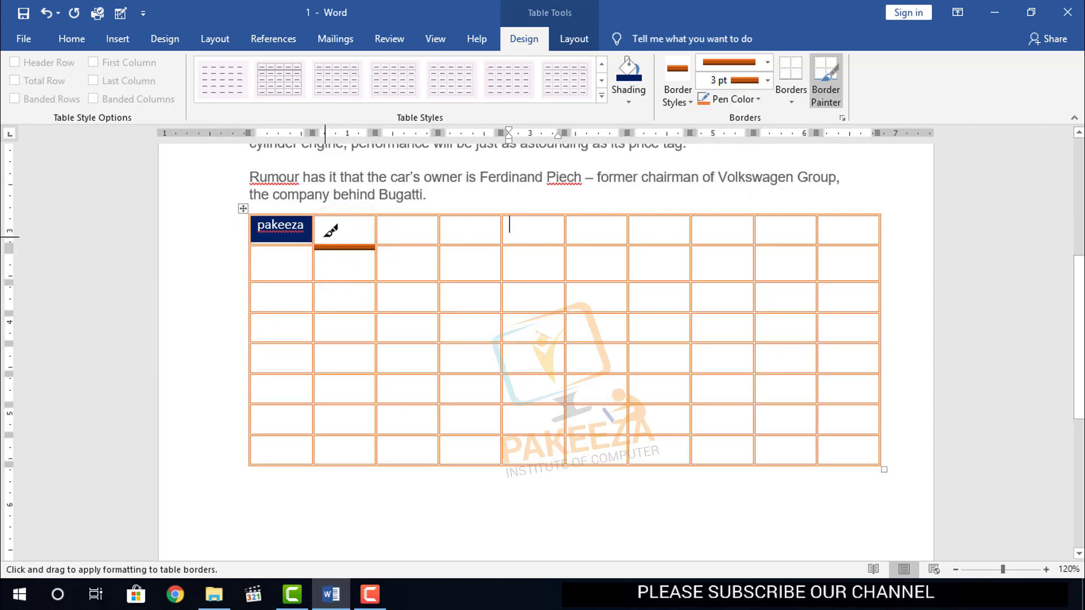
key(ctrl+z)
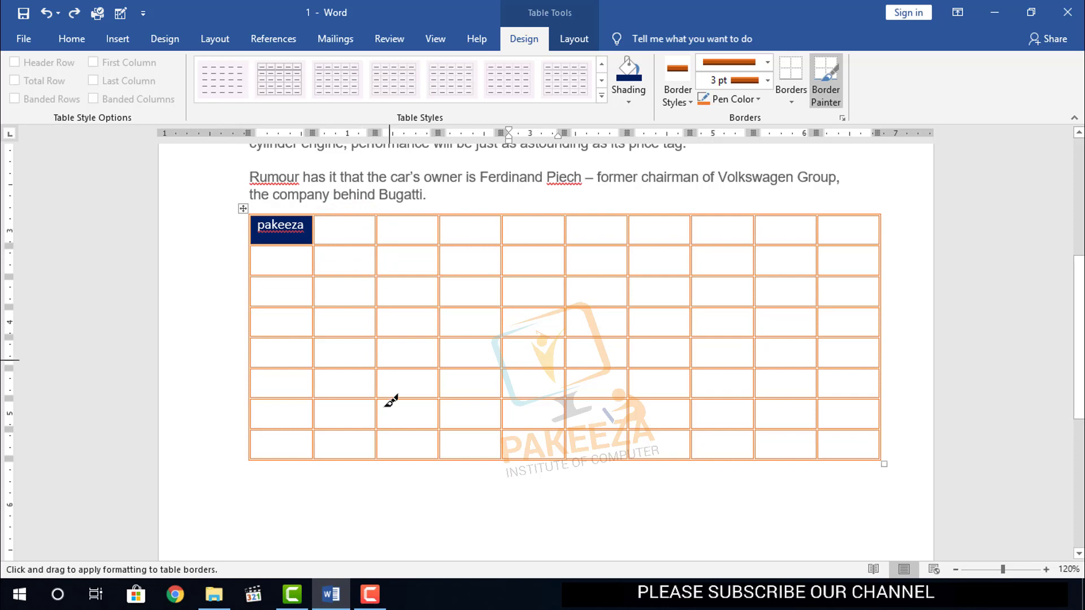
click(369, 487)
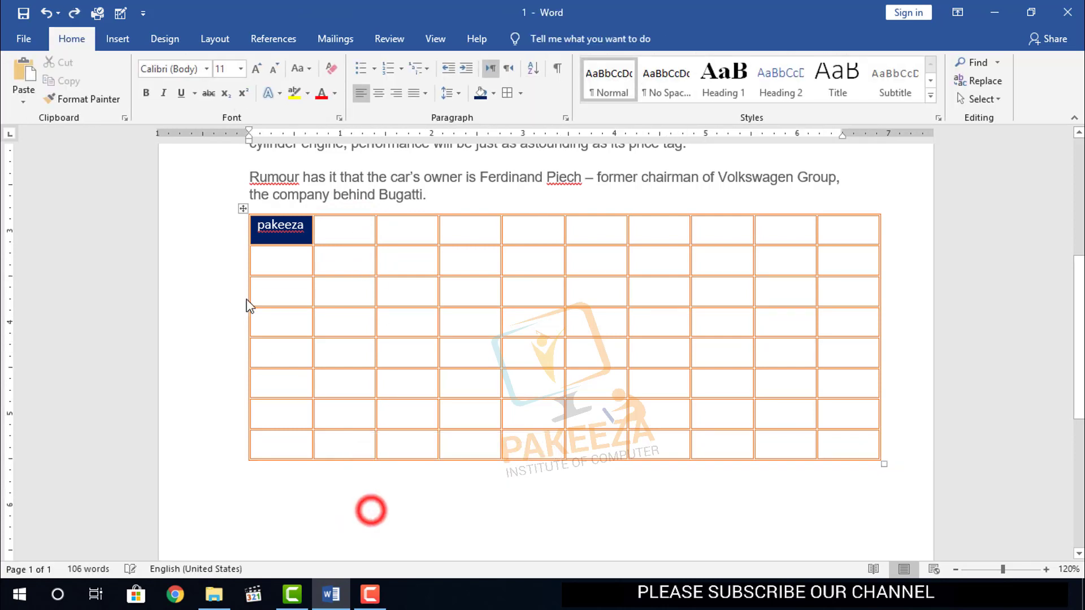
Select the whole table, apply the 3 pt orange 3D line to all its borders, and deselect it.
click(243, 210)
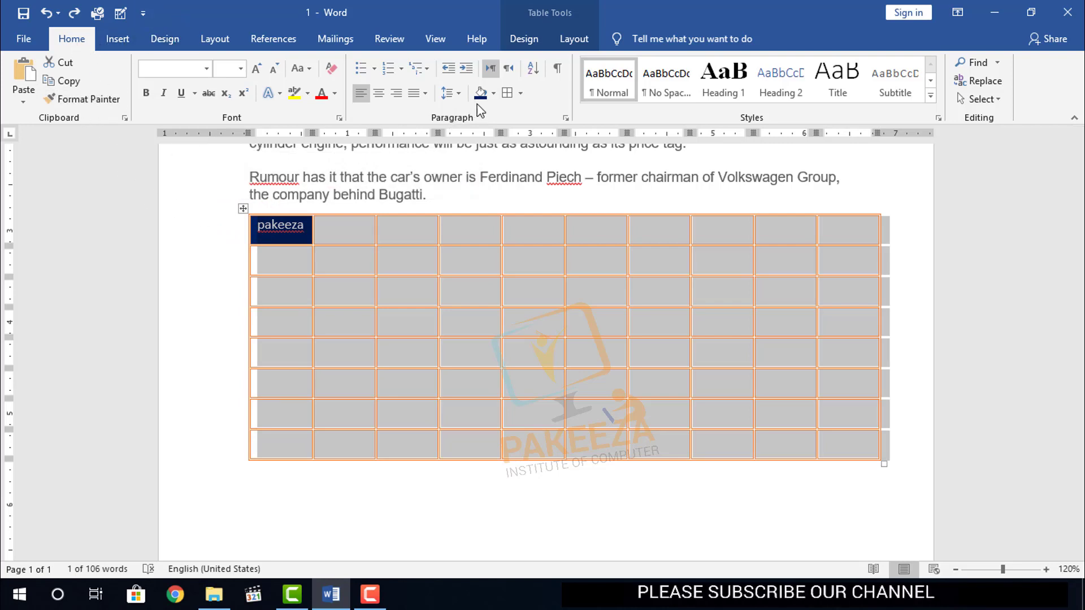
click(521, 94)
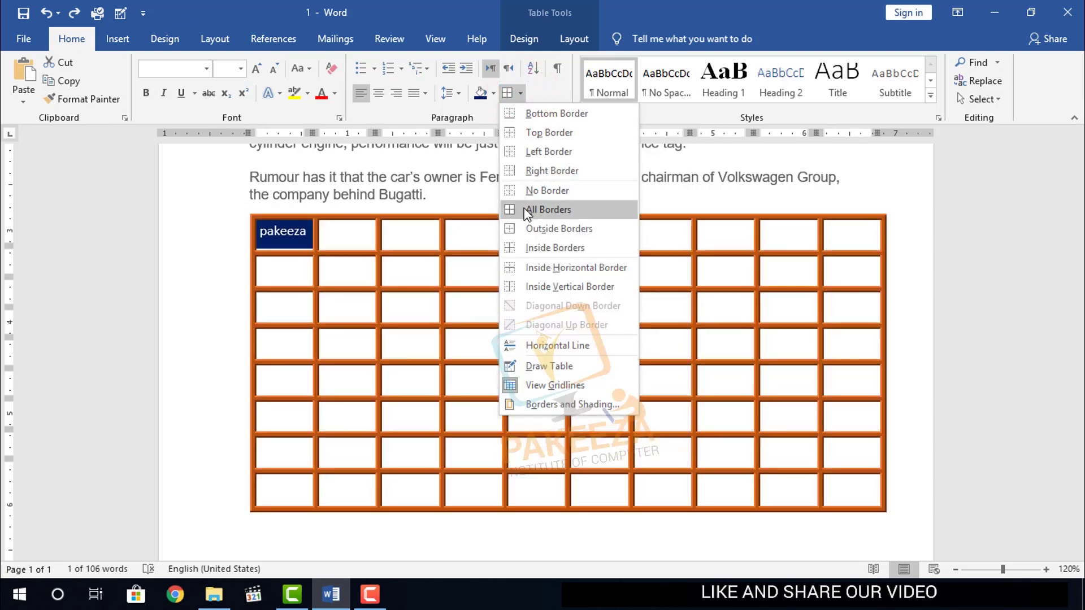
click(525, 211)
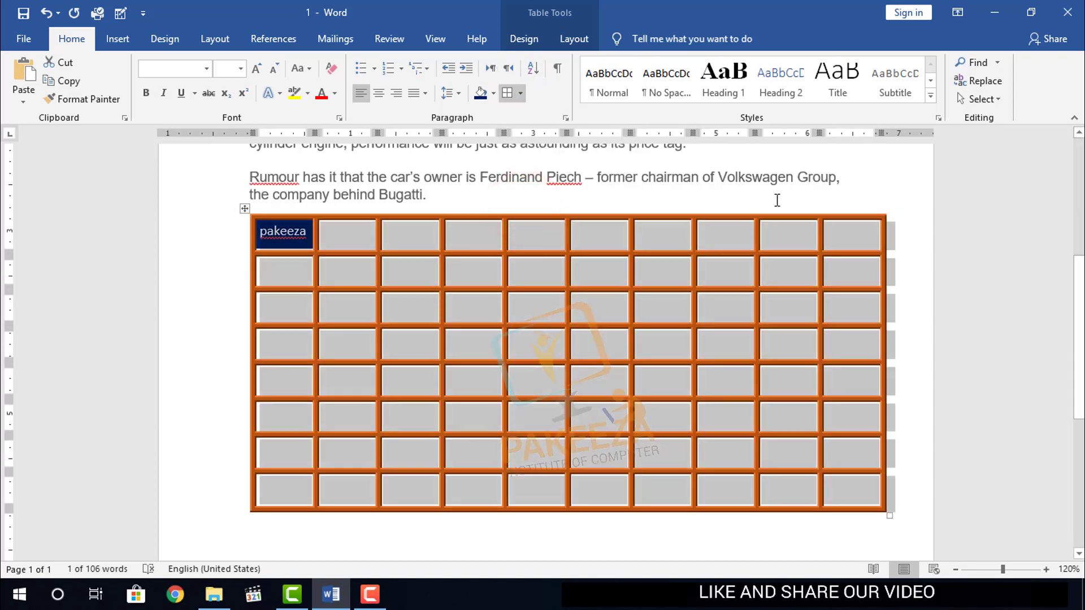
scroll(551, 232, down, 3)
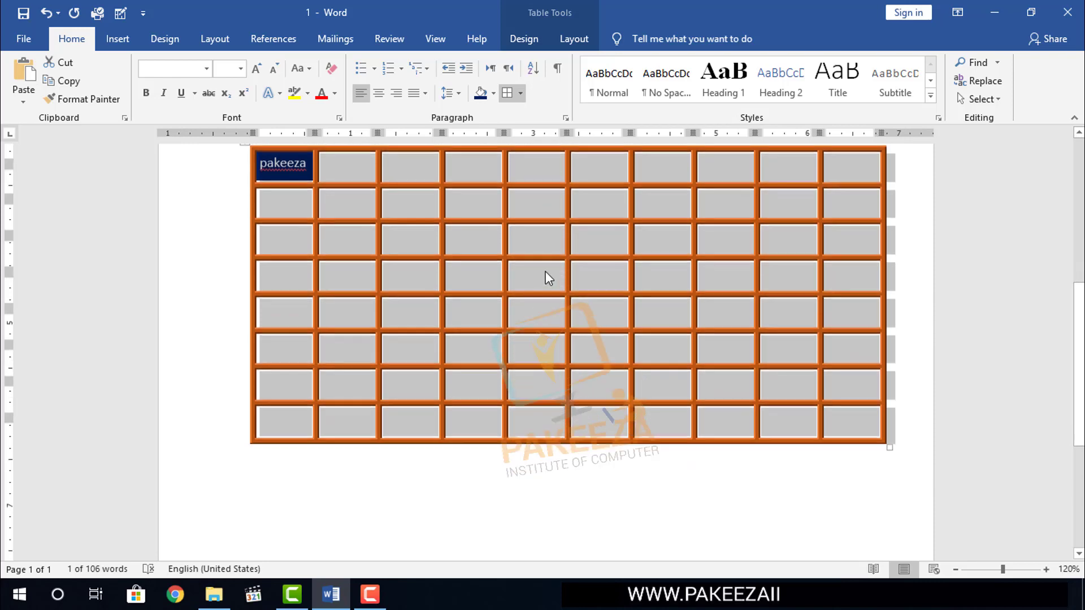
click(443, 433)
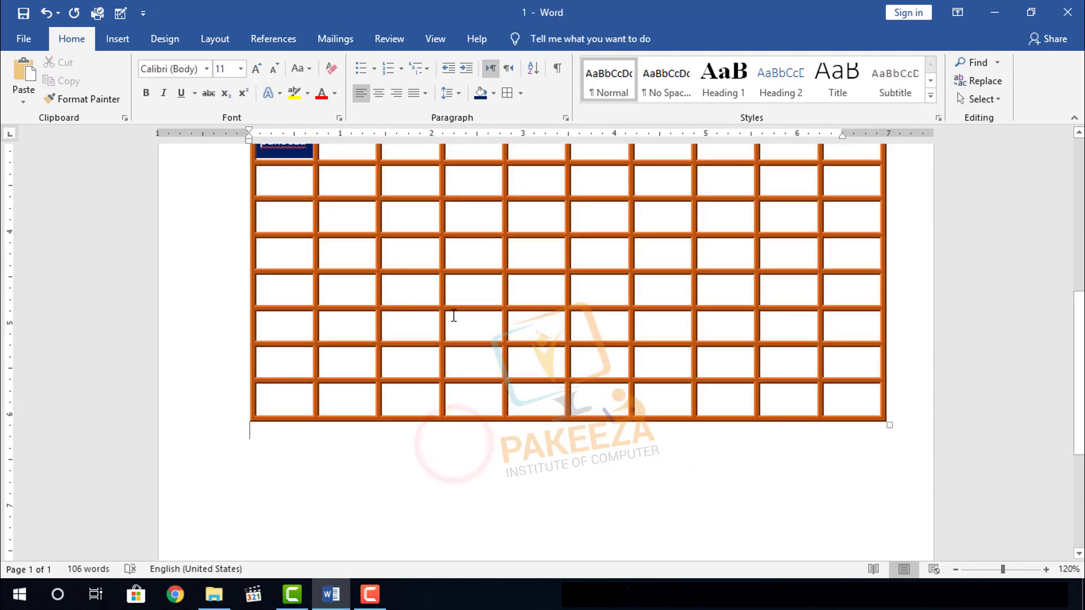
scroll(449, 316, up, 3)
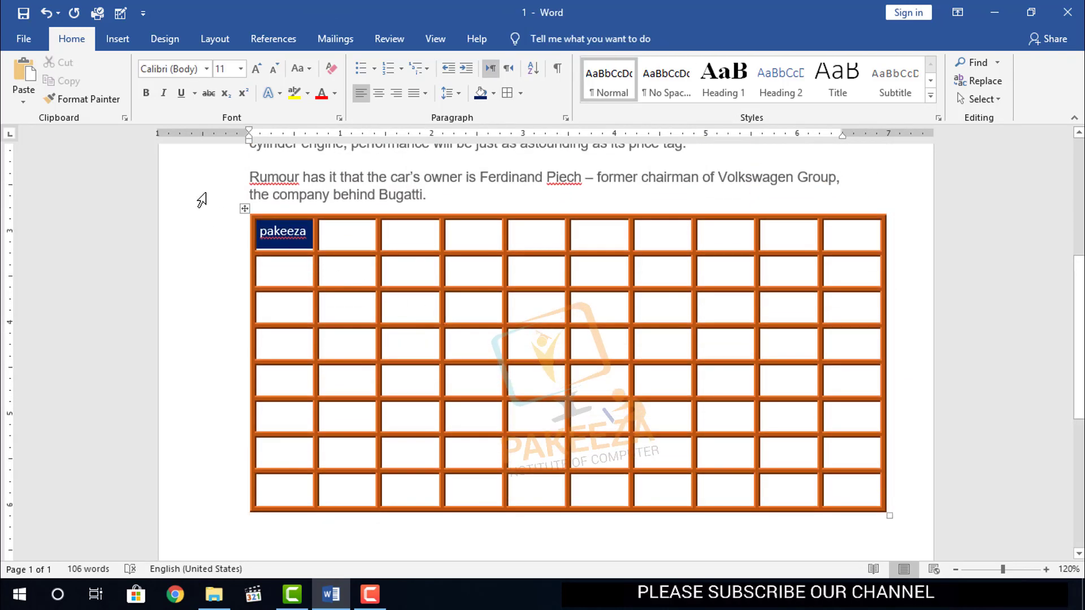
Set the pen color for the table's new borders to the standard Light Blue.
click(120, 40)
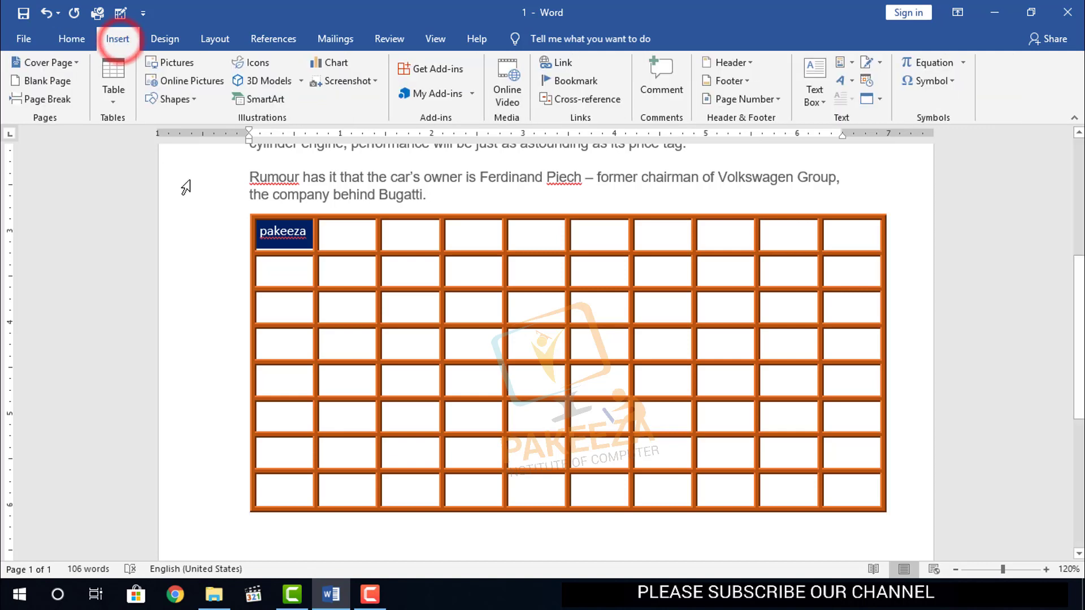
click(245, 209)
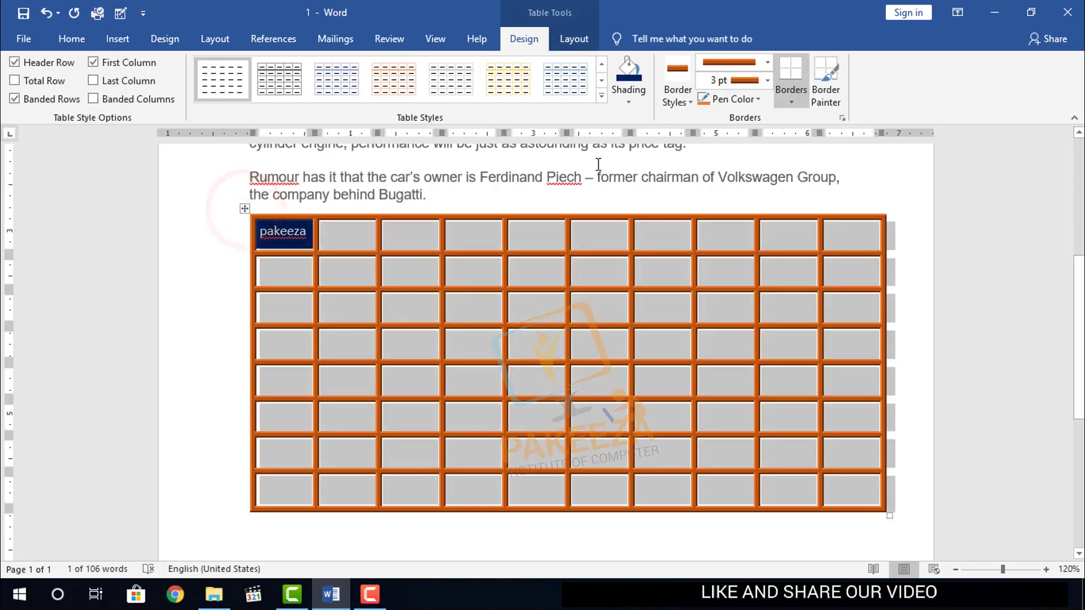
click(759, 100)
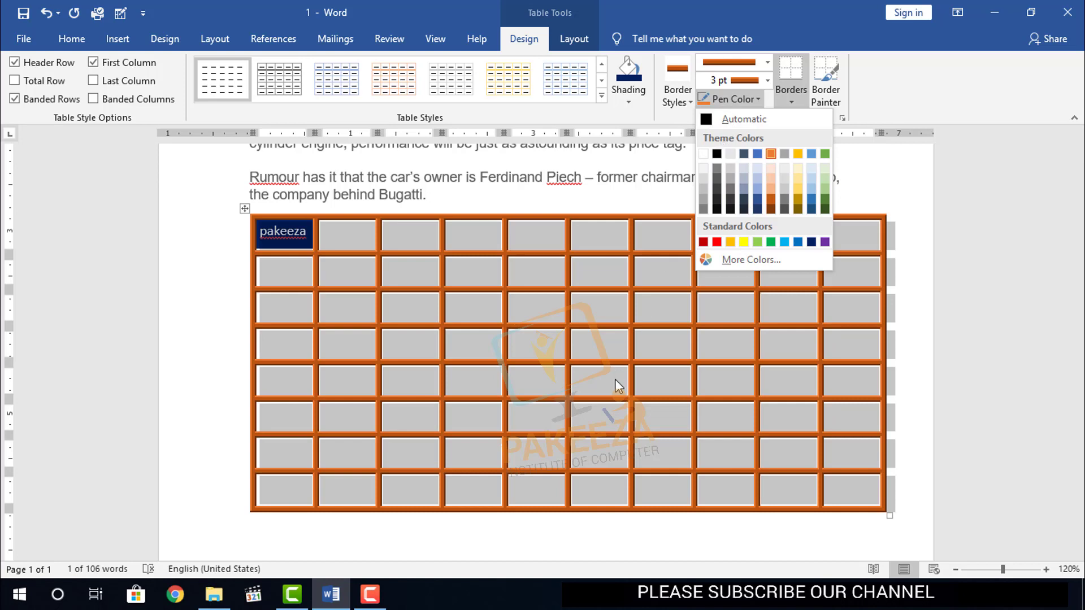
click(785, 242)
click(212, 240)
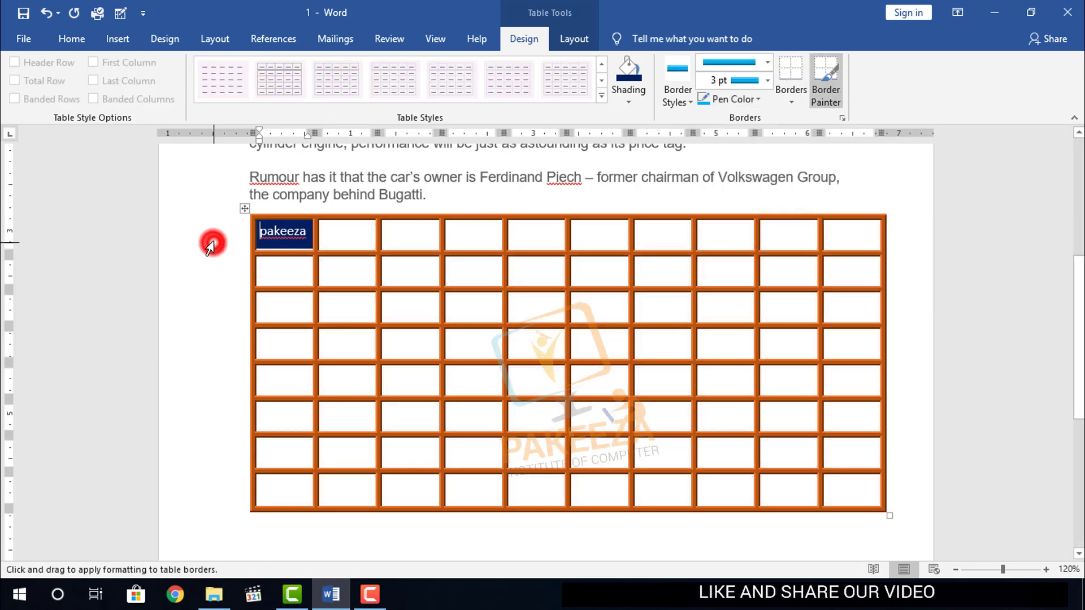
Select the whole table and apply the 3 pt light blue 3D line to all its borders.
click(245, 209)
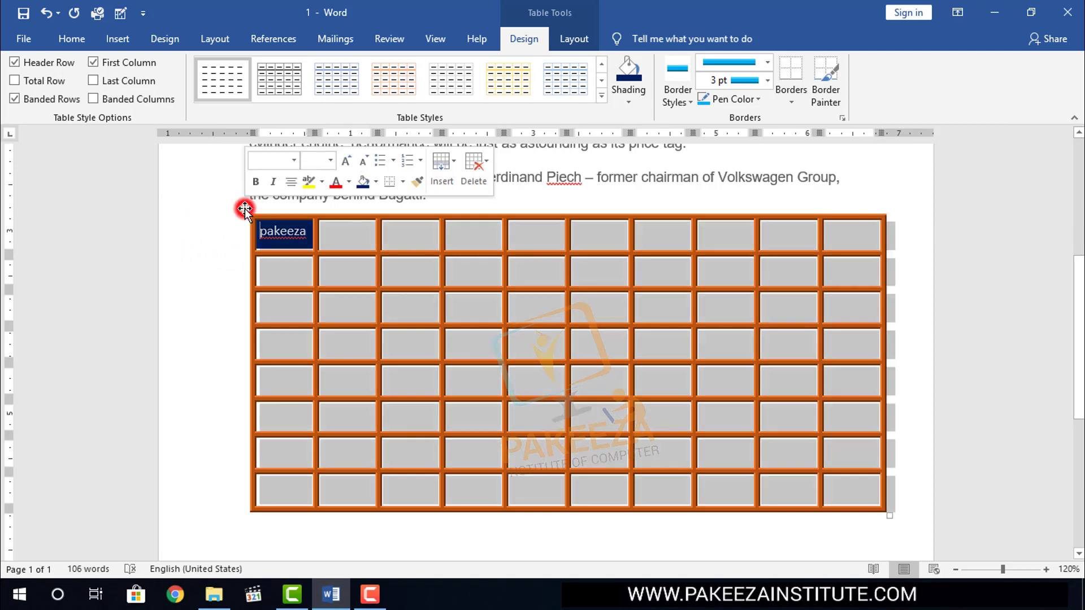
click(67, 39)
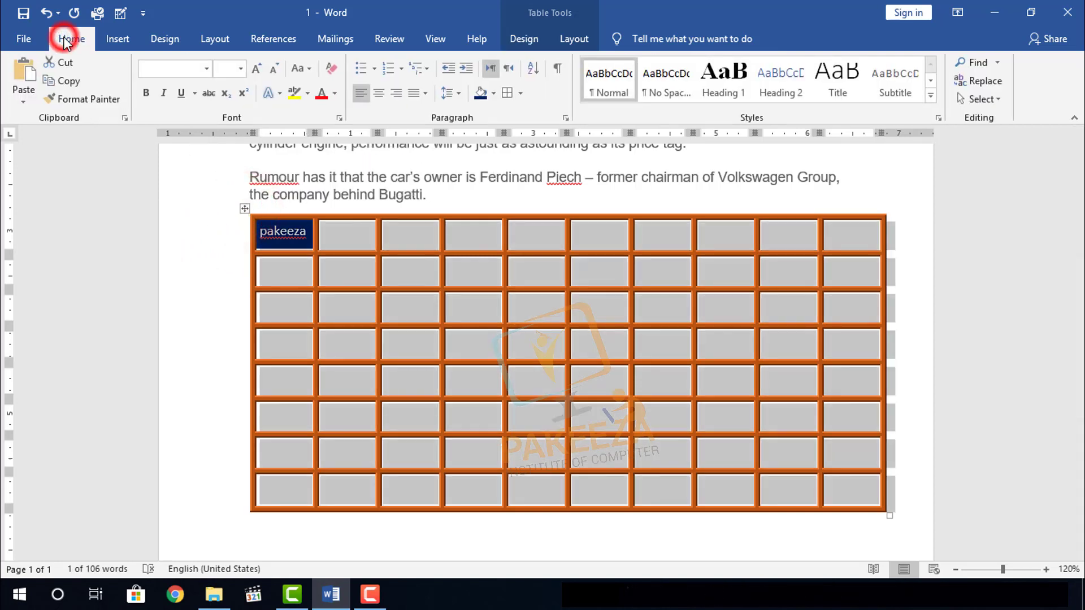
click(520, 93)
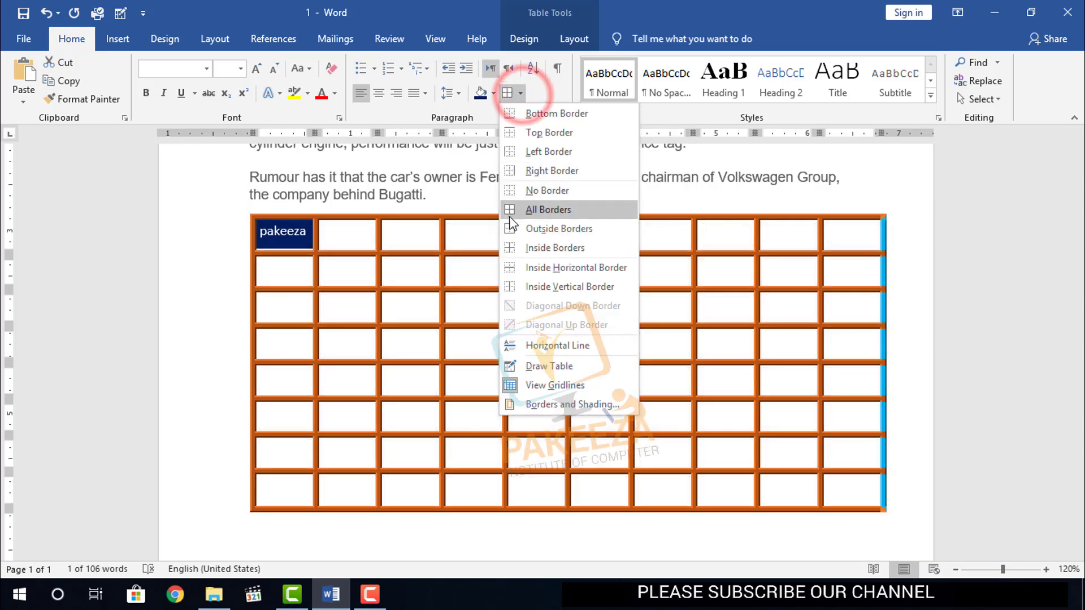
click(526, 209)
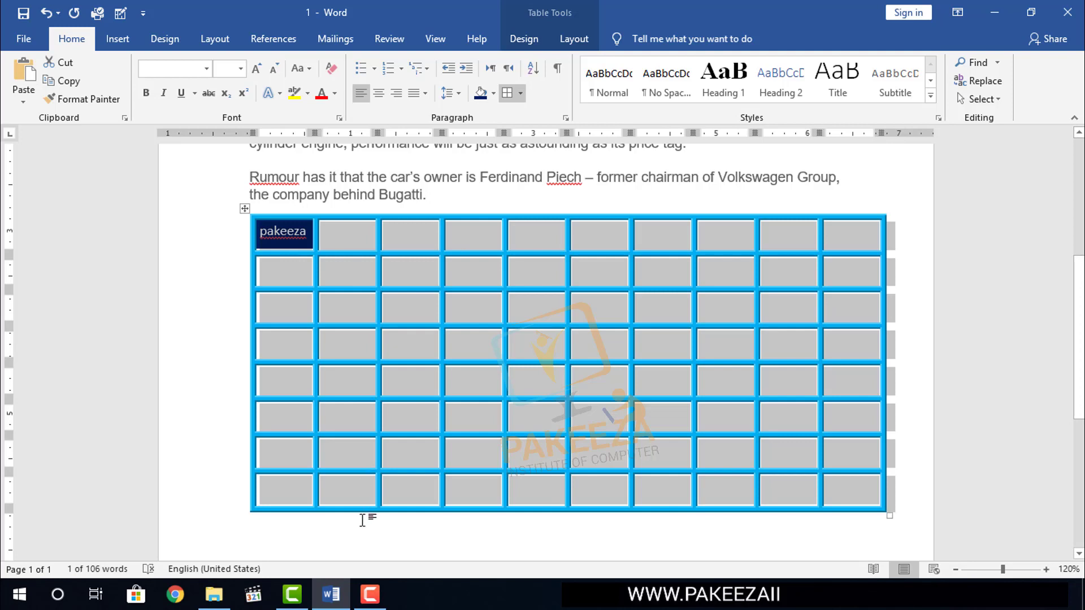
Select the whole table, paint the upper edges of the first row's second and third cells with the Border Painter, and leave it.
double_click(246, 210)
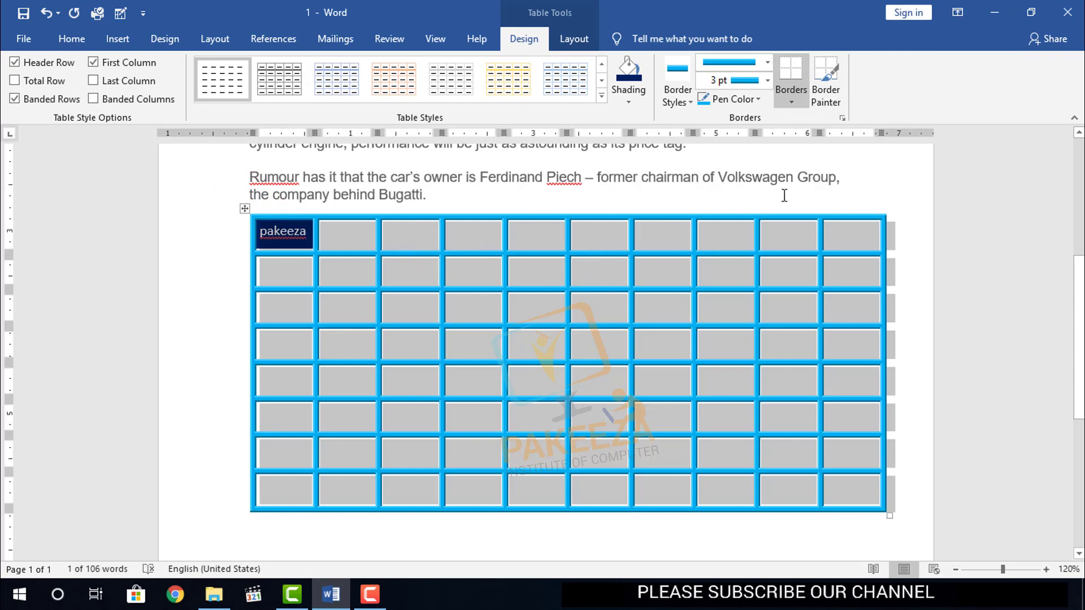
click(826, 79)
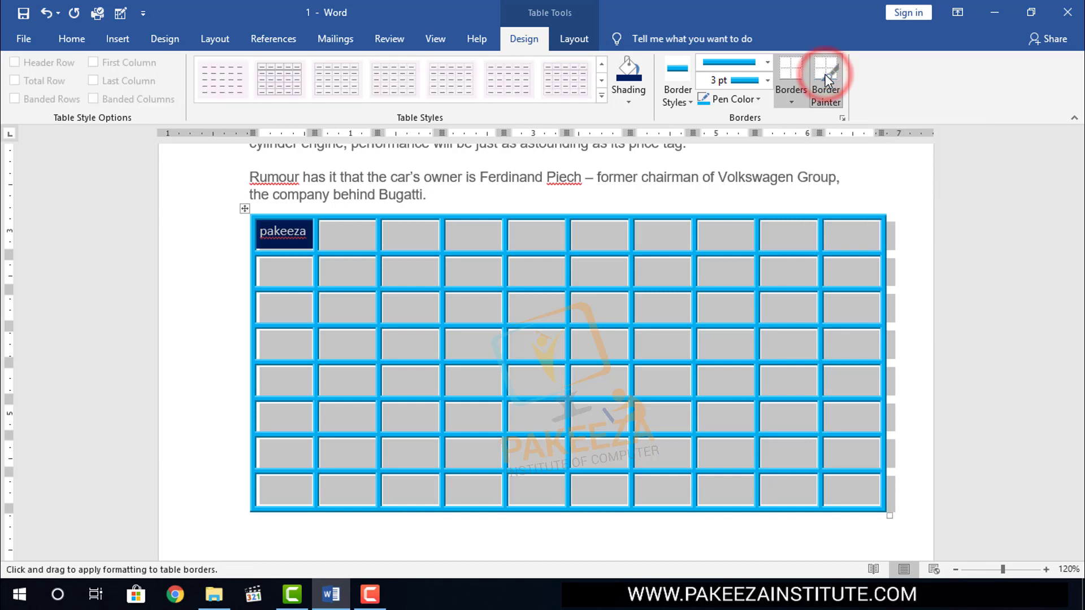
click(341, 218)
click(390, 218)
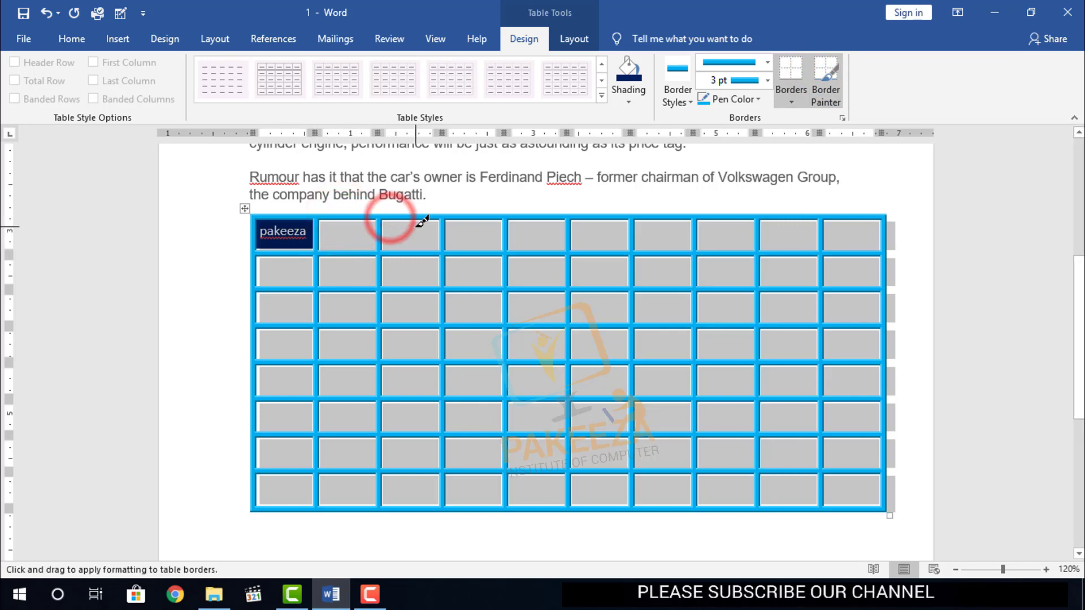
click(417, 224)
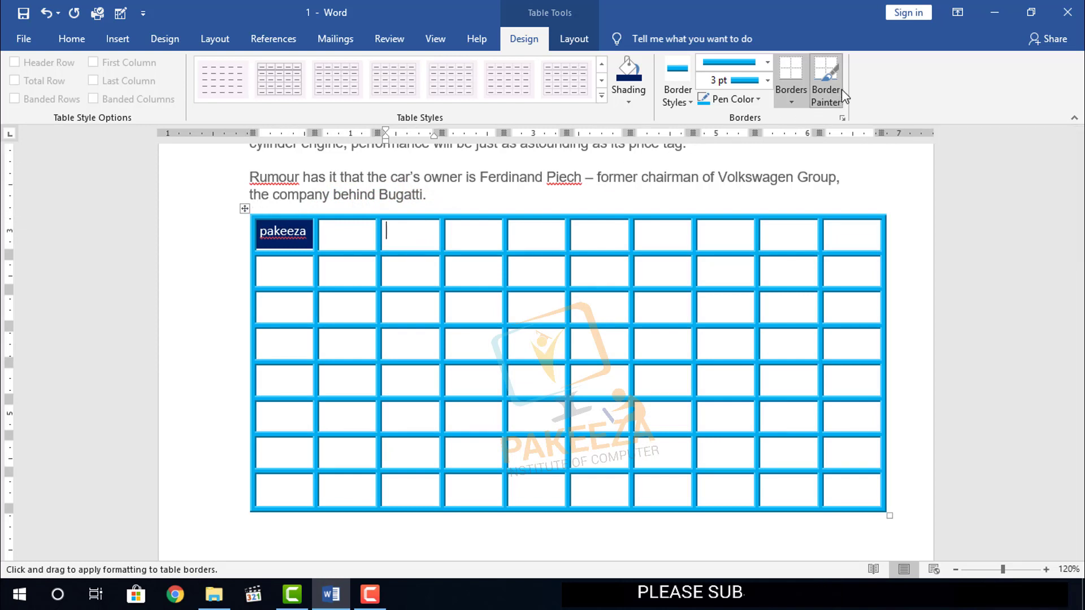
click(826, 79)
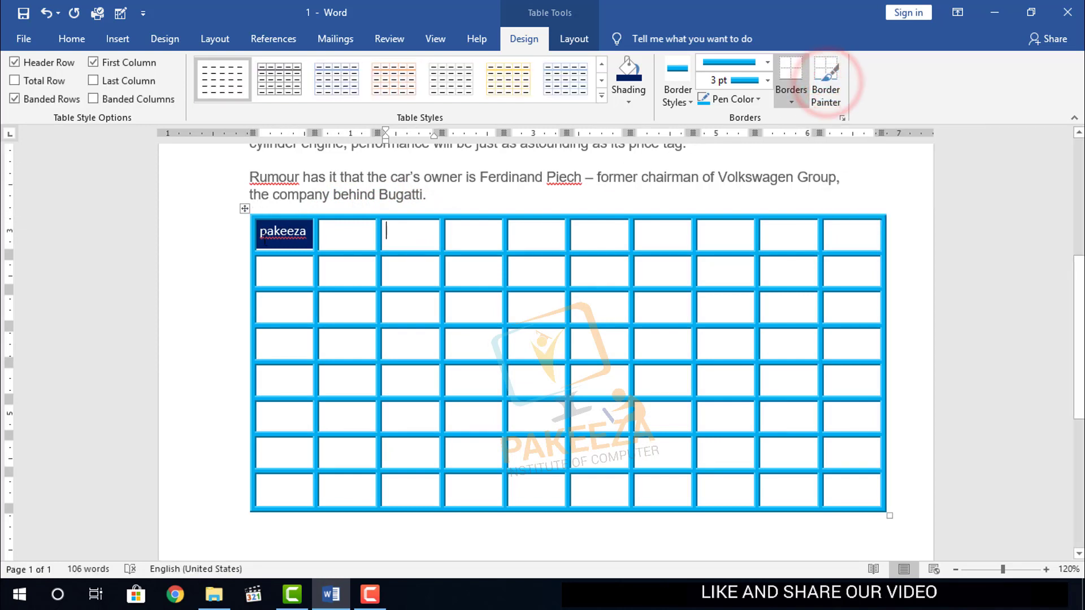
Select the whole light blue bordered table and delete it from the document.
click(247, 210)
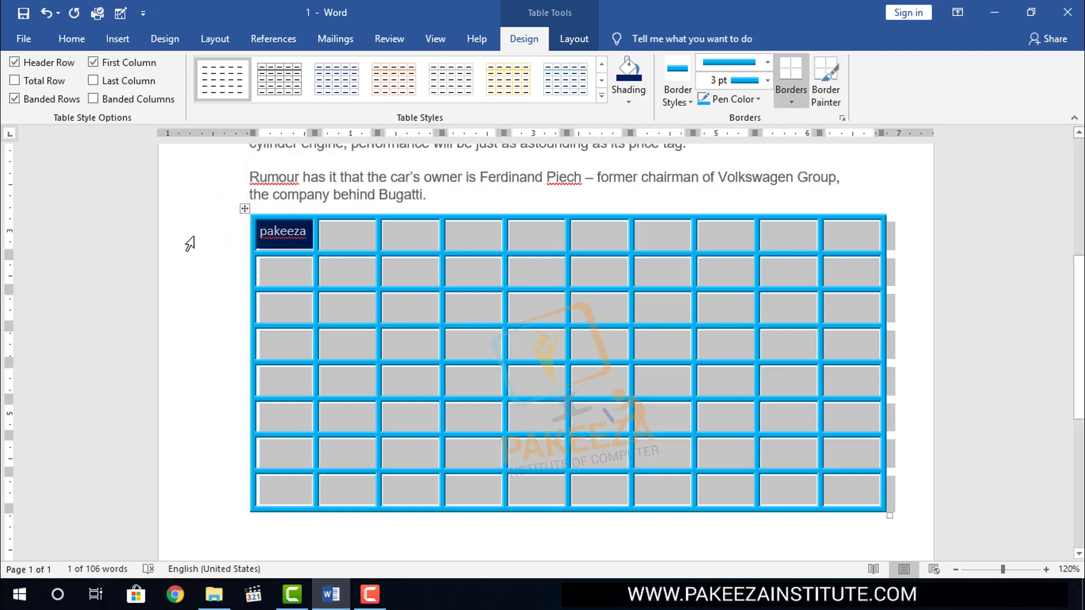
click(245, 208)
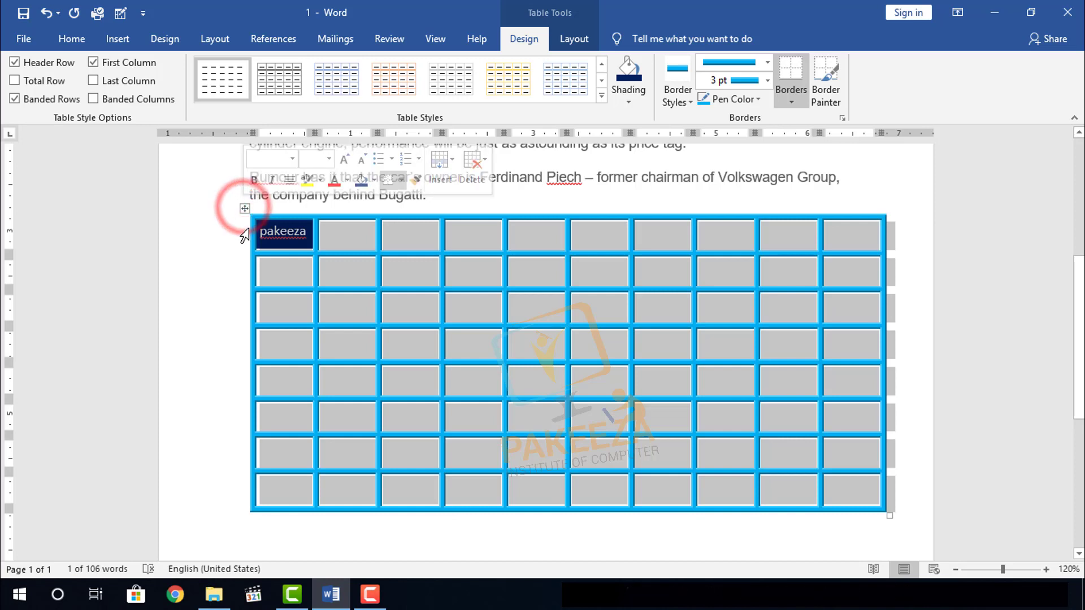
click(244, 210)
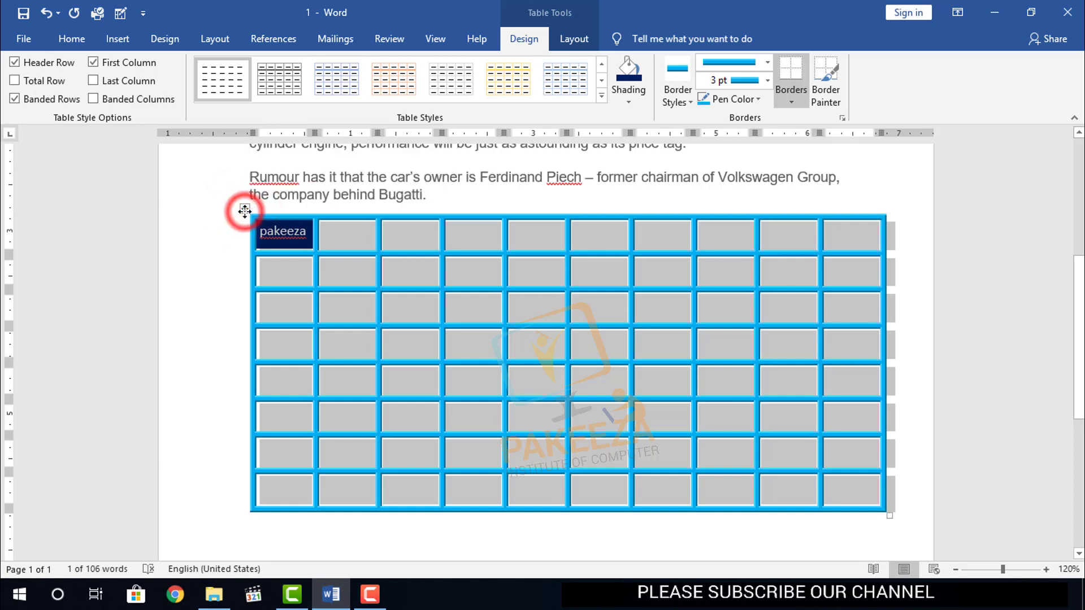
key(BackSpace)
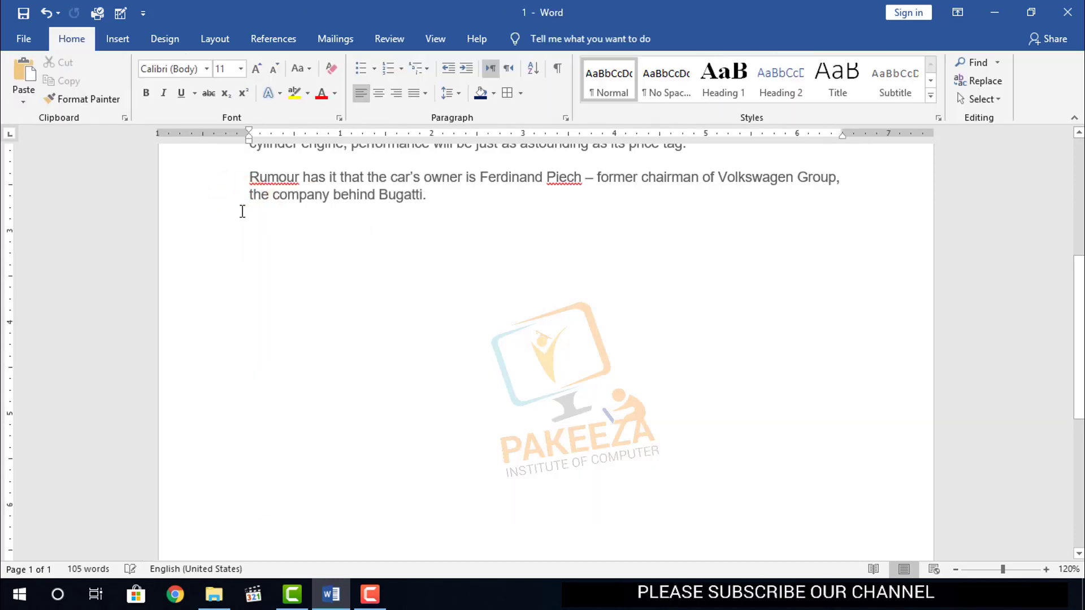
Insert a table with 10 columns and 12 rows below the last paragraph.
click(117, 40)
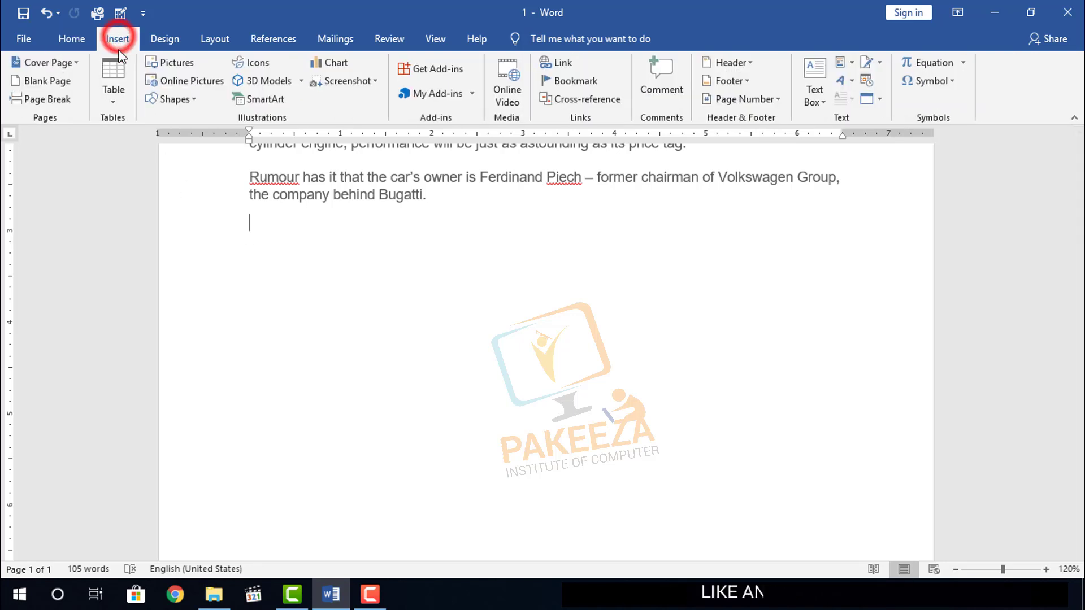
click(120, 109)
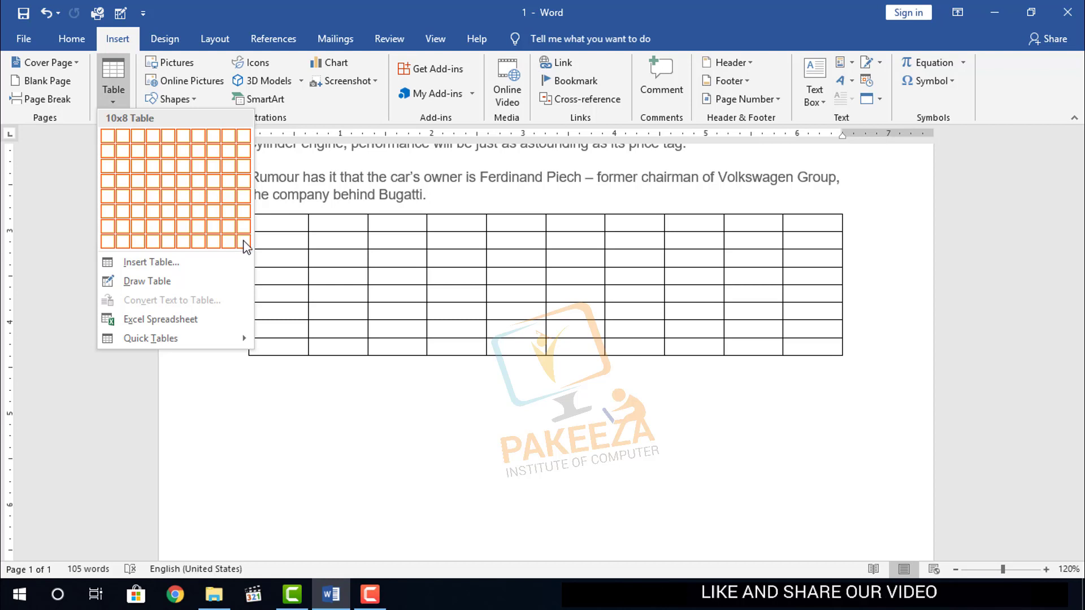
click(171, 261)
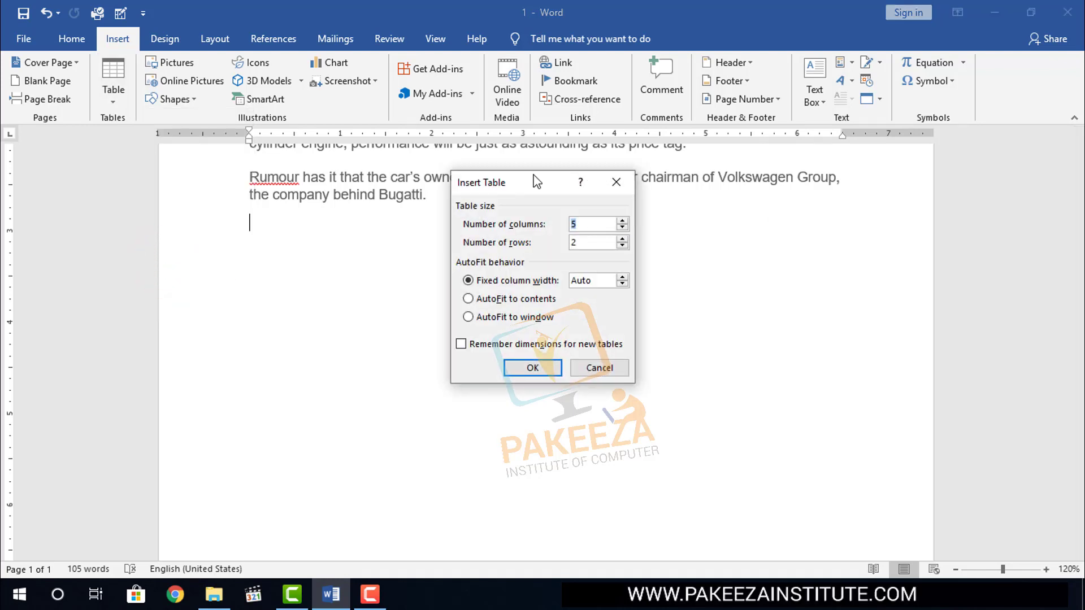
drag(530, 181, 439, 257)
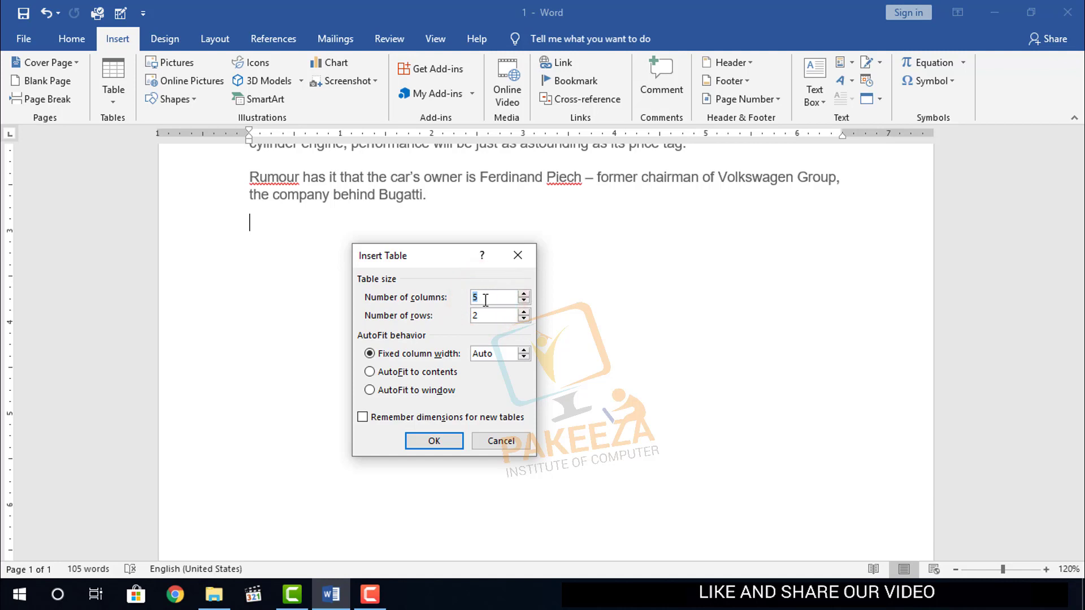
text(0)
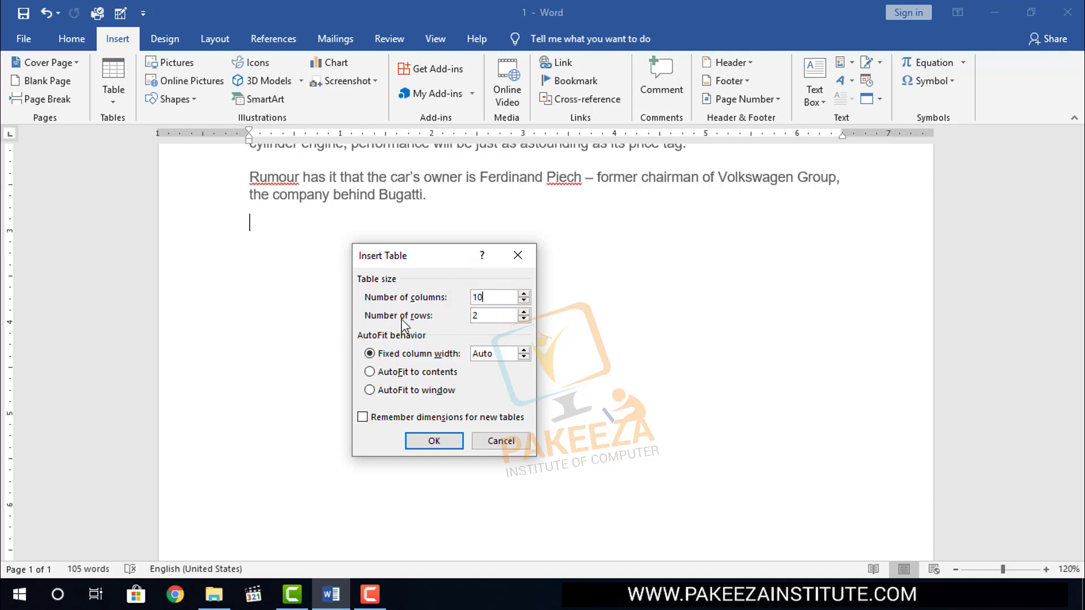
double_click(494, 315)
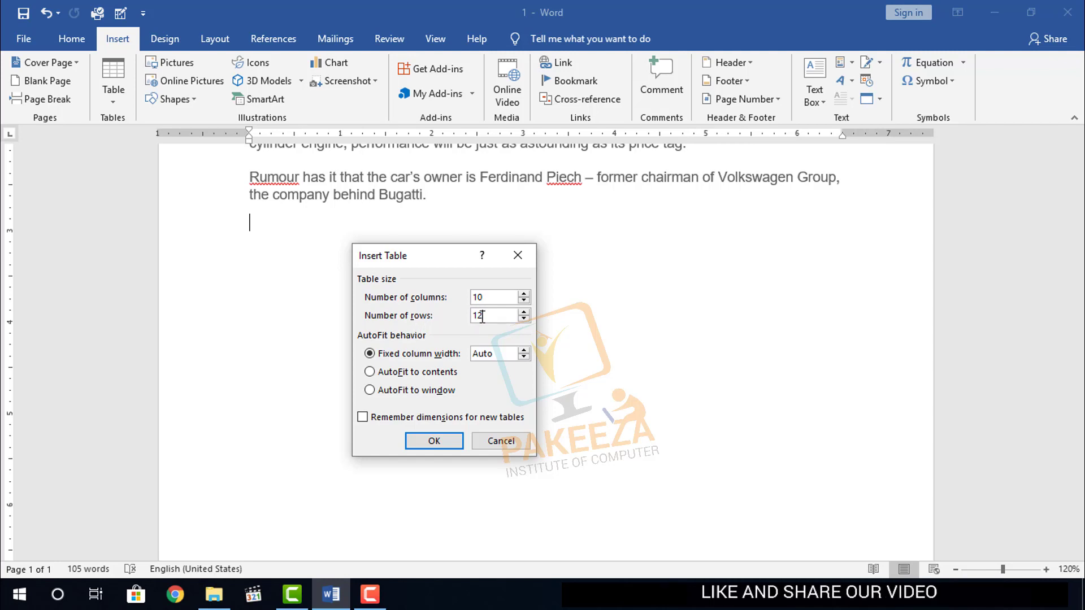
click(434, 441)
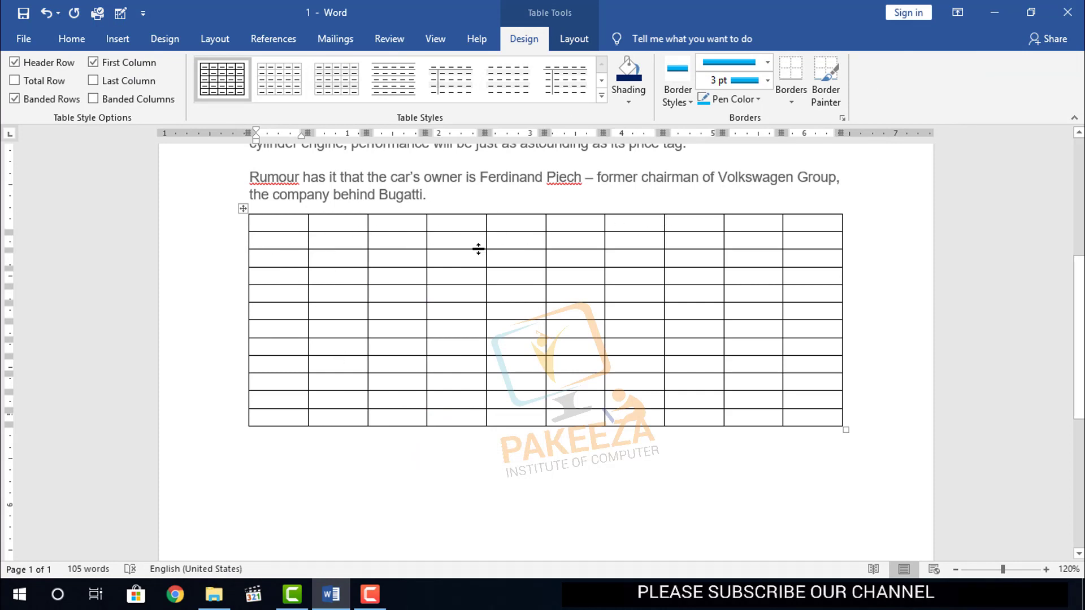
Enter the numbers 1 to 12 down the table's first column and undo the last entry.
click(281, 224)
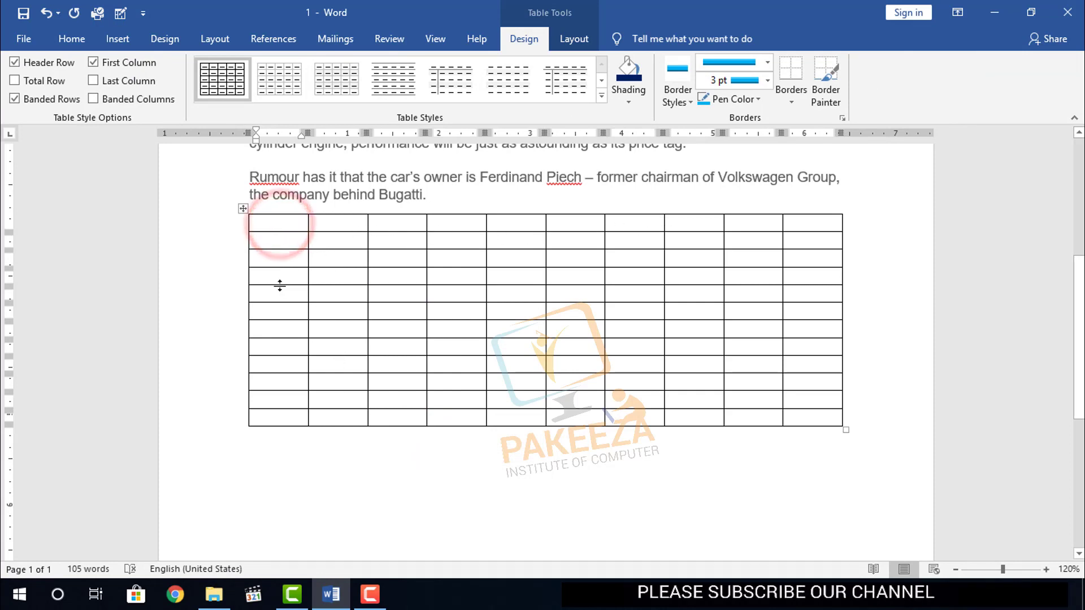
text(1)
text(2)
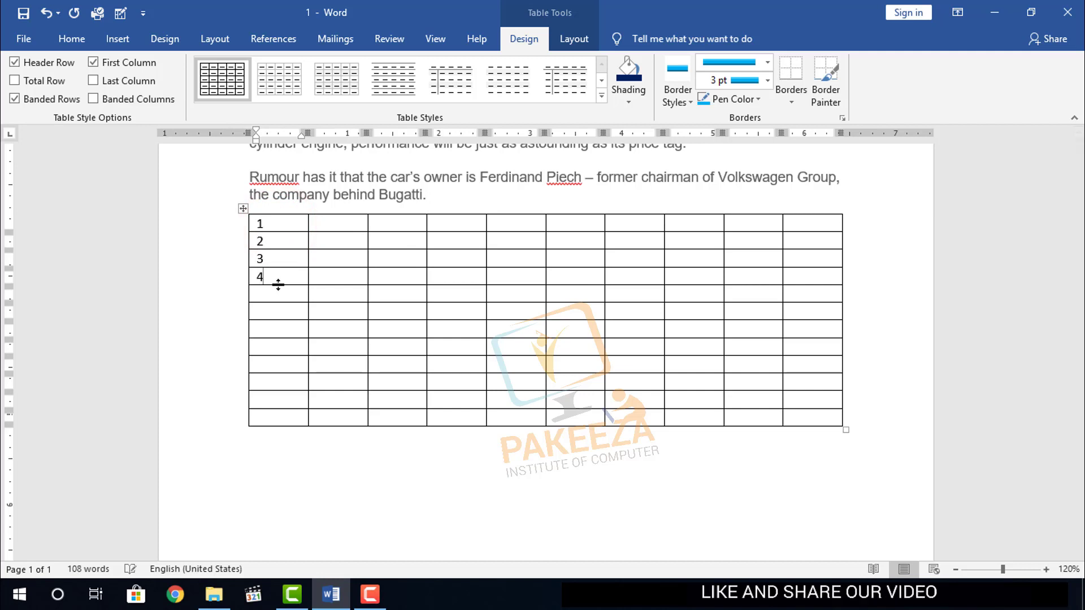
key(Down)
text(5)
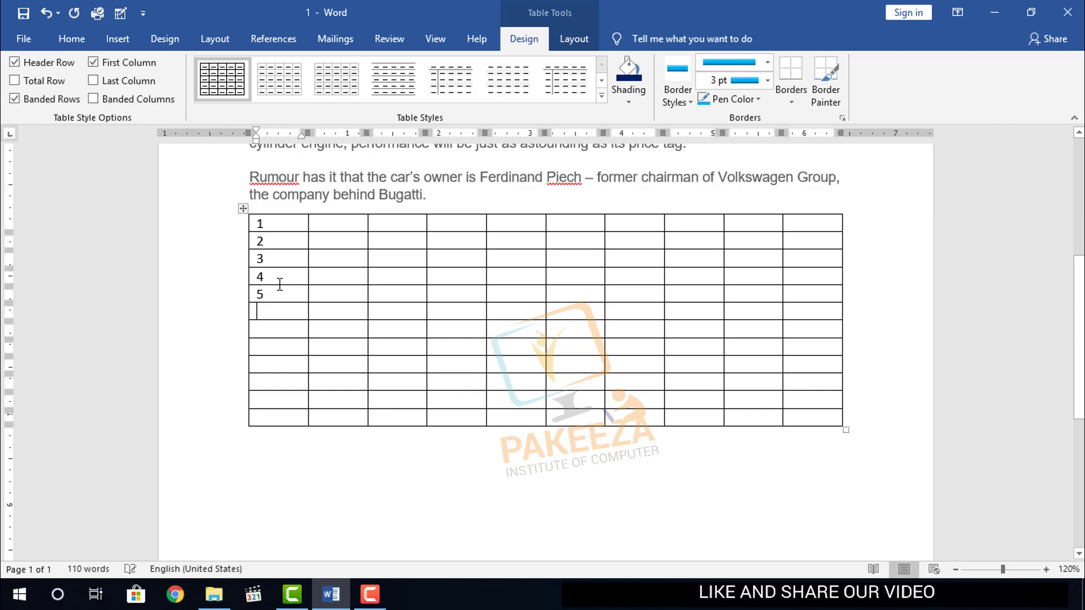
text(6)
text(8)
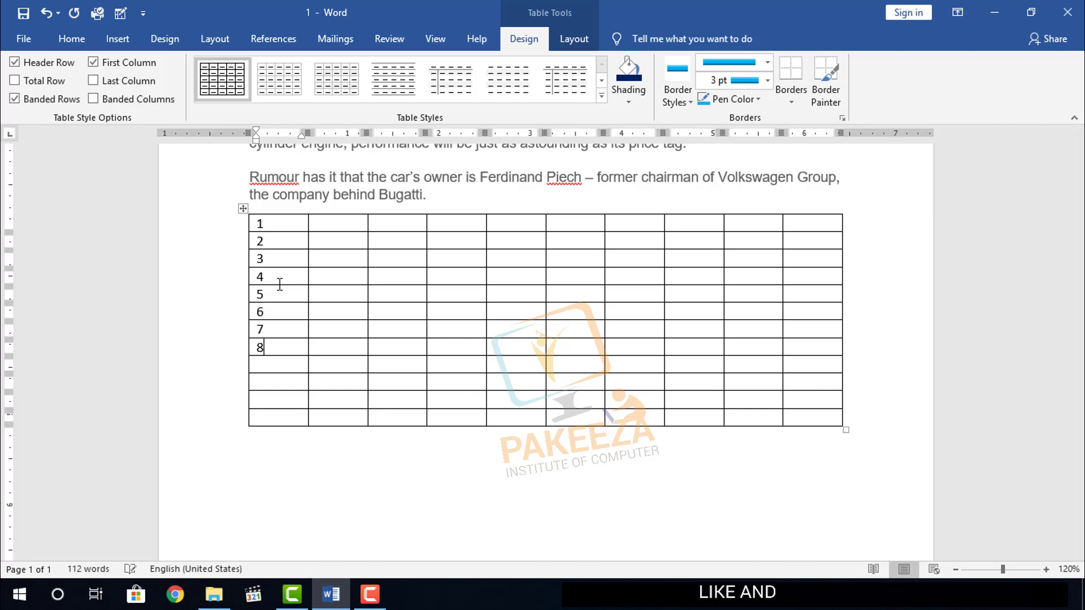
key(Down)
text(9)
key(Down)
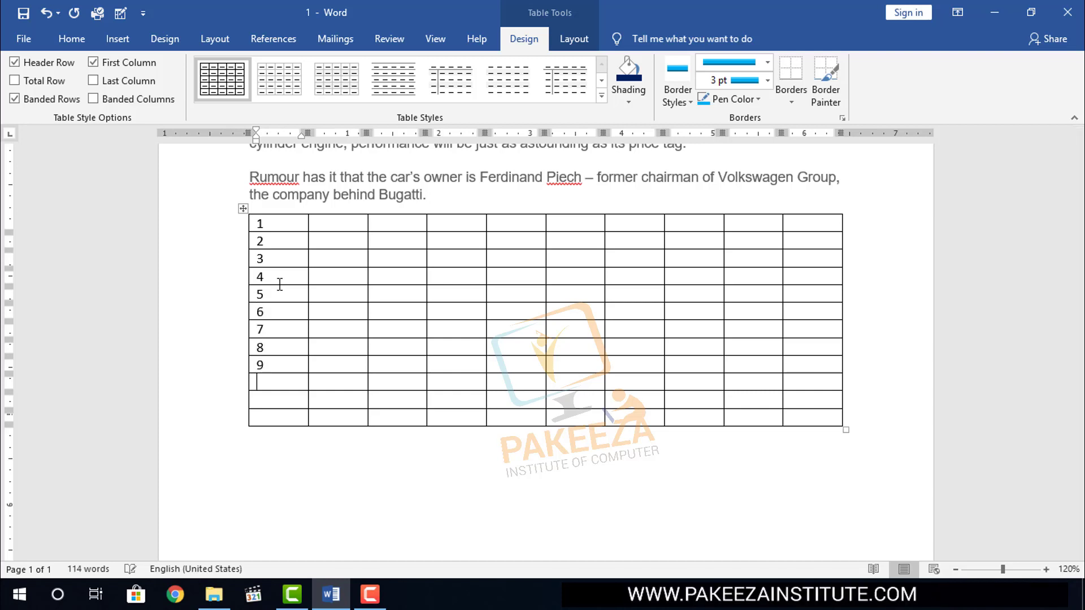
text(10)
key(Down)
text(11)
key(Down)
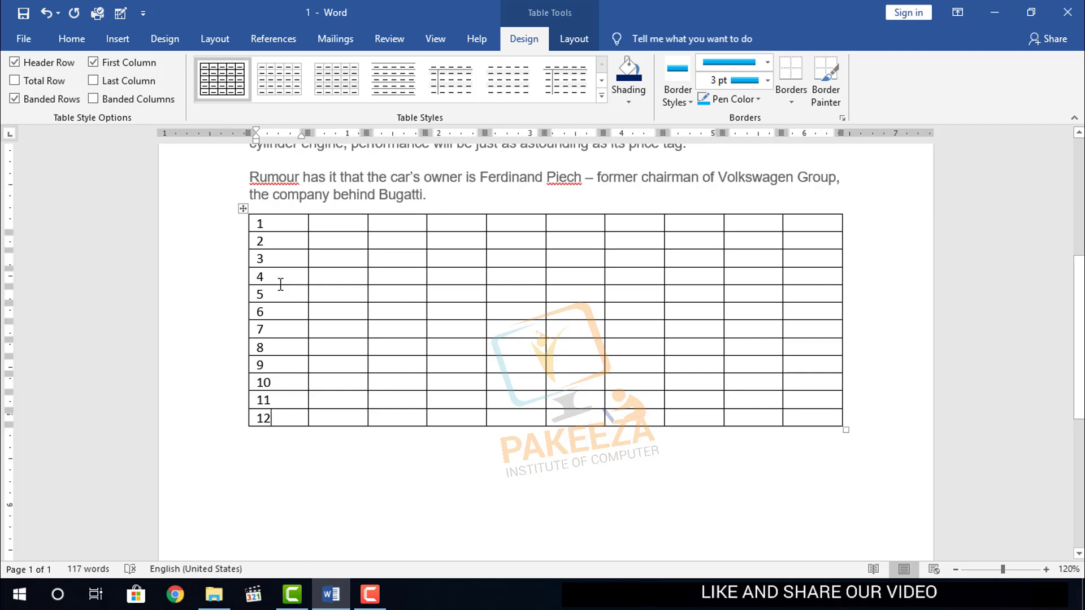
click(242, 210)
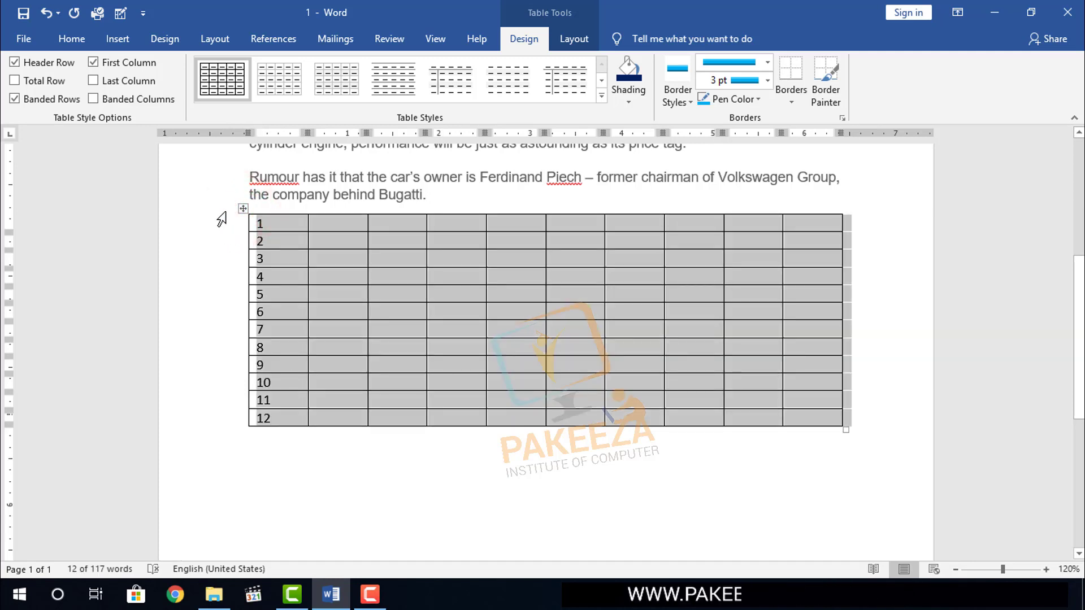
key(ctrl+z)
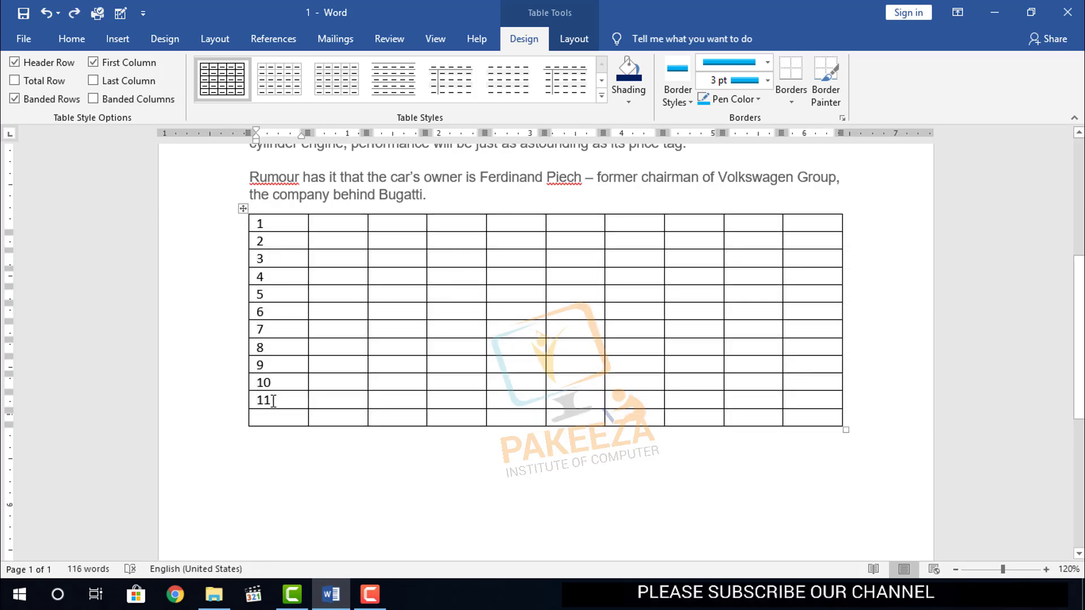
drag(273, 401, 260, 235)
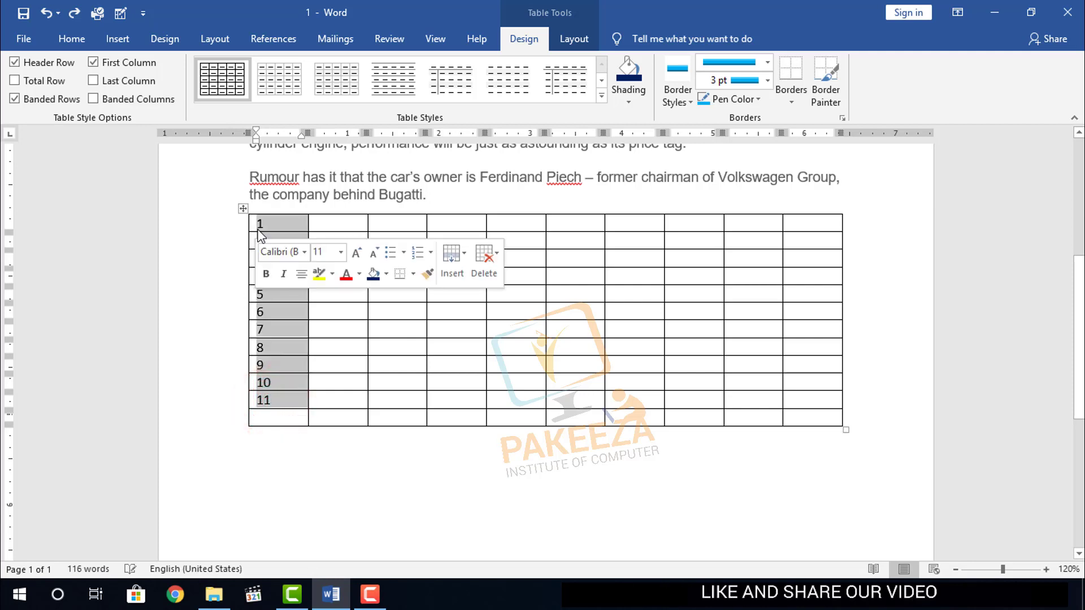
key(BackSpace)
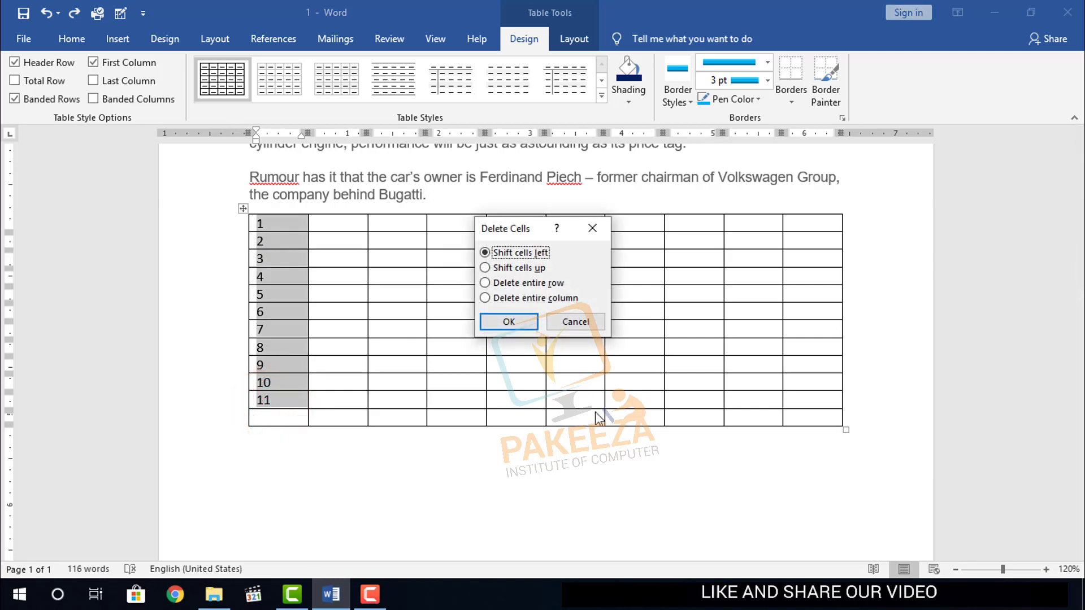
click(566, 315)
Enter "Pakeeza institute" in the second cell of the table's first row.
click(341, 223)
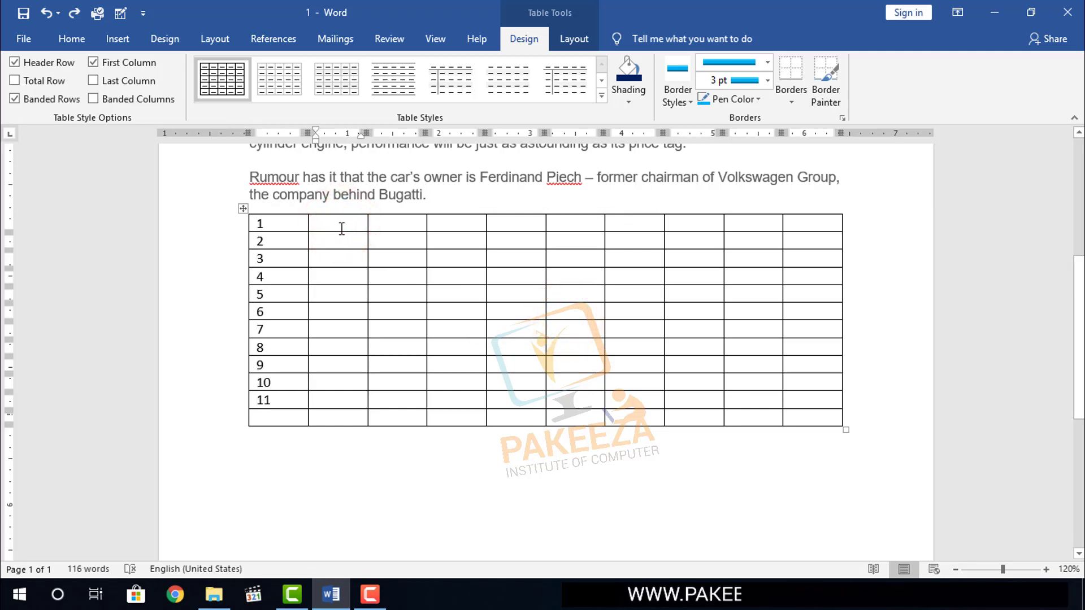
text(pakeeza)
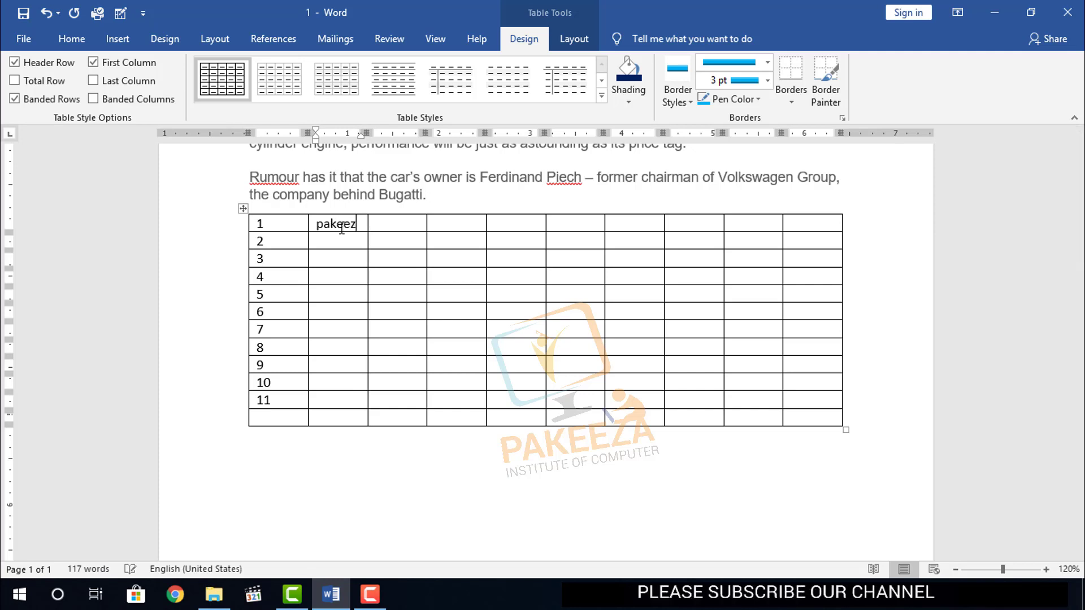
text(i)
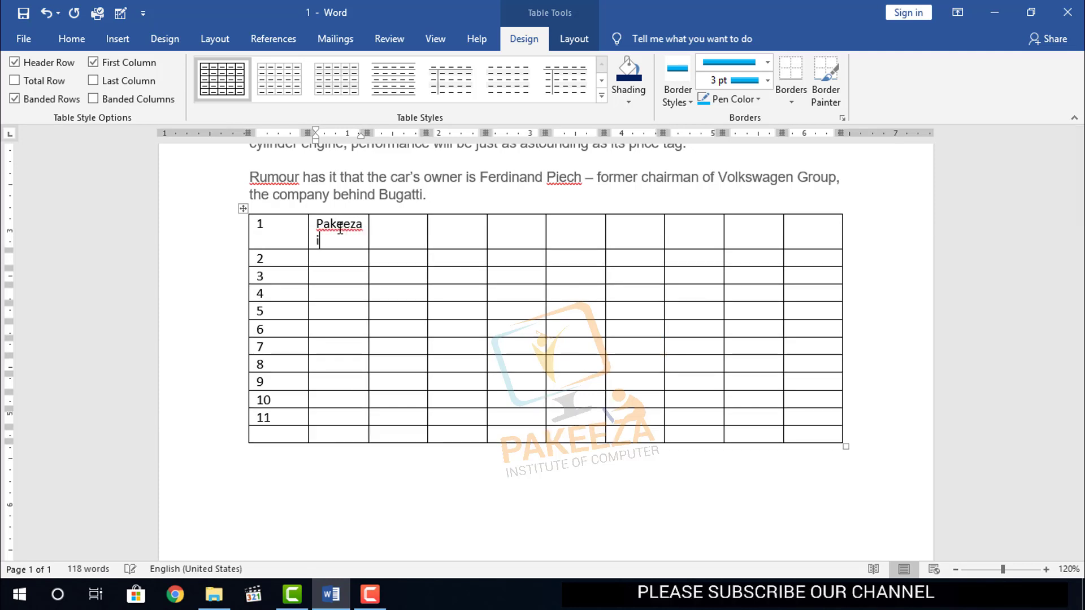
text(nstitute)
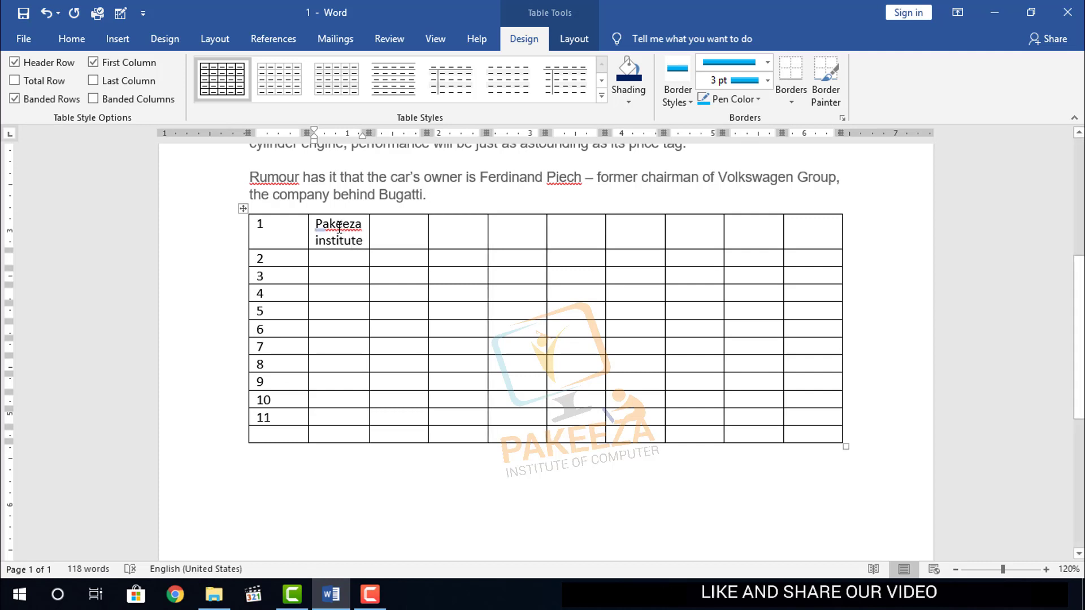
mouse_move(328, 236)
triple_click(328, 228)
key(Right)
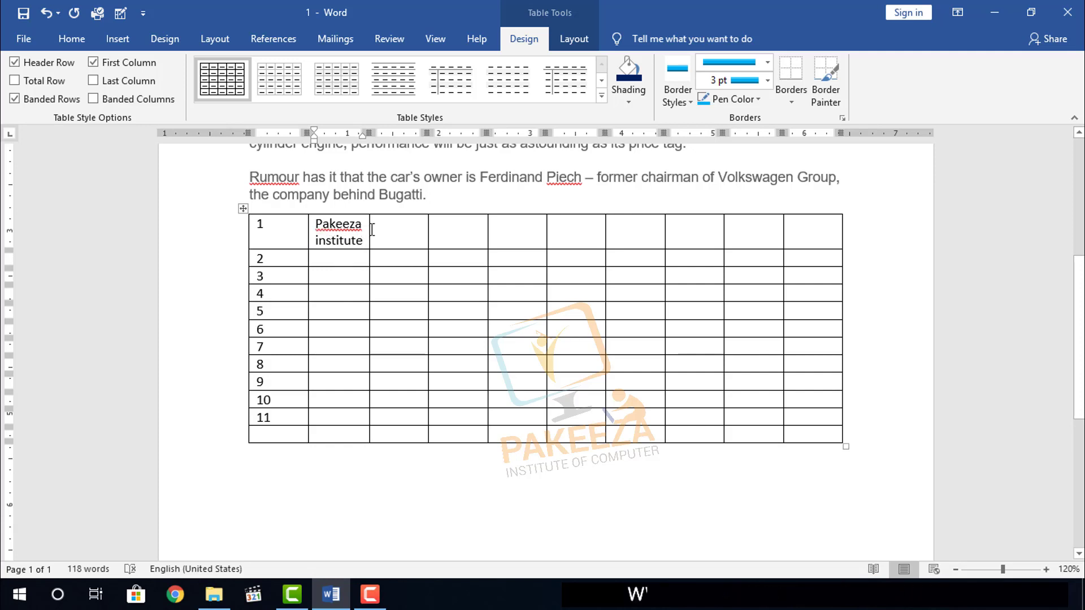
Widen the second column until "Pakeeza institute" fits on one line, and narrow it again so that the text wraps.
drag(370, 229, 455, 238)
click(414, 233)
click(411, 234)
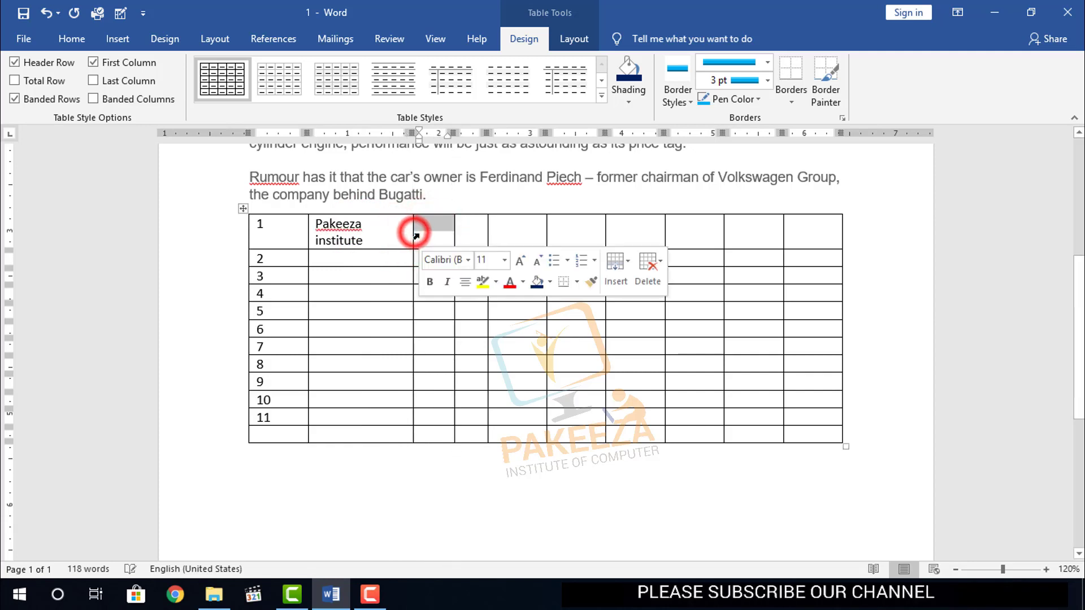
drag(412, 234, 431, 234)
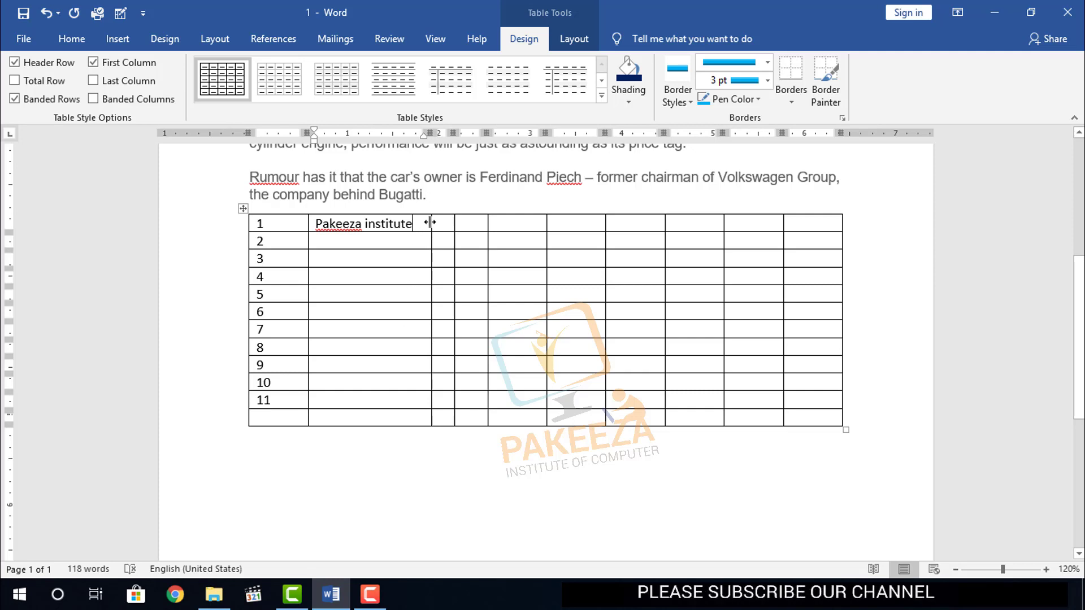
drag(430, 222, 408, 224)
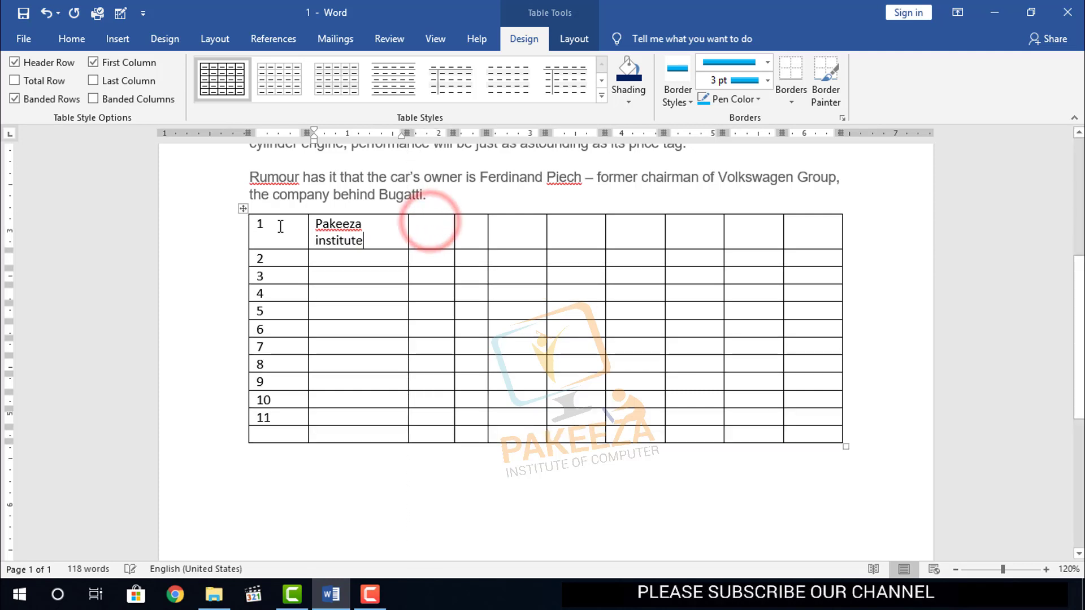
Delete the numbered table and insert a new one with 10 columns and 12 rows that autofits to its contents.
click(245, 209)
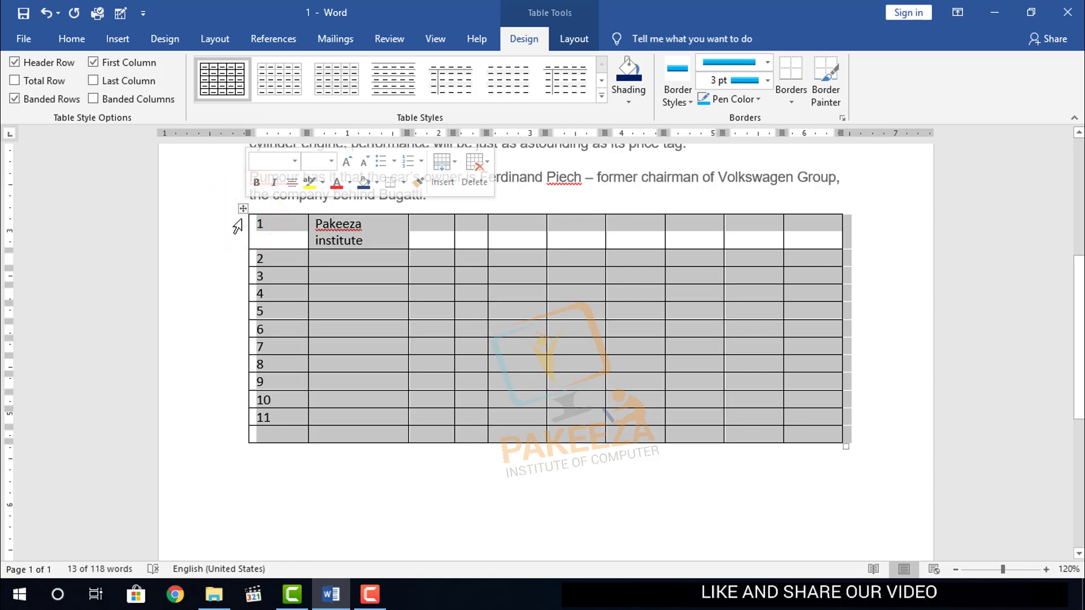
key(BackSpace)
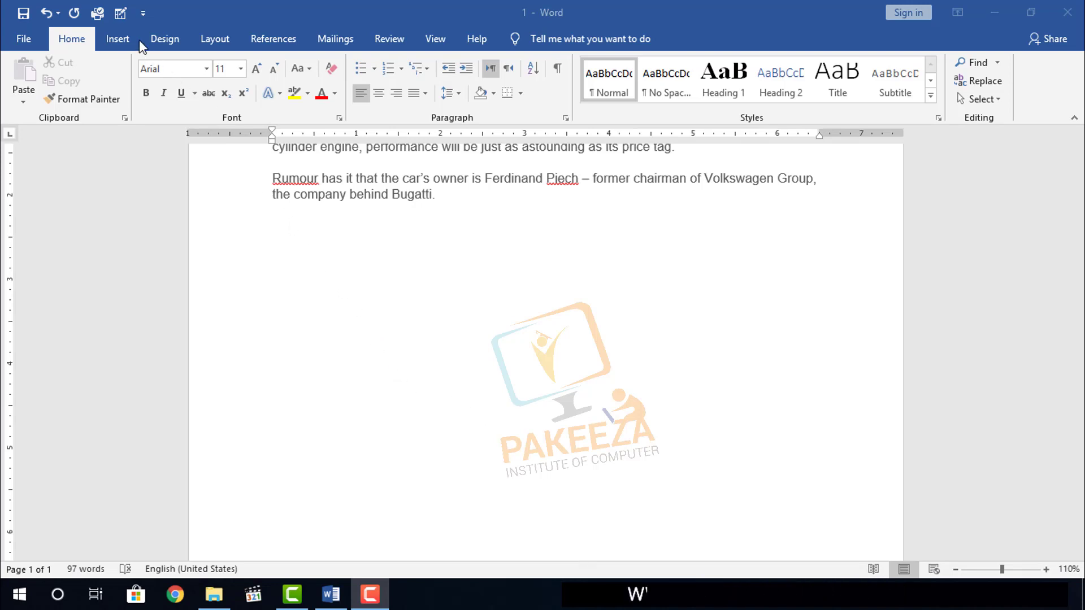
click(112, 39)
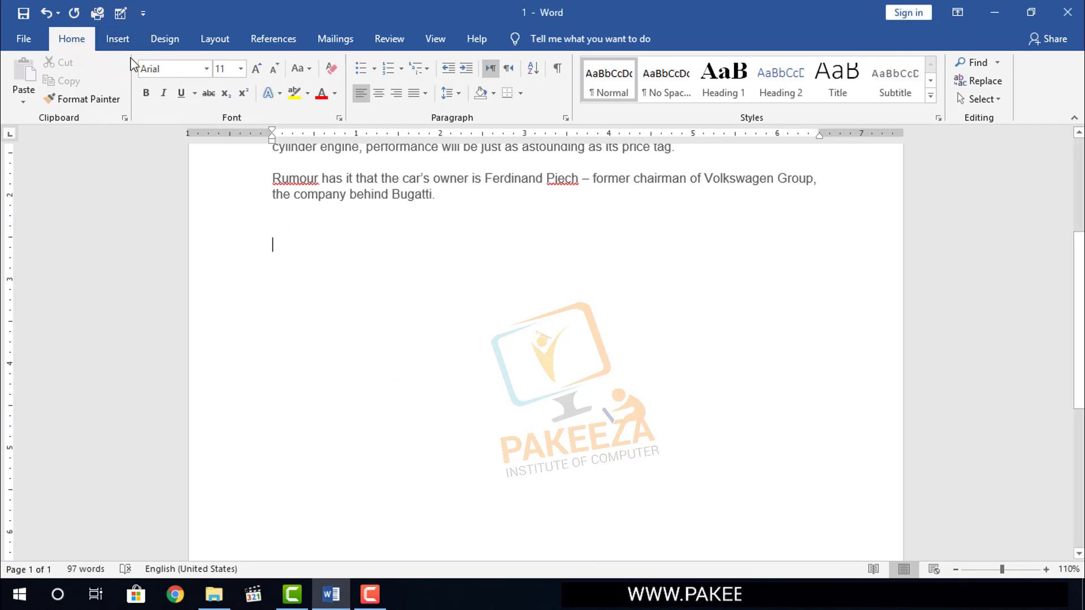
click(118, 38)
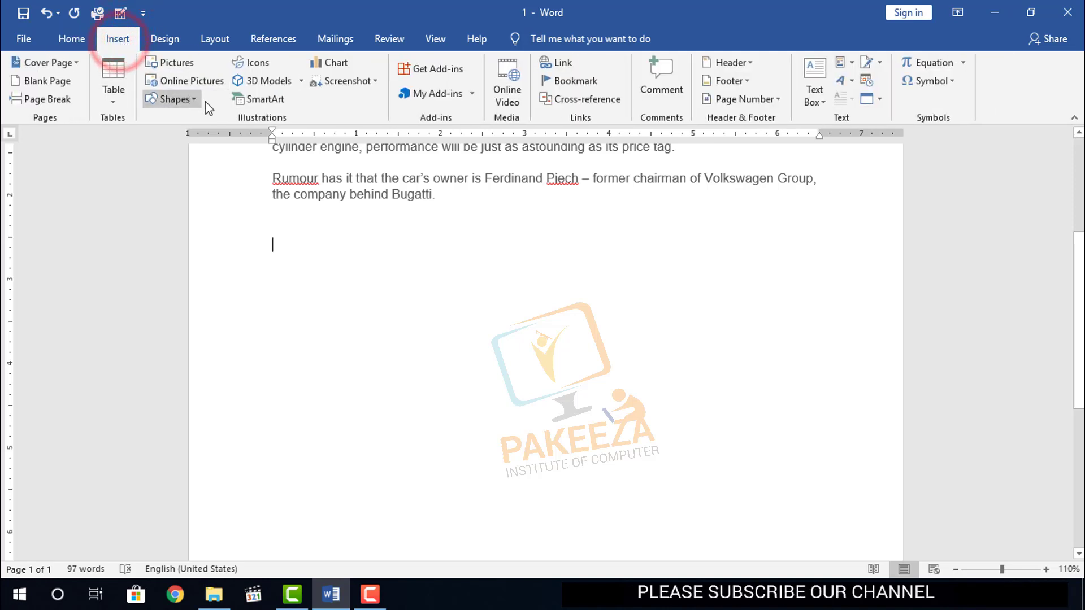
click(113, 97)
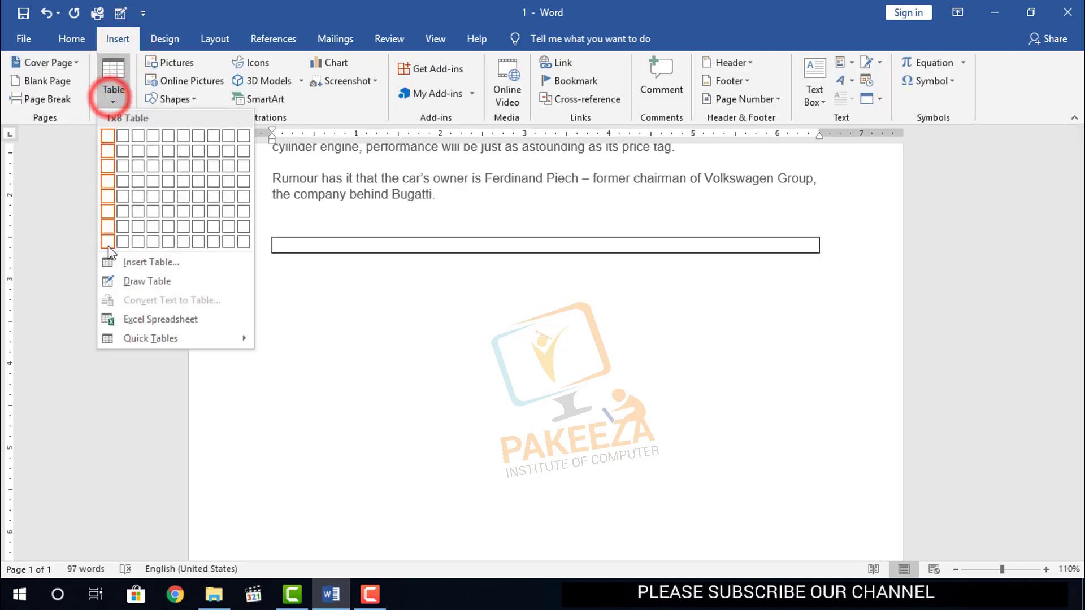
click(136, 263)
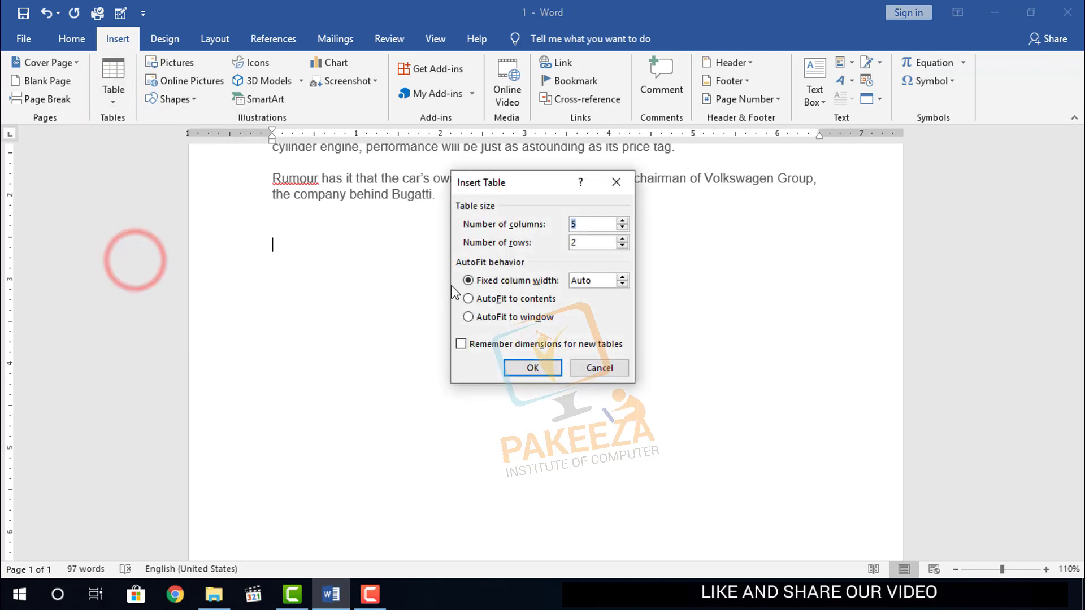
drag(538, 182, 529, 227)
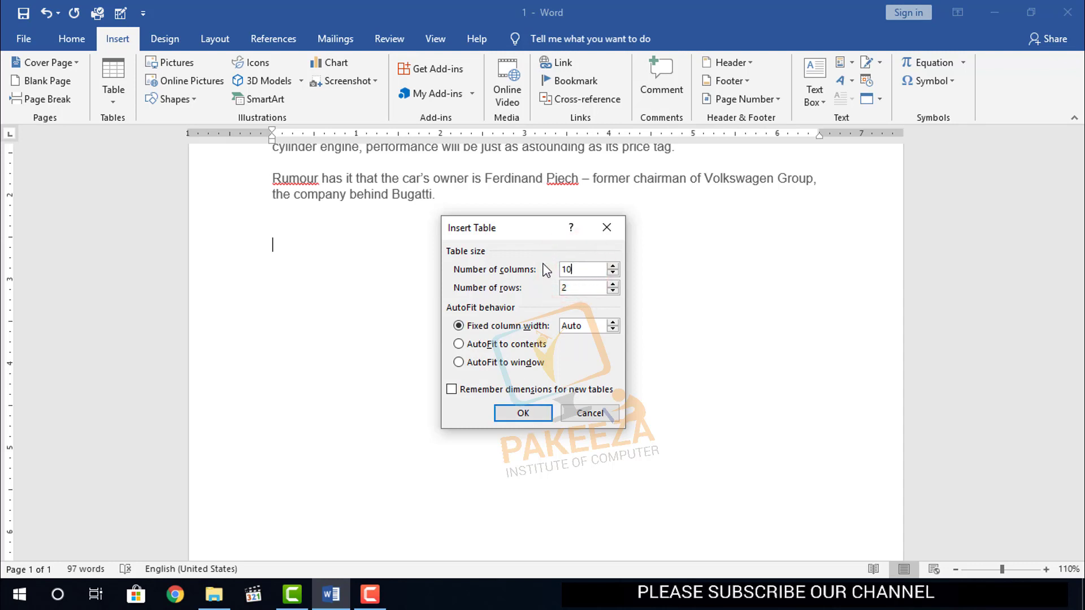
key(Tab)
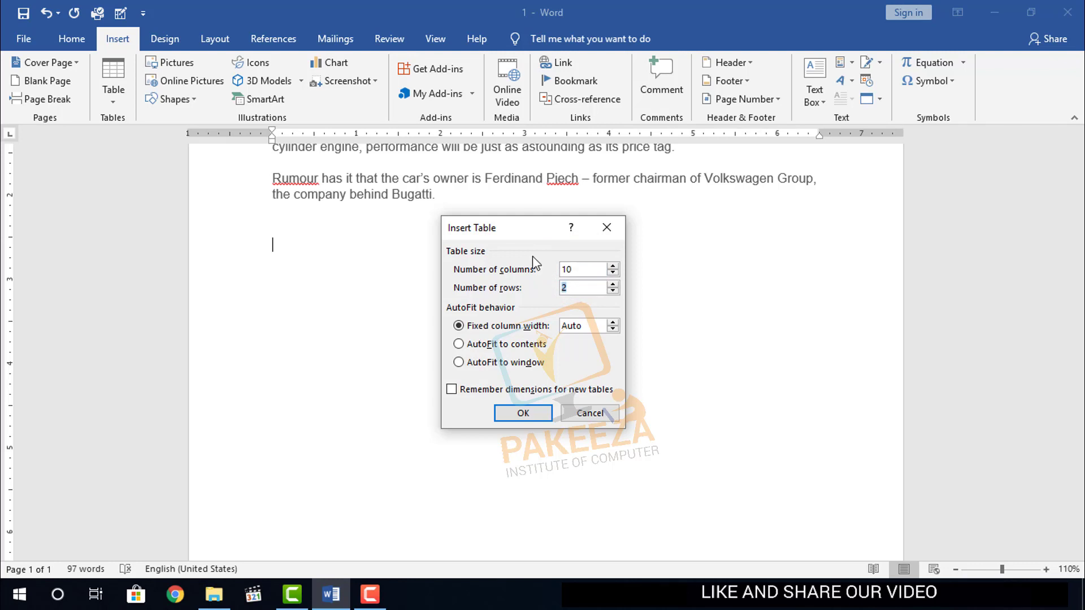
text(12)
click(459, 345)
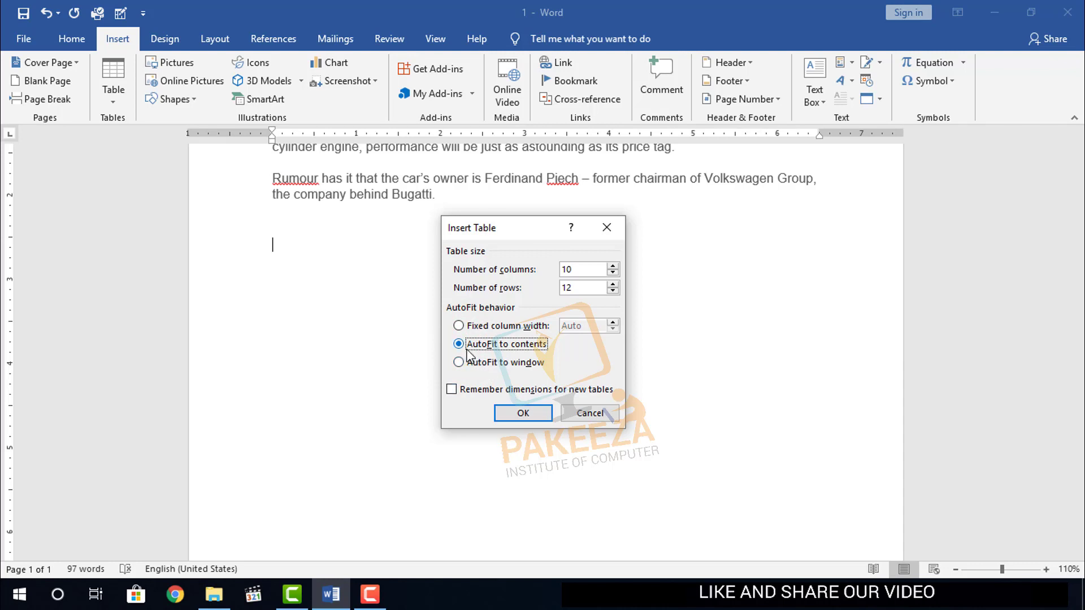
click(537, 413)
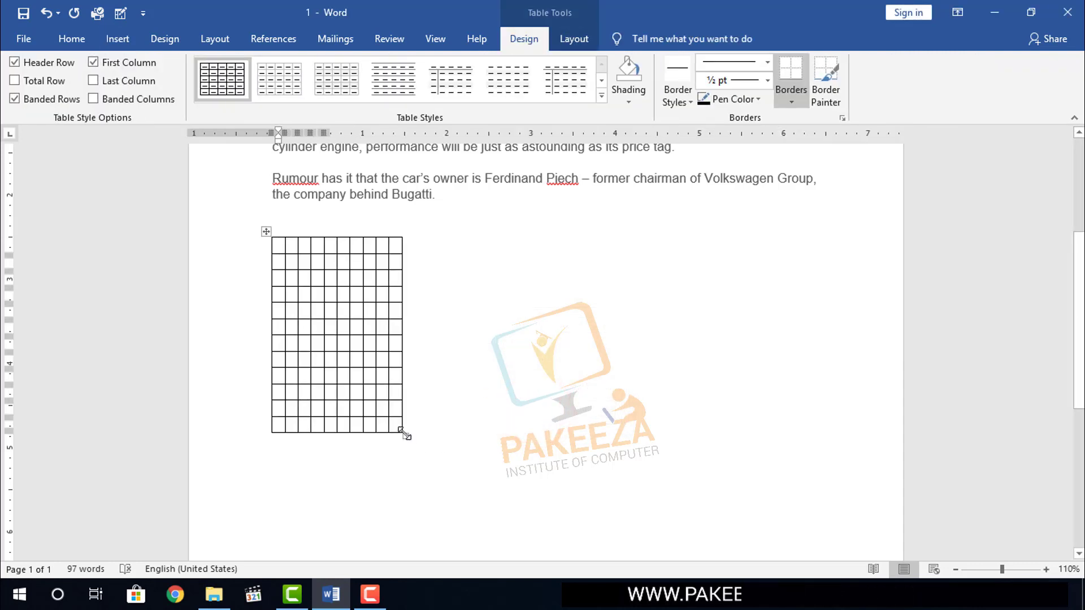
Enter "pakeezainstitute" in the first cell of the new table.
click(280, 244)
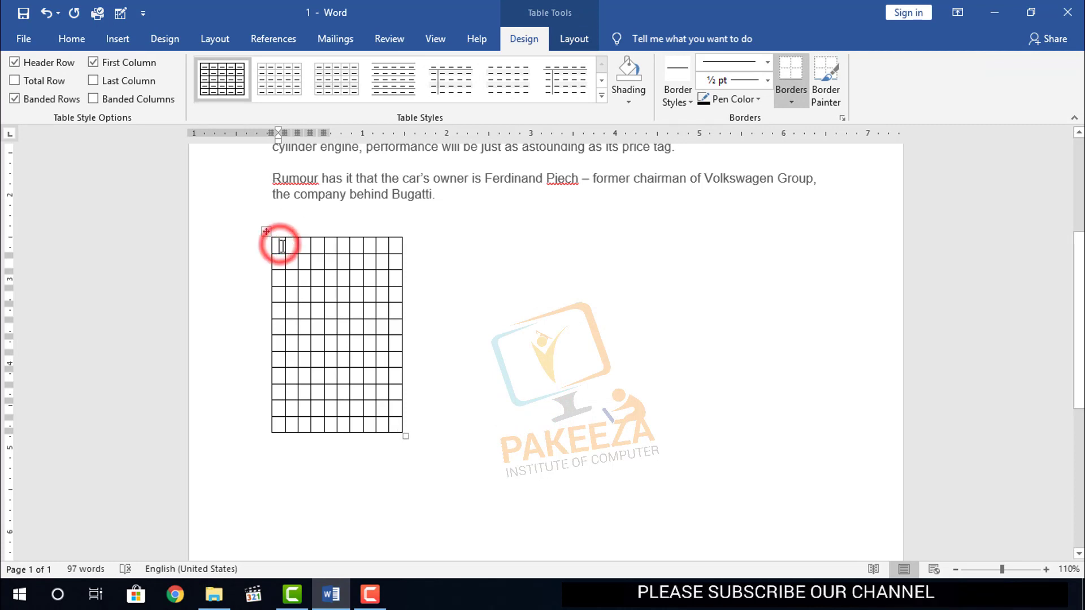
text(p)
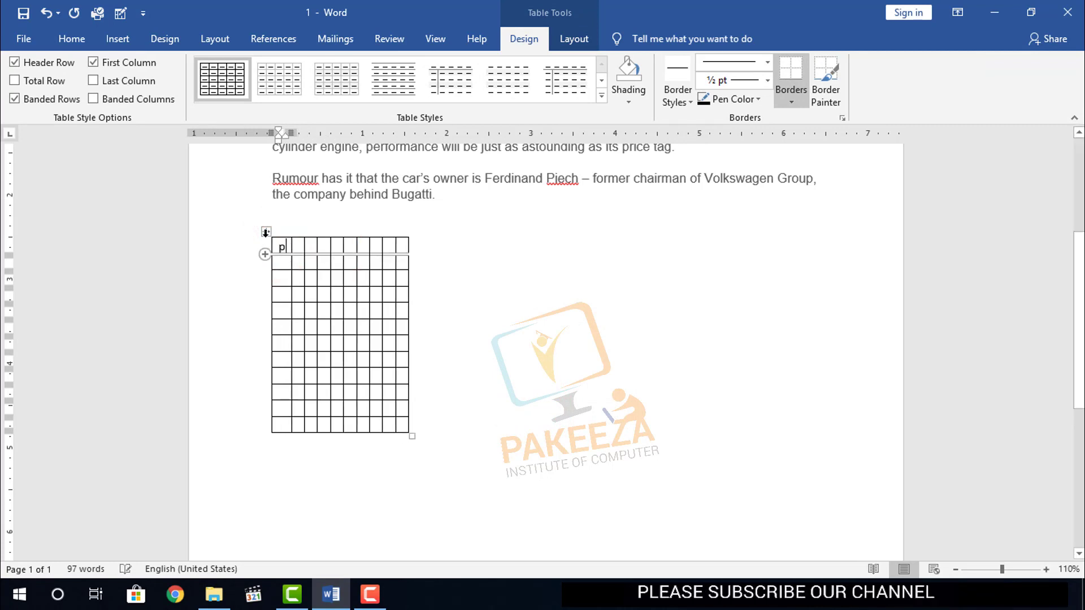
text(ak)
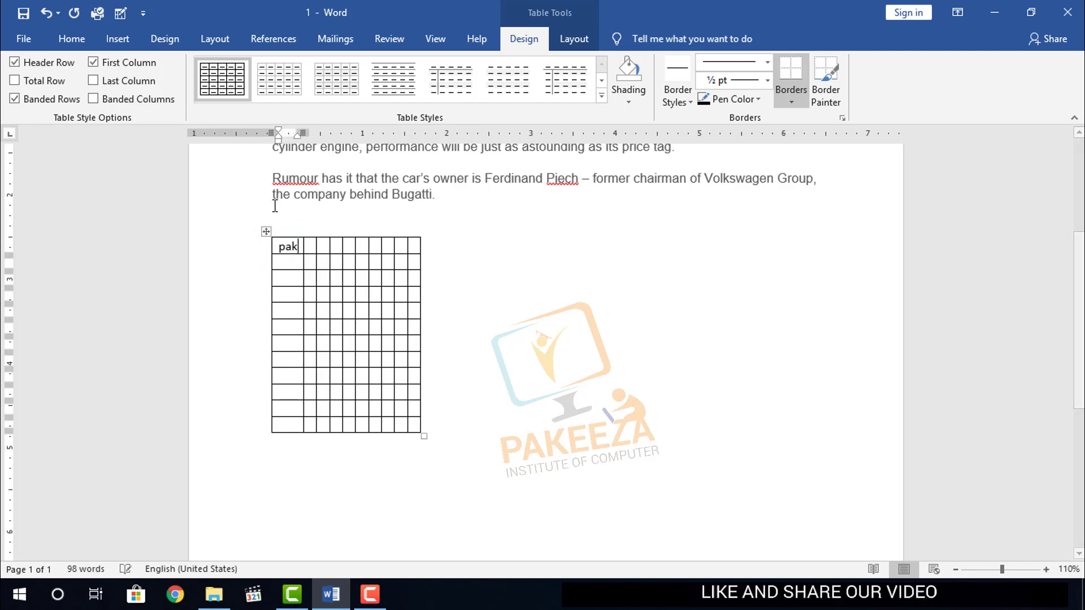
text(eeza)
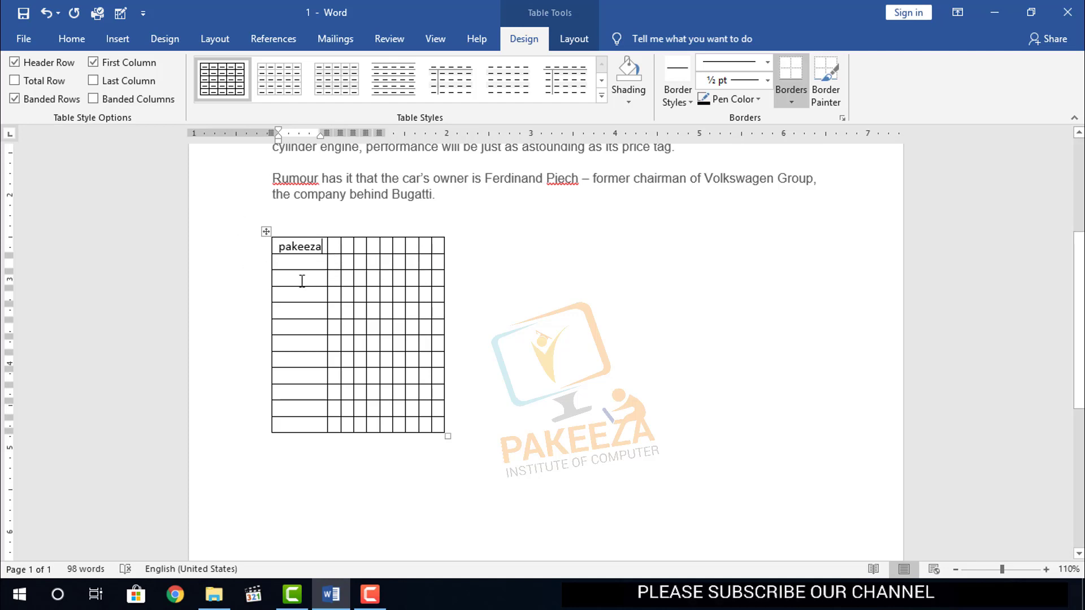
text(inst)
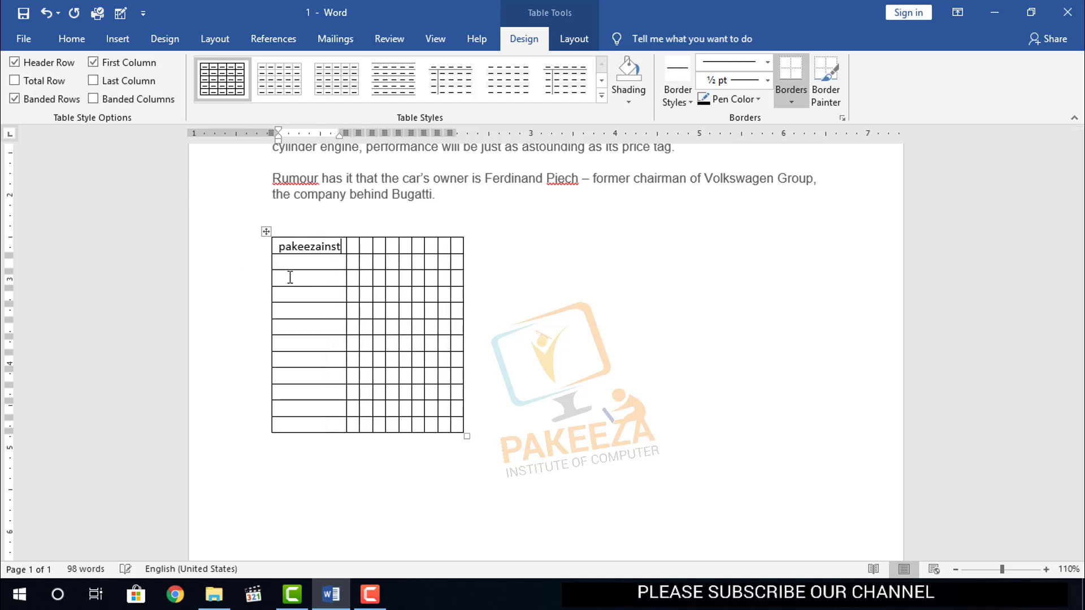
text(itute)
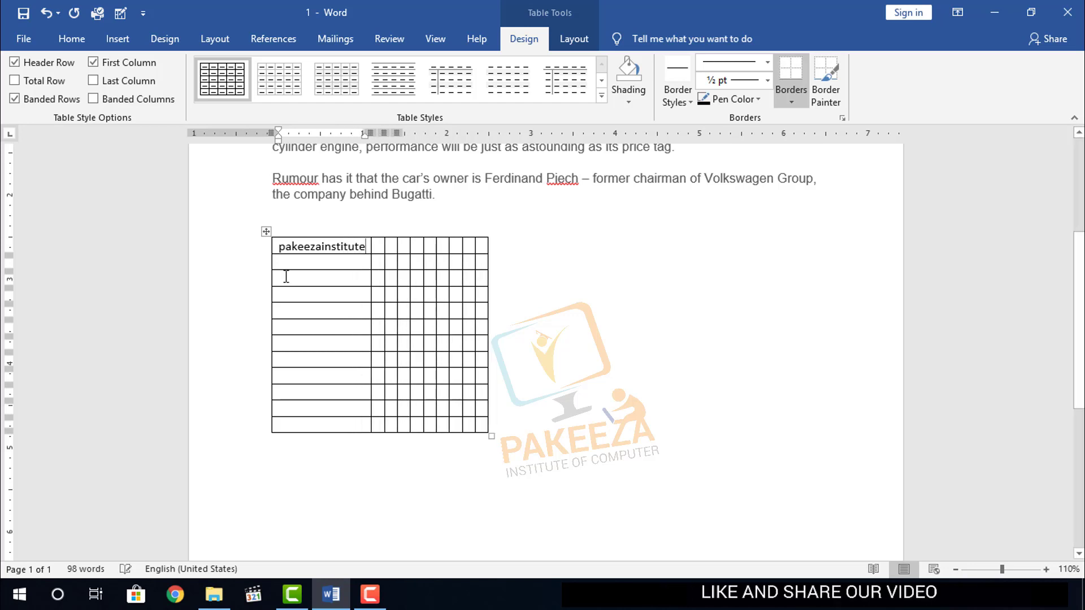
Enter a person's first name in the second cell of the table's second row.
click(379, 261)
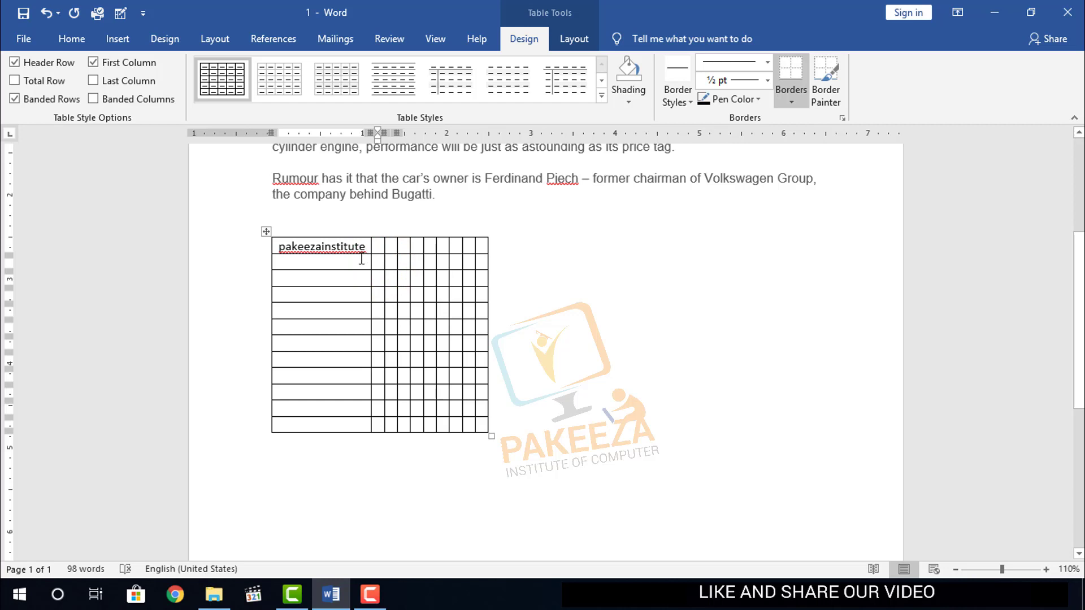
text(abri)
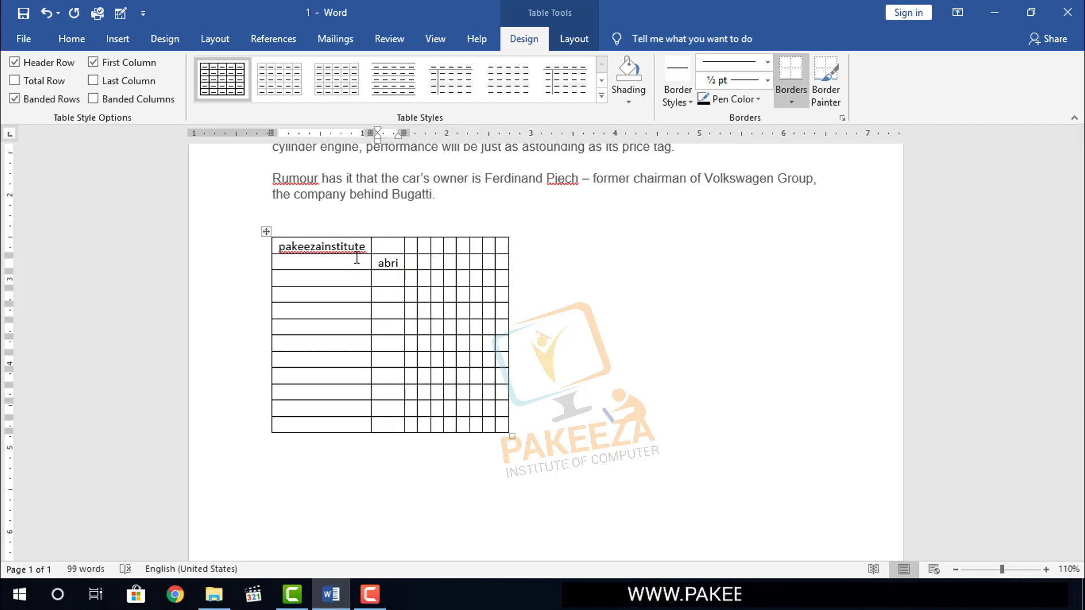
text(sh)
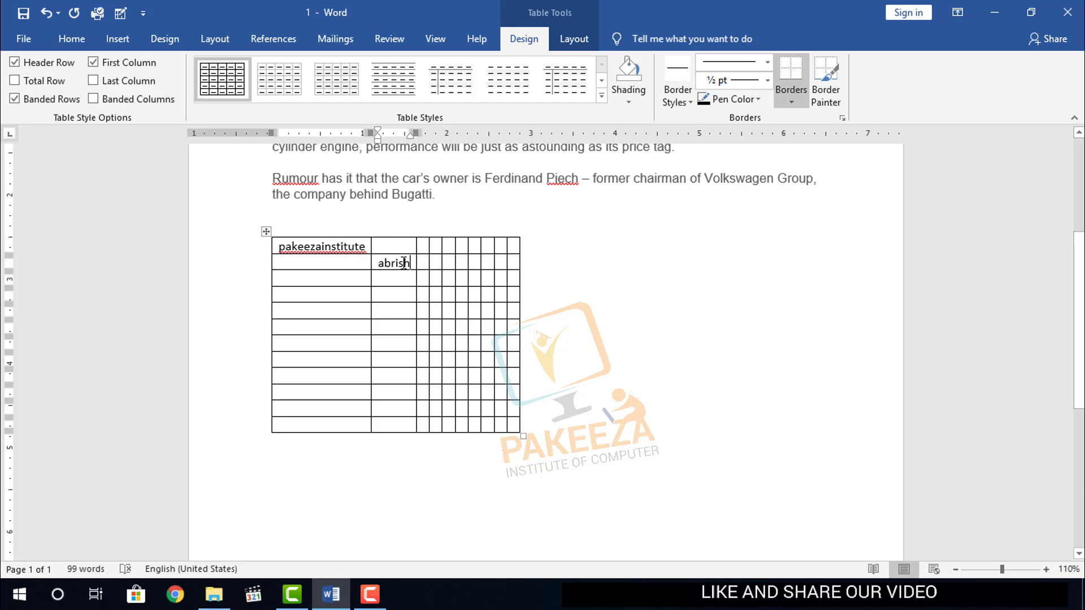
Delete the content-fitted table and insert a new one with 5 columns and 8 rows that autofits to the window.
click(265, 231)
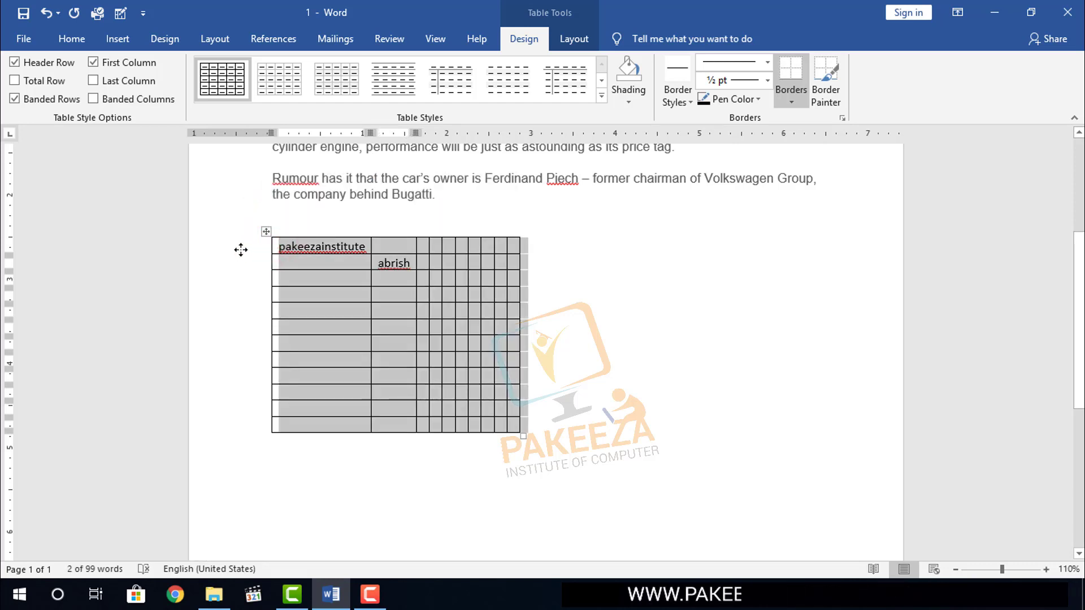
key(BackSpace)
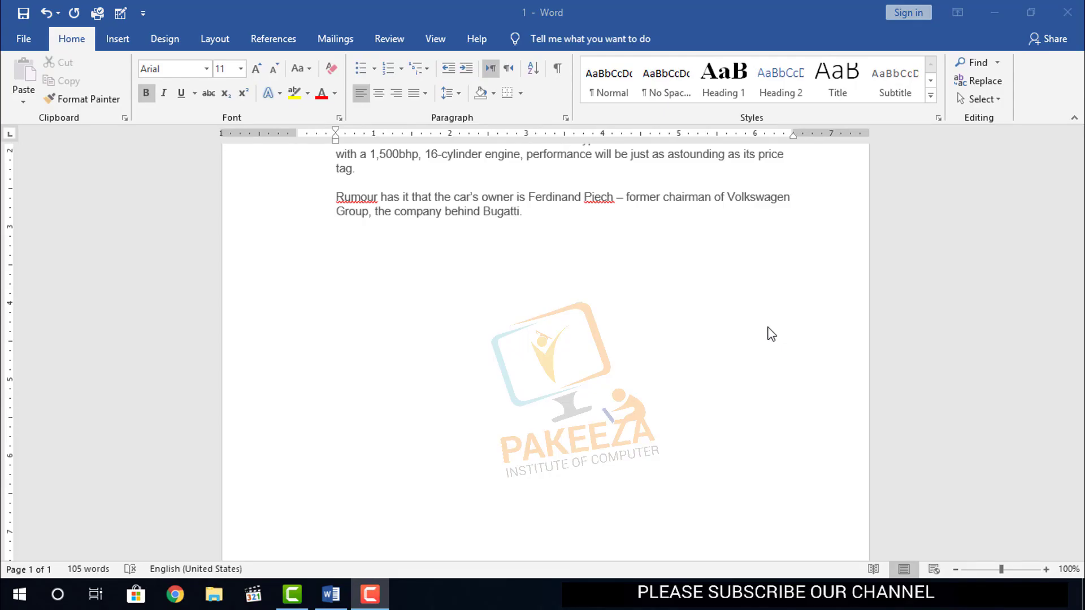
click(113, 39)
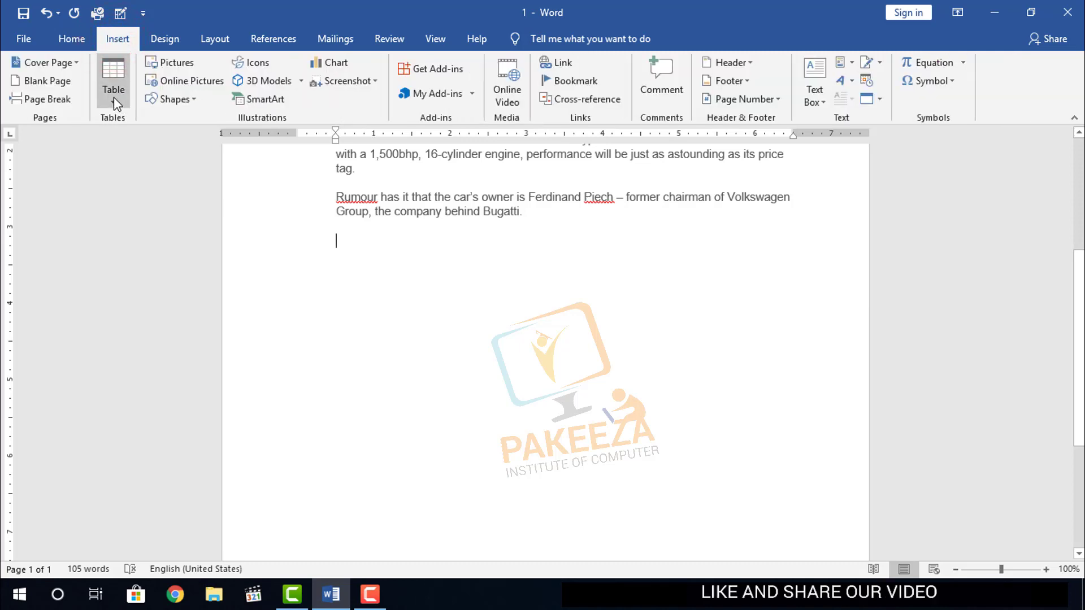
click(113, 97)
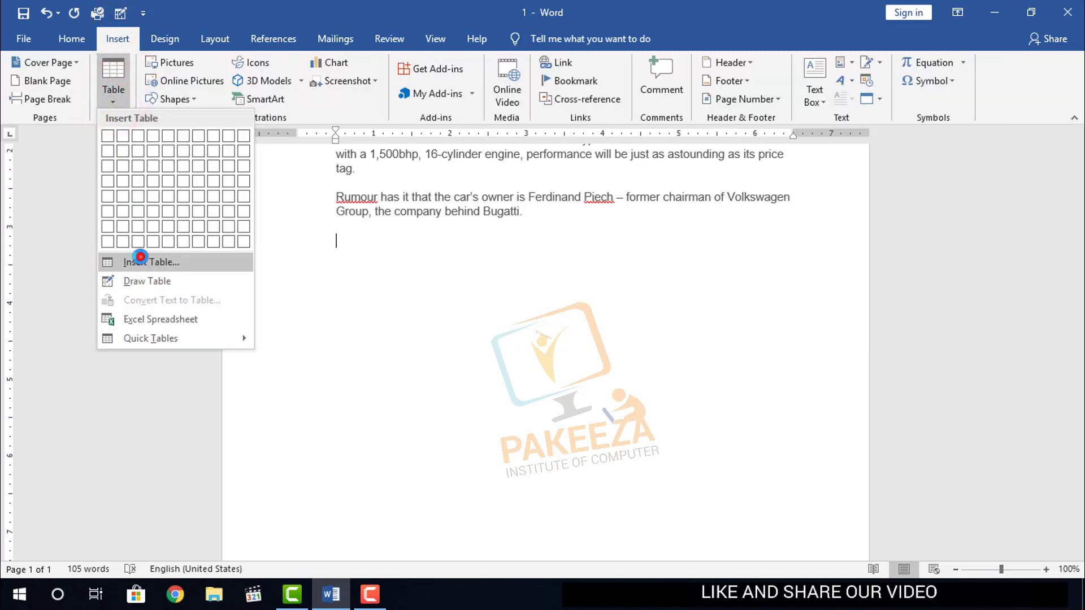
click(140, 262)
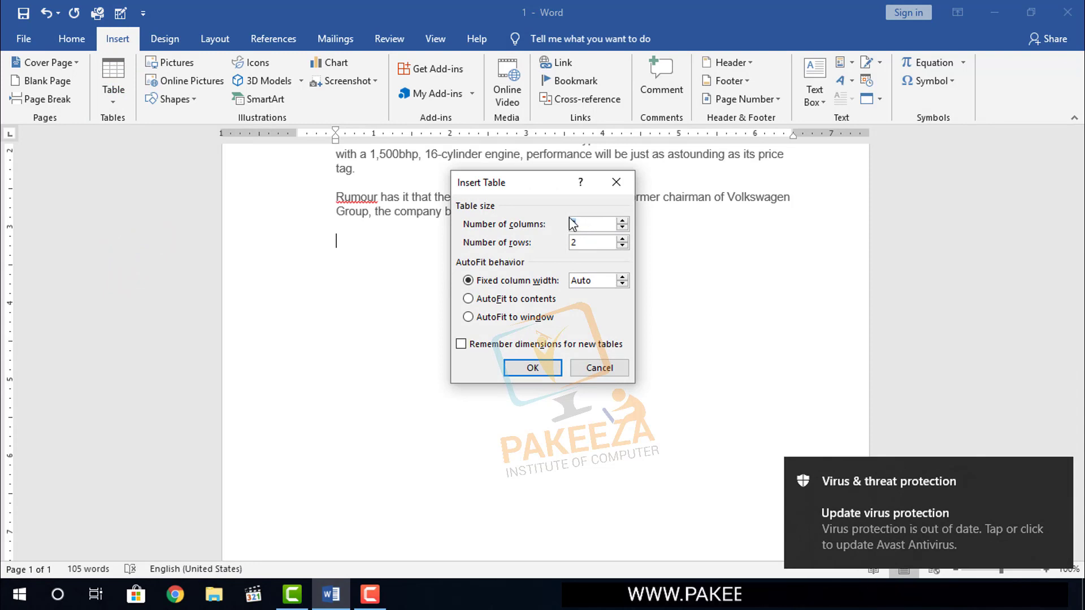
key(Tab)
text(8)
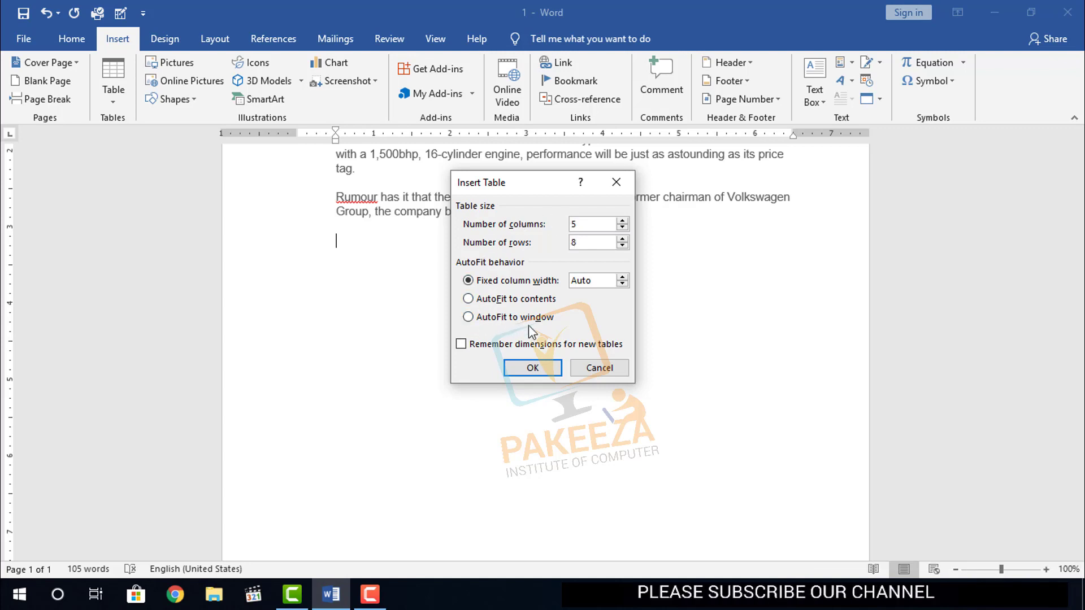
drag(497, 182, 564, 200)
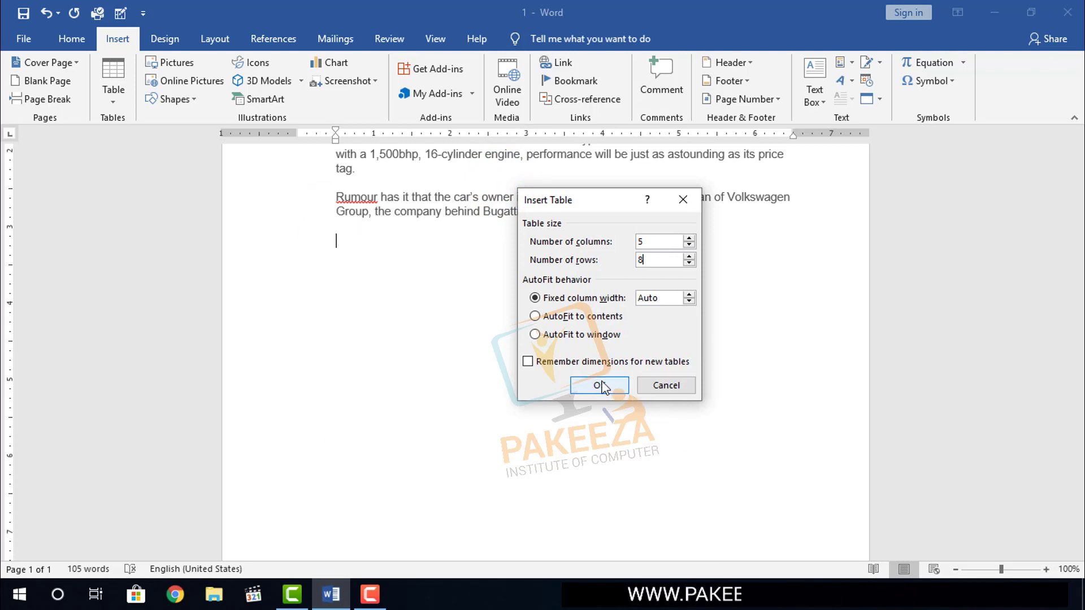
click(535, 334)
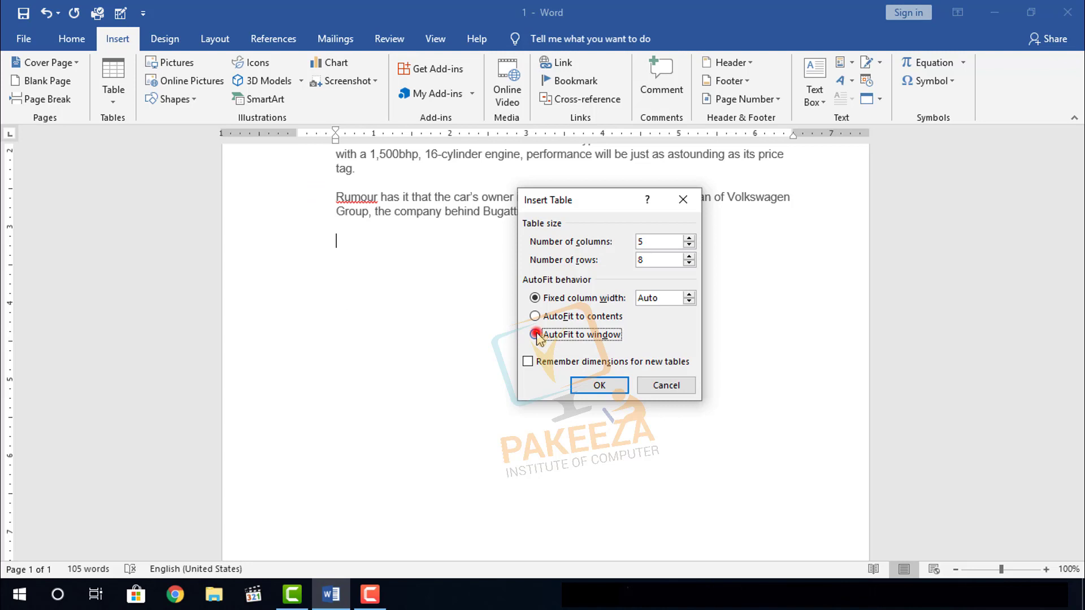
click(600, 385)
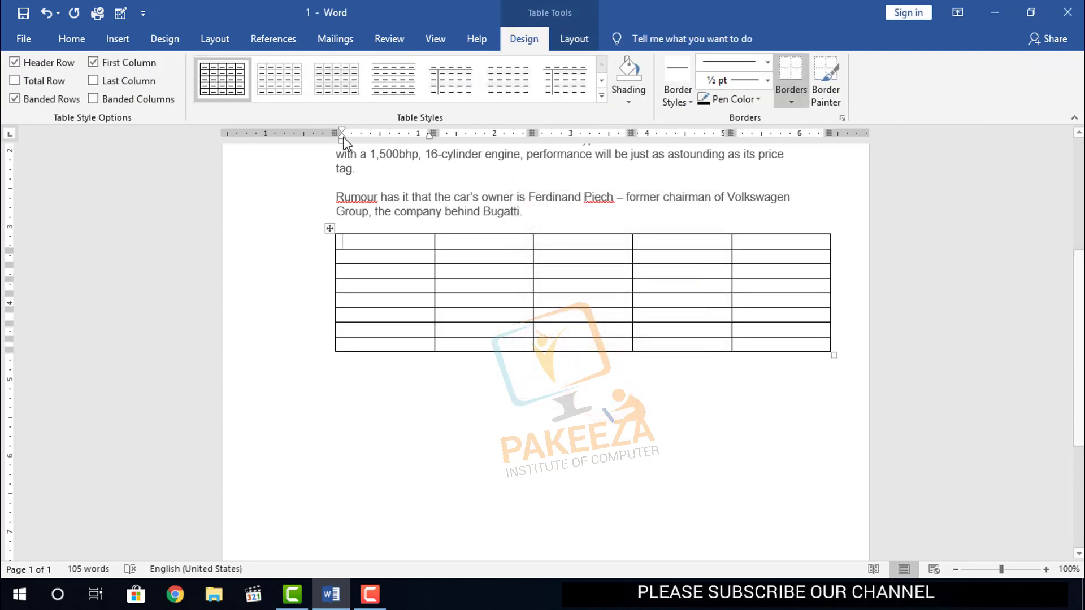
Move the first cell's left indent beyond the table's edge and shift the whole table about 0.6 inch toward the left page margin.
drag(342, 134, 287, 138)
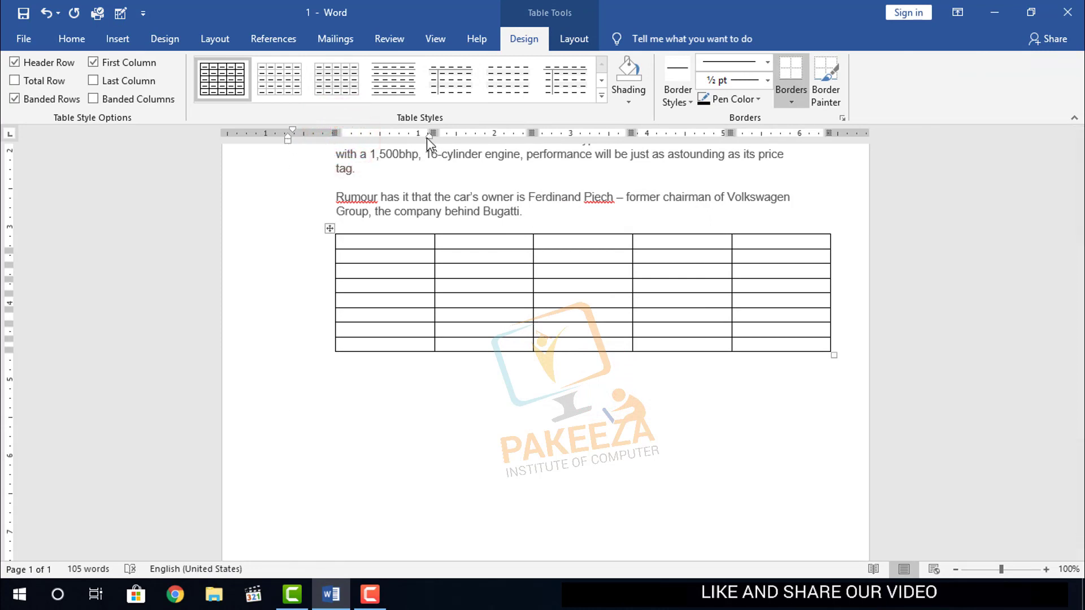
drag(426, 137, 387, 141)
mouse_move(324, 145)
mouse_down()
mouse_move(338, 135)
mouse_move(289, 132)
mouse_up()
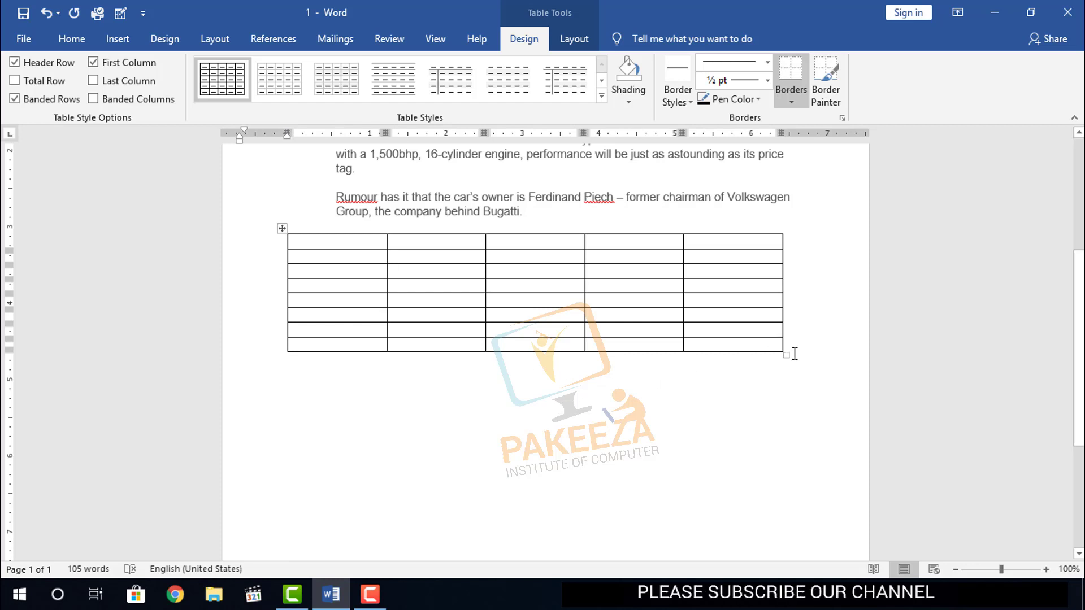
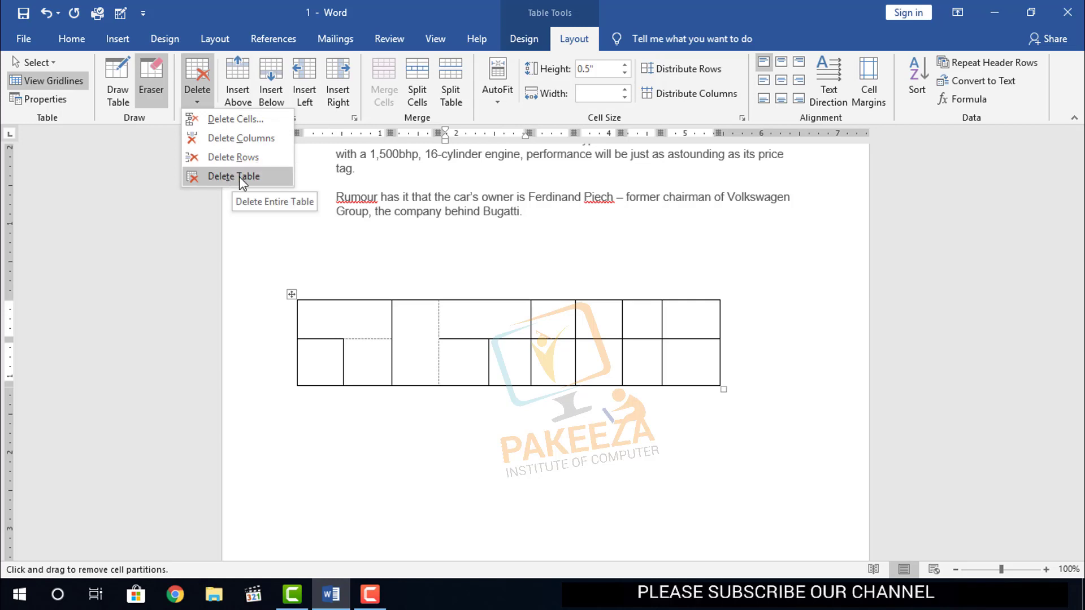
Delete the partly erased table and draw a new table outline about 2.9 by 1.44 inches below the last paragraph.
click(243, 178)
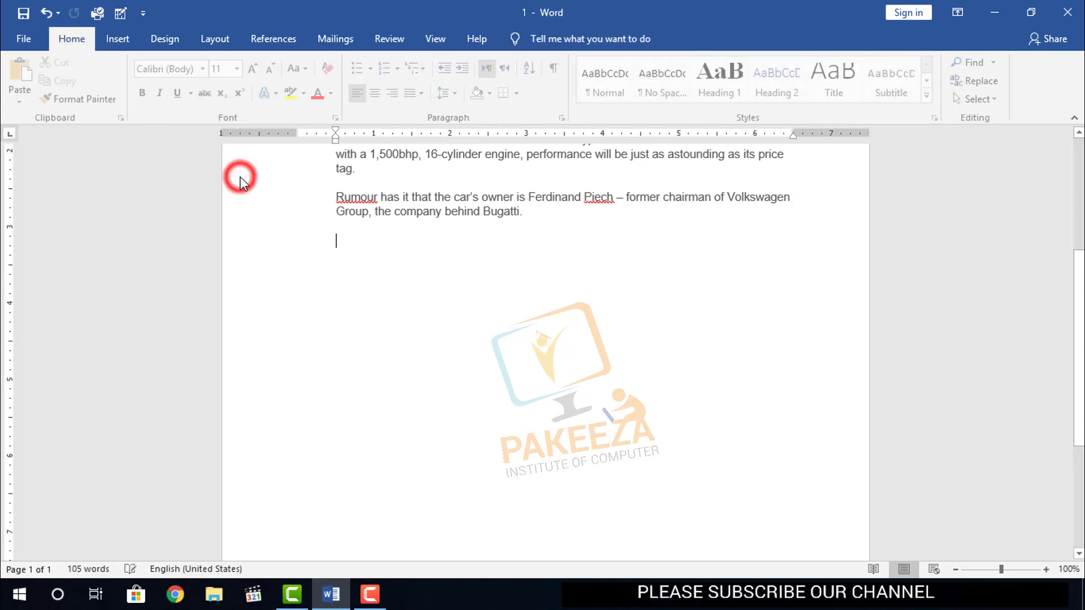
click(117, 39)
click(115, 97)
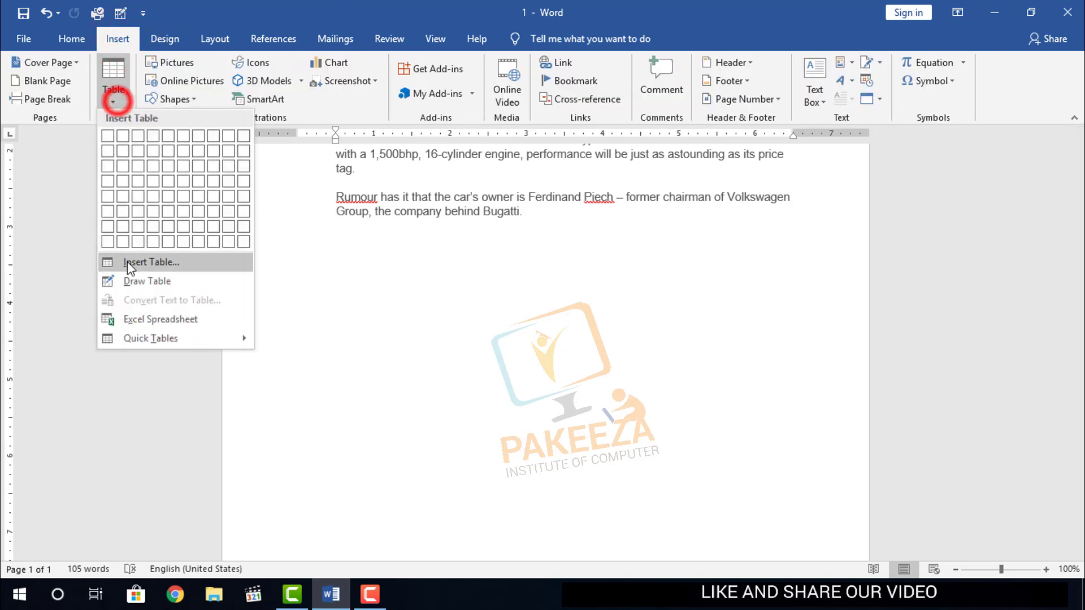
click(145, 280)
drag(346, 320, 532, 434)
Draw two full-height vertical borders inside the drawn table, making three columns with the first about 0.68 inch wide.
drag(456, 327, 457, 406)
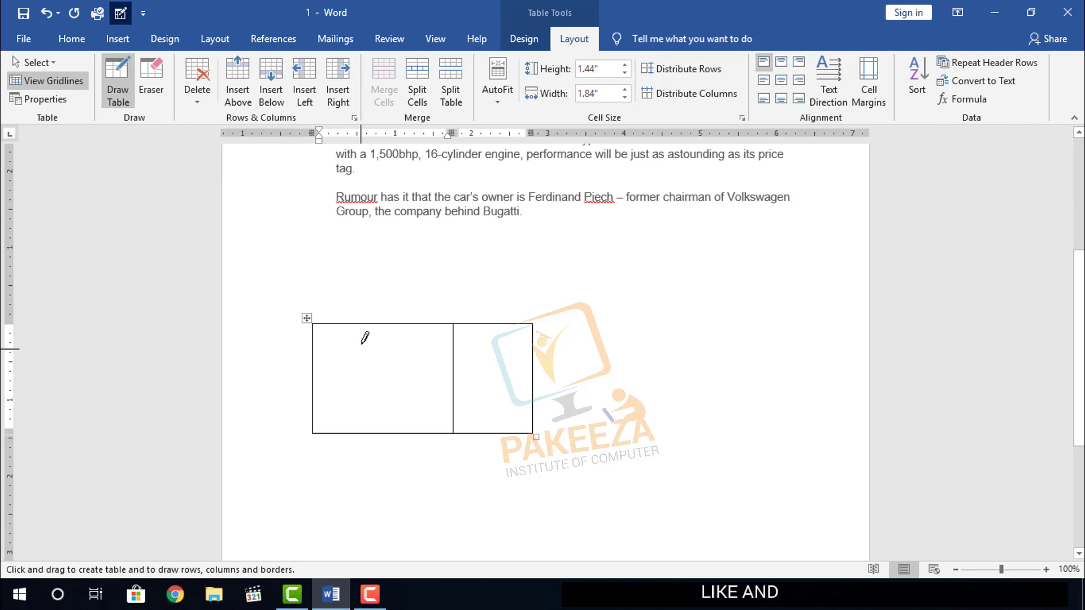
drag(365, 326, 366, 431)
click(342, 271)
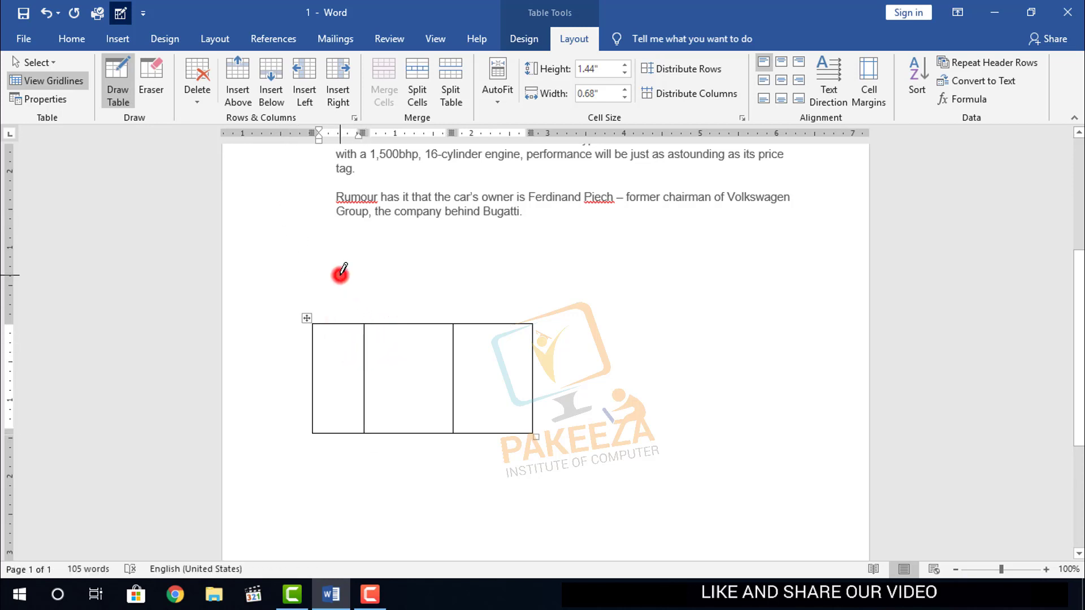
Delete the entire third column of the drawn table.
click(495, 373)
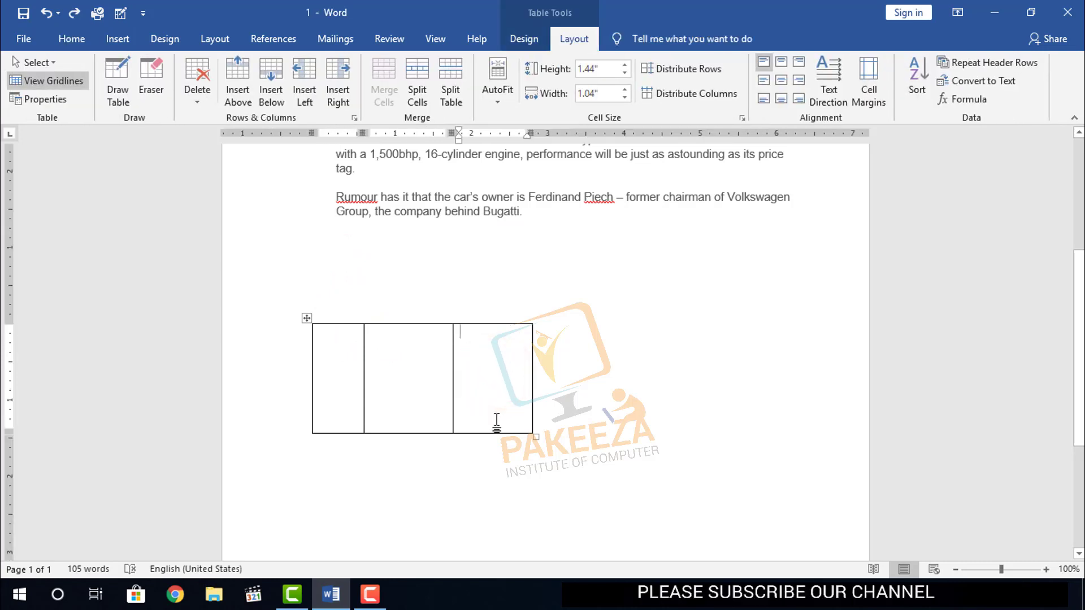
right_click(495, 375)
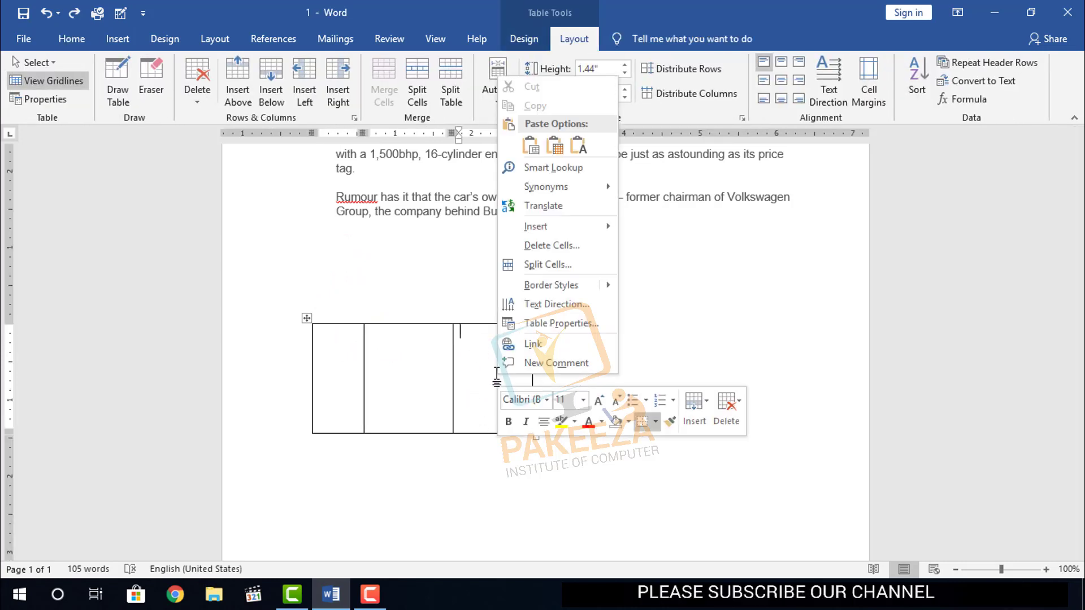
click(557, 245)
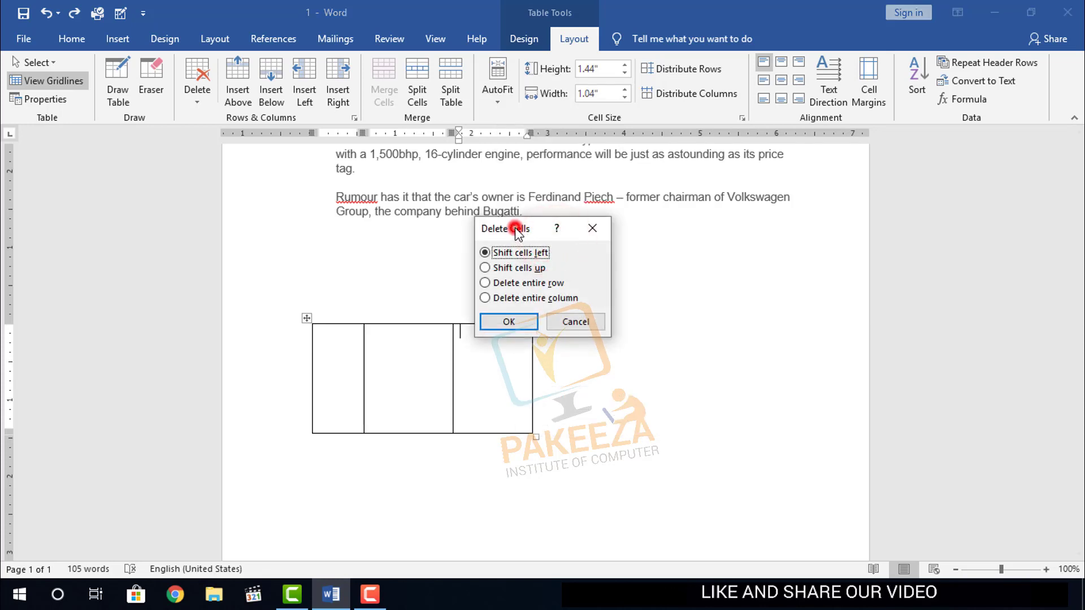
drag(517, 232, 586, 247)
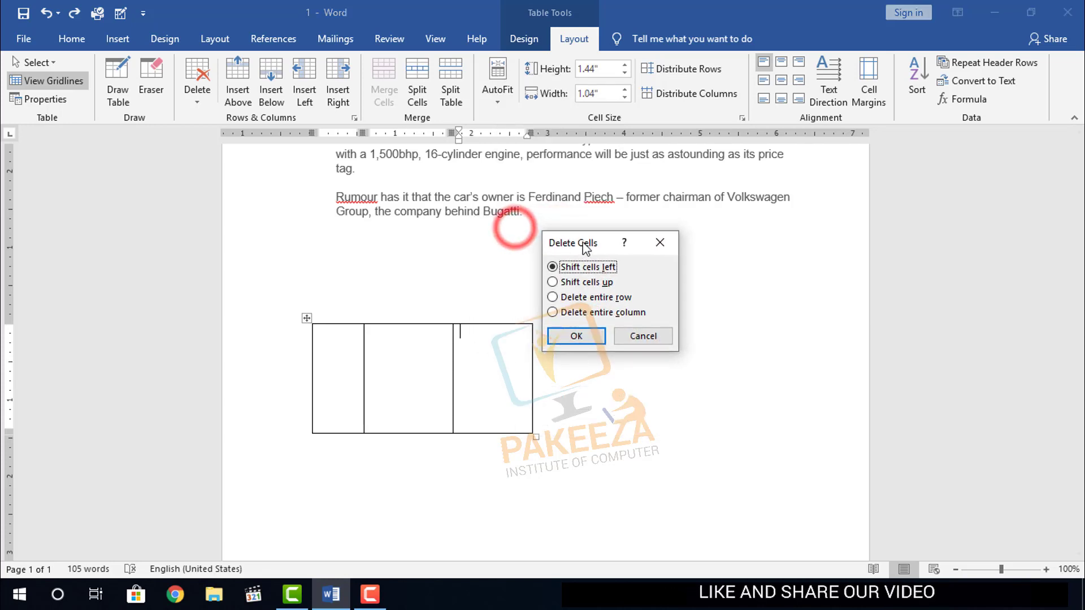
click(552, 313)
click(567, 335)
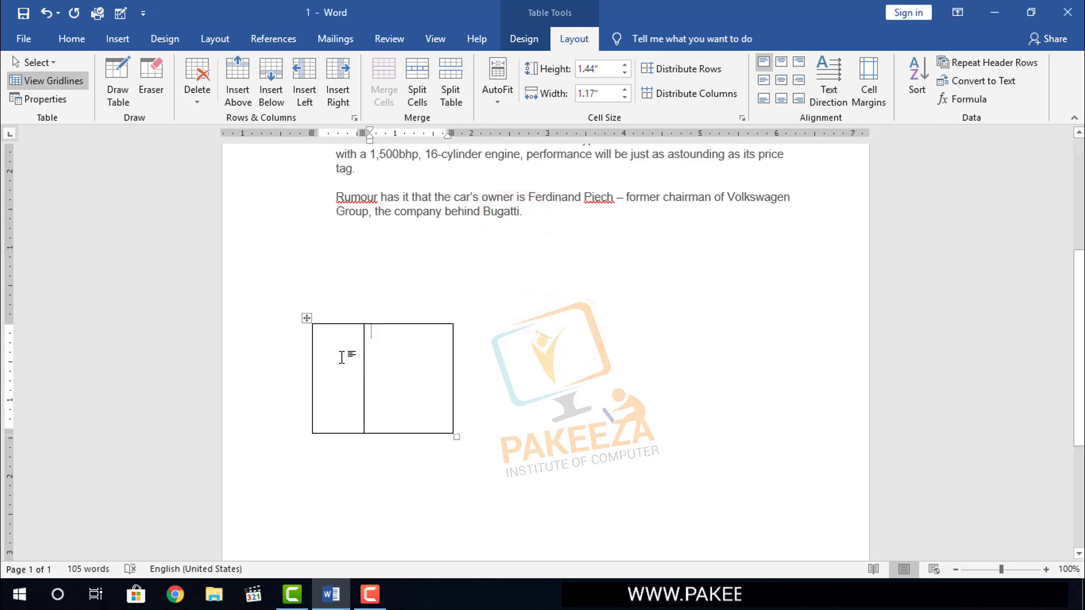
click(198, 91)
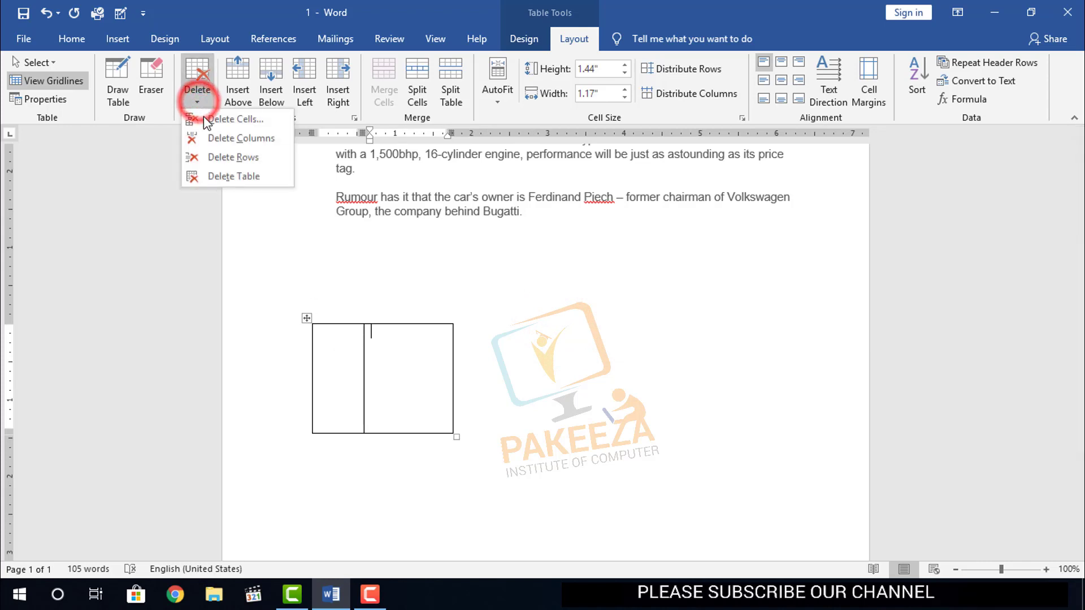
click(397, 358)
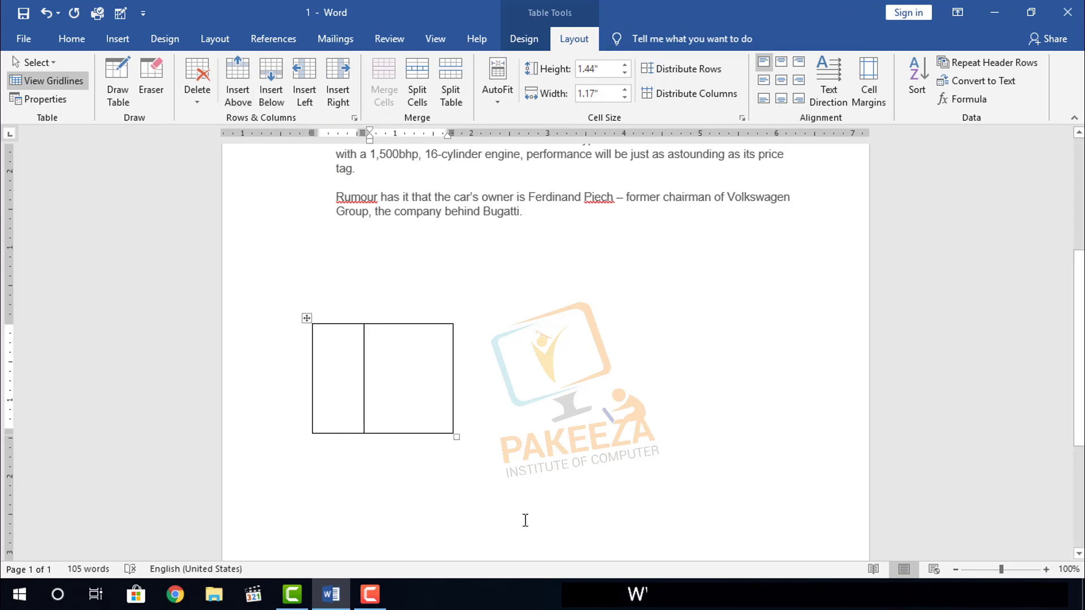
Insert a row above the table's only row.
right_click(414, 381)
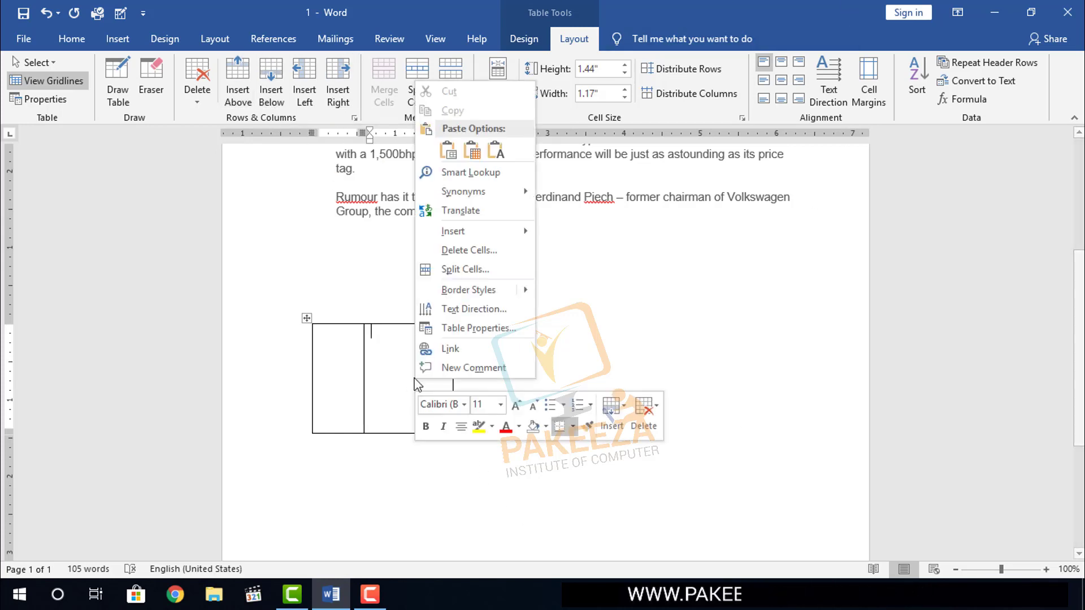
mouse_move(451, 232)
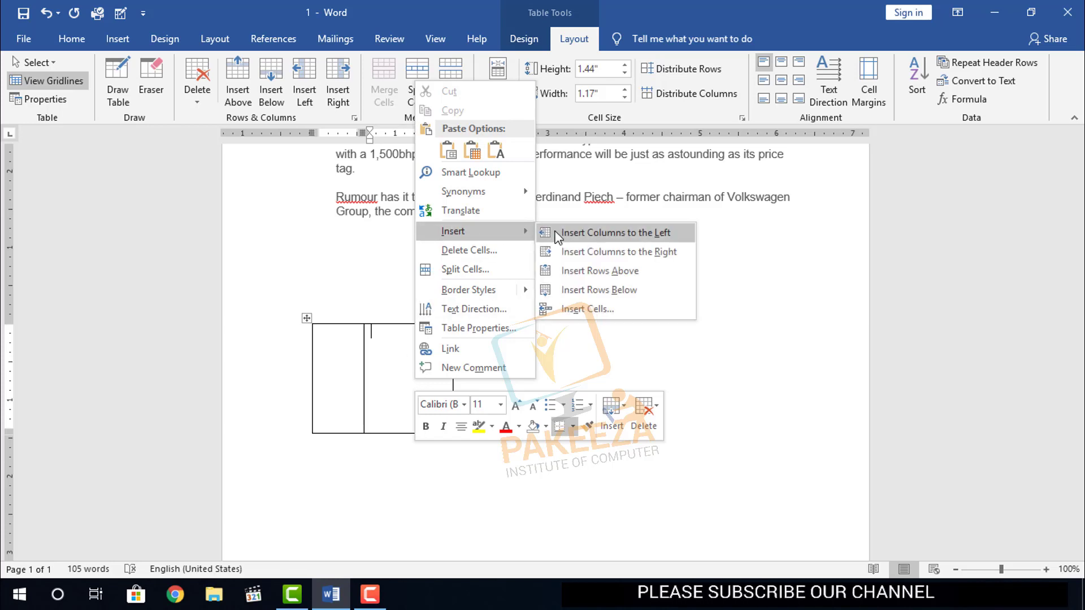
click(577, 270)
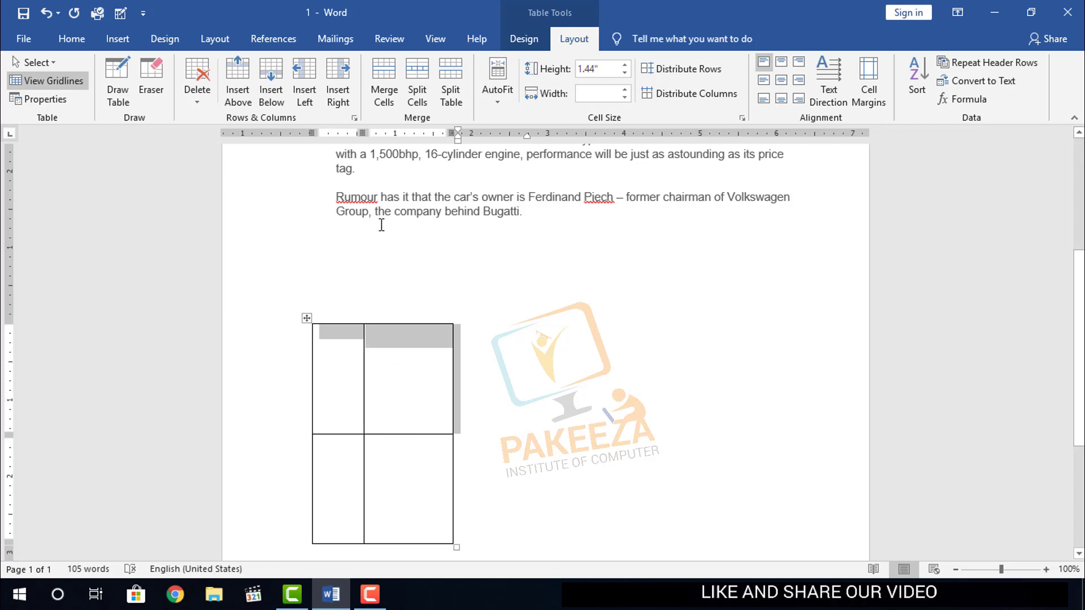
Insert two columns to the right of the table, using the two selected cells of the new top row.
scroll(384, 194, down, 1)
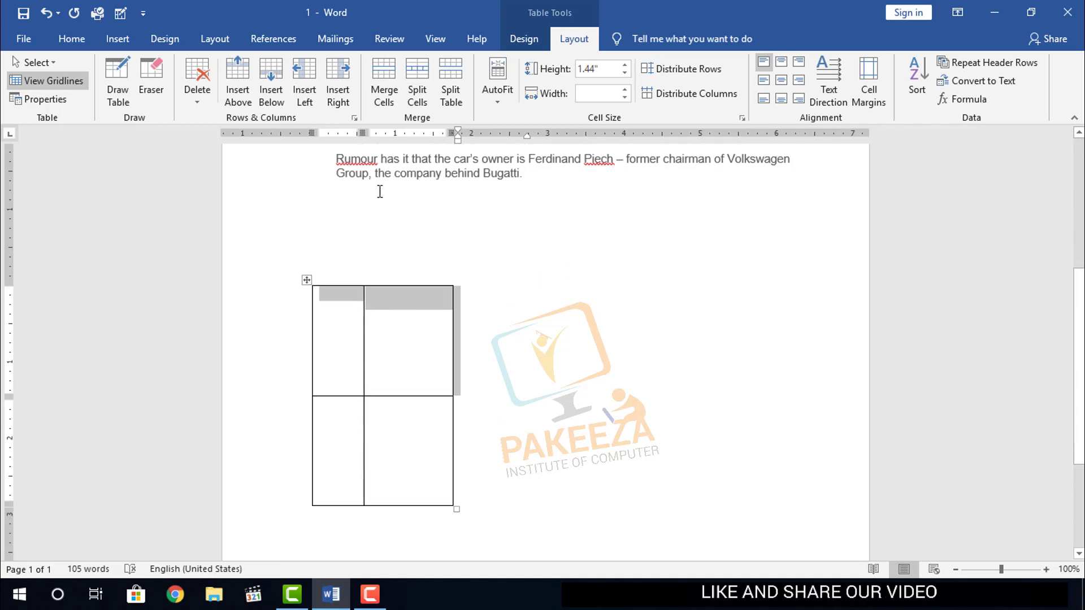
right_click(400, 330)
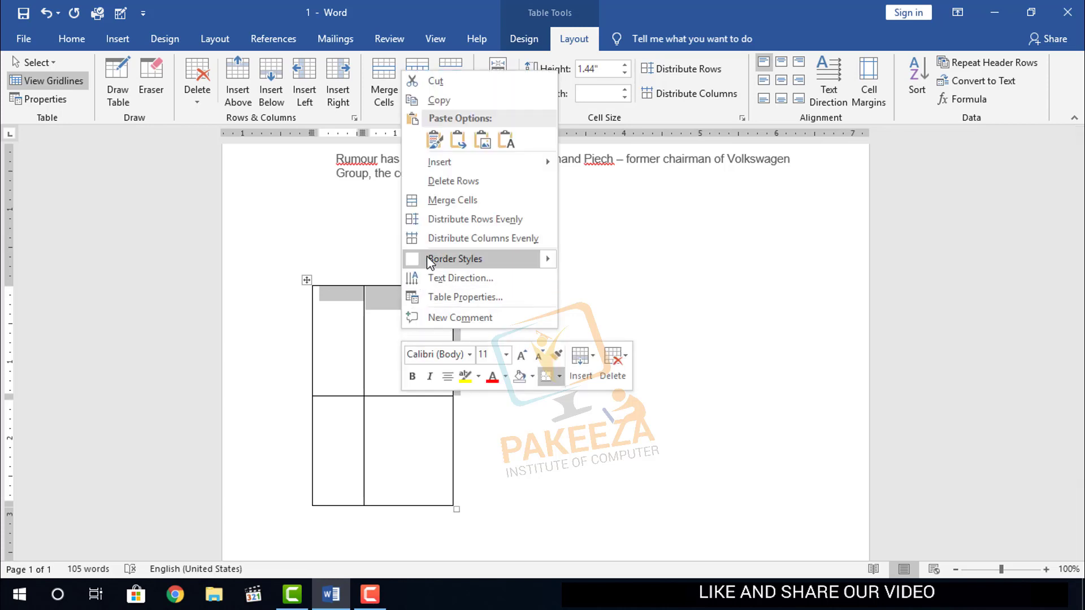
mouse_move(464, 170)
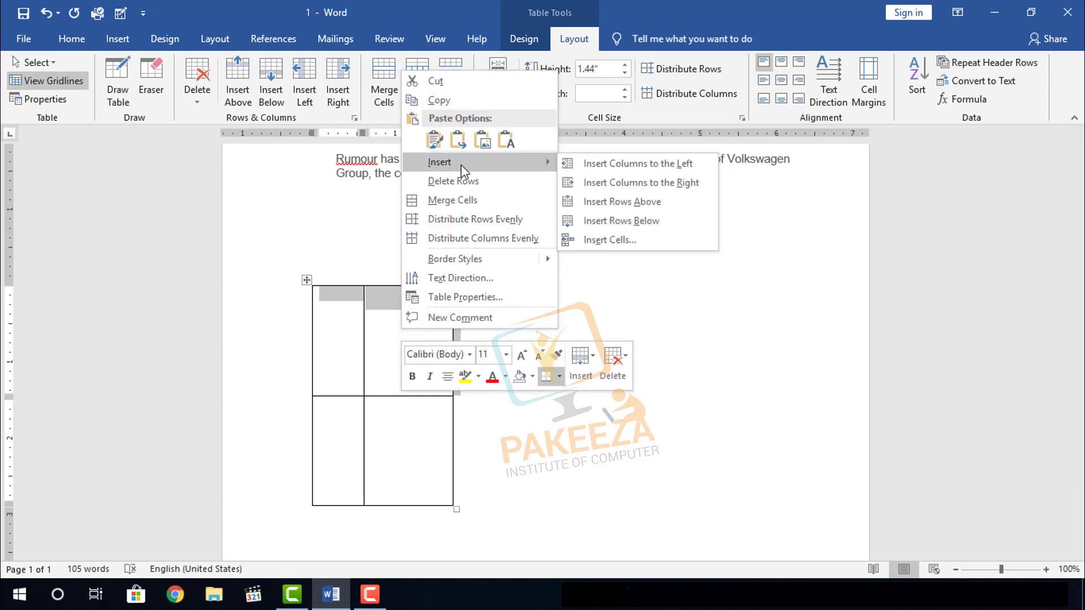
click(589, 182)
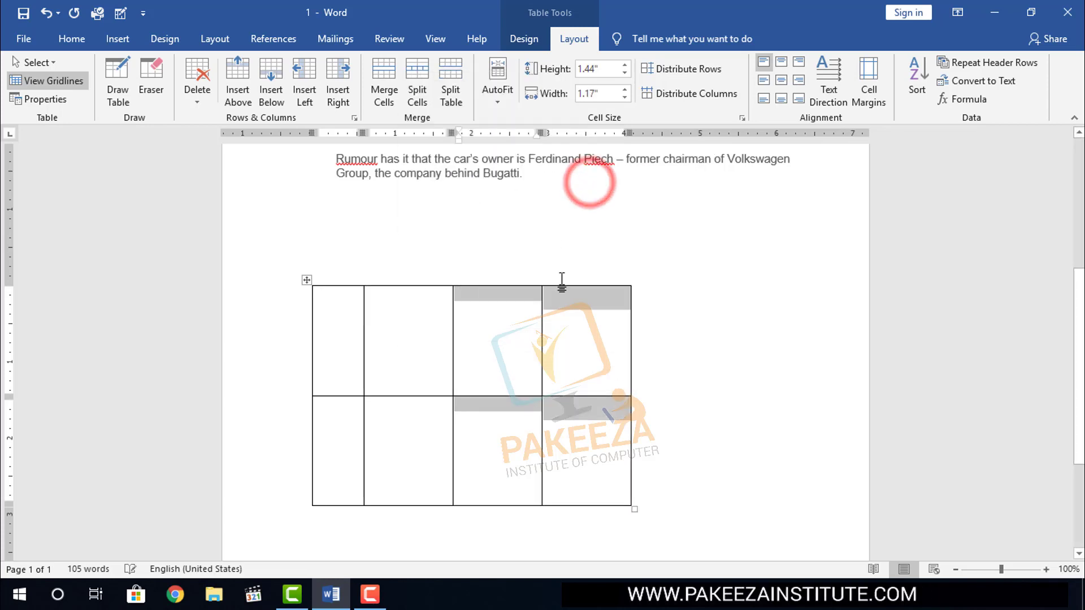
Insert one more column to the right of the table's last column.
click(563, 345)
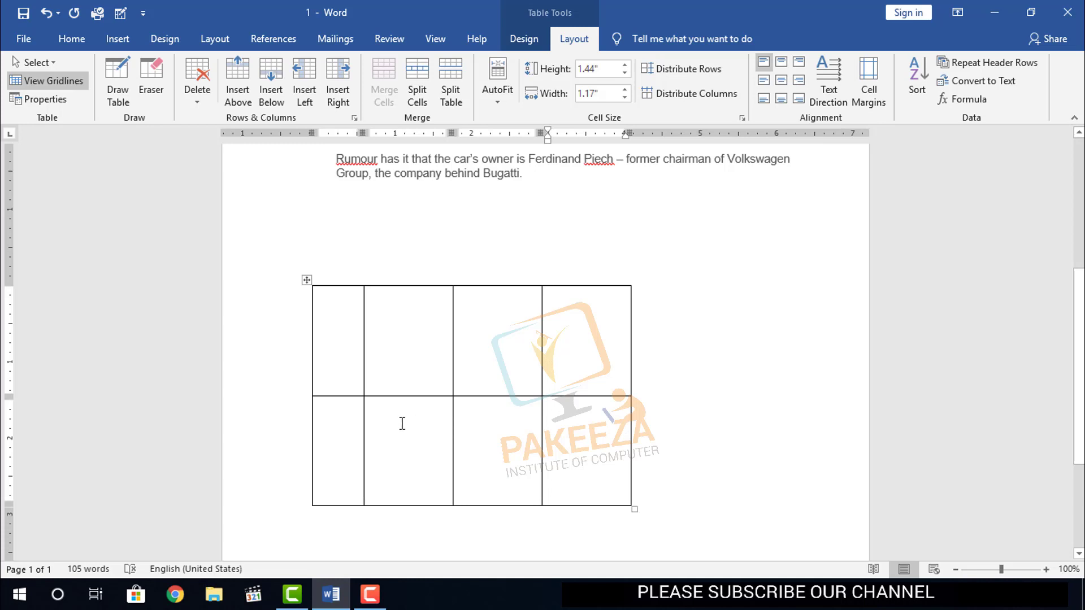
right_click(591, 355)
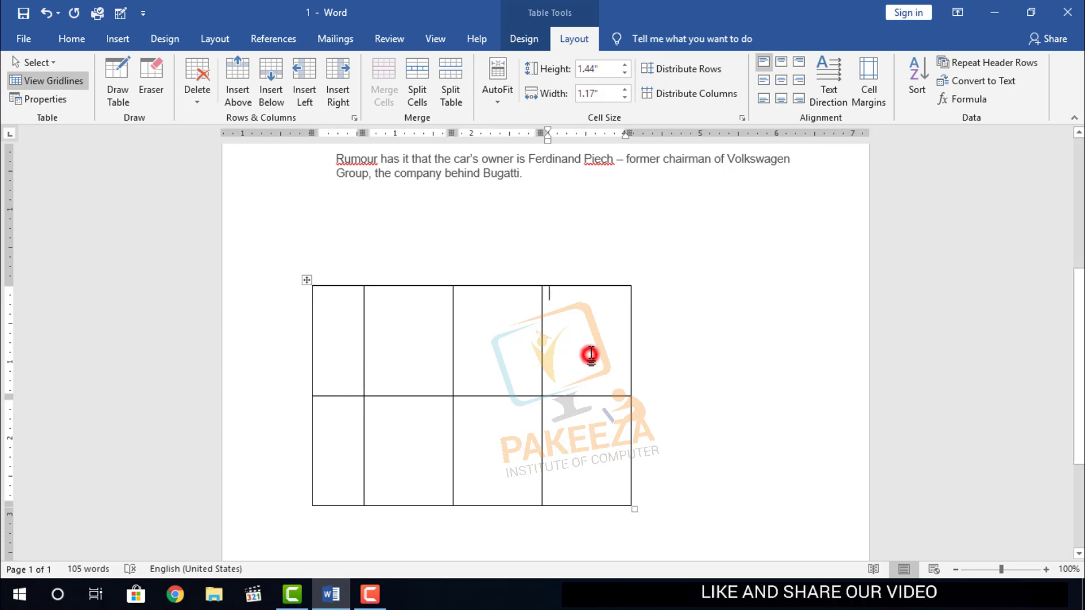
mouse_move(629, 208)
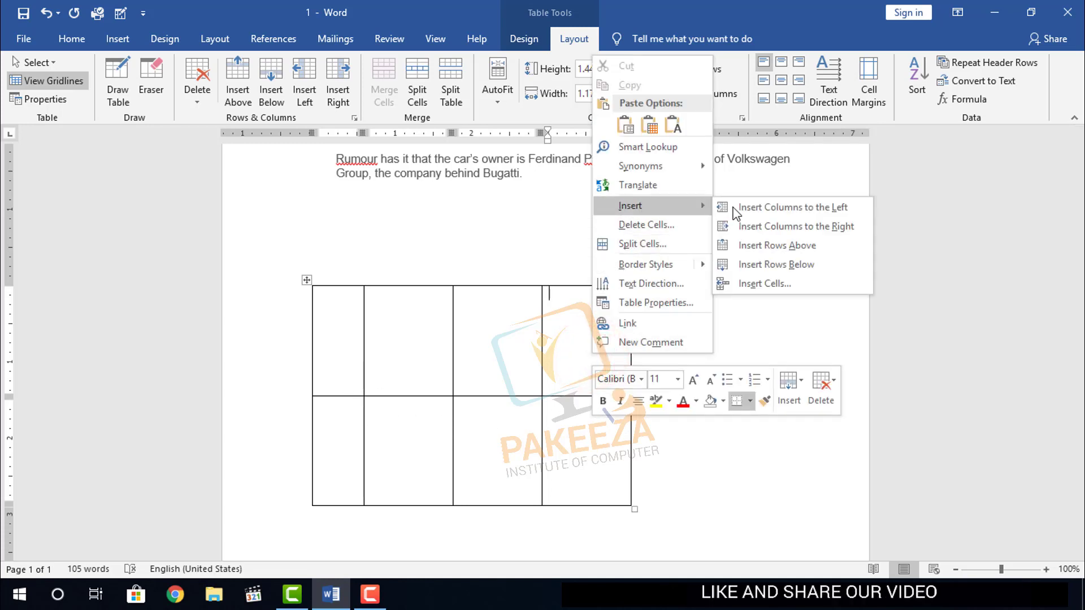
click(751, 226)
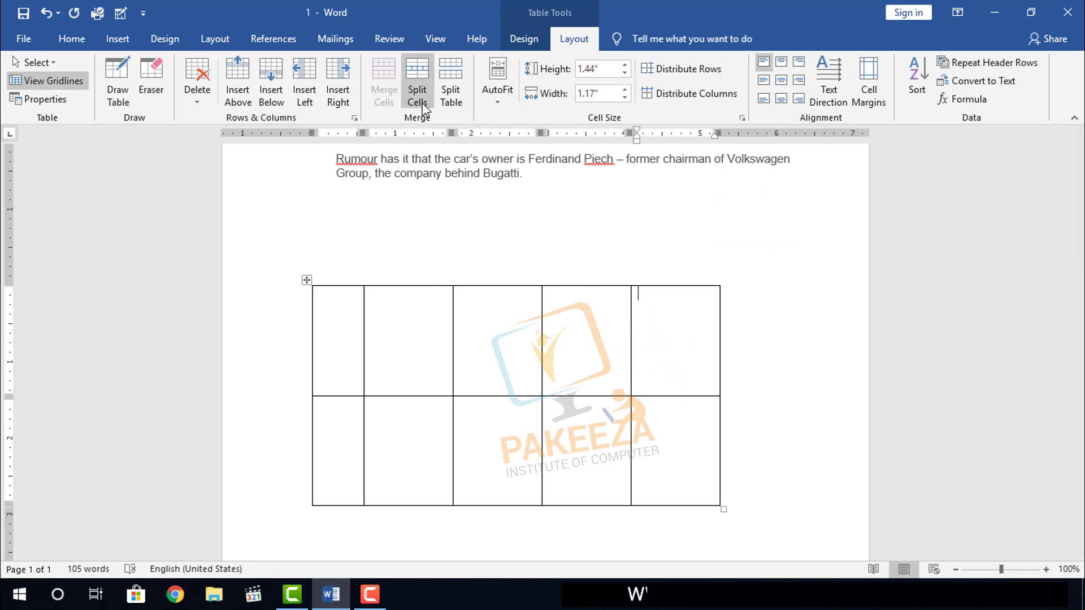
Try splitting the four cells of the last two columns into 4 columns and 2 rows, merging them first, and undo the split.
drag(649, 443, 588, 375)
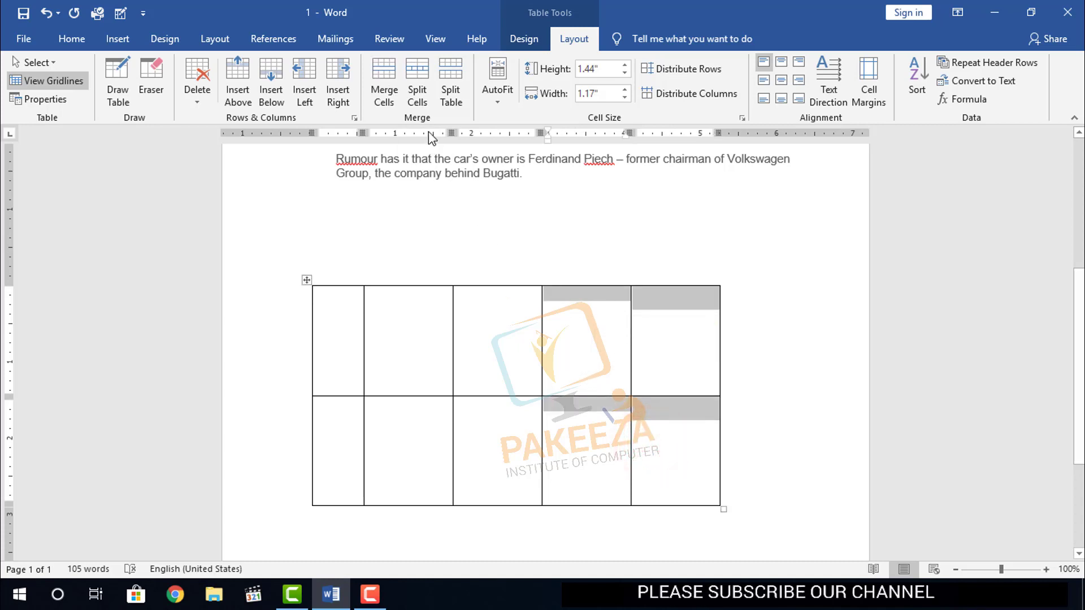
click(416, 100)
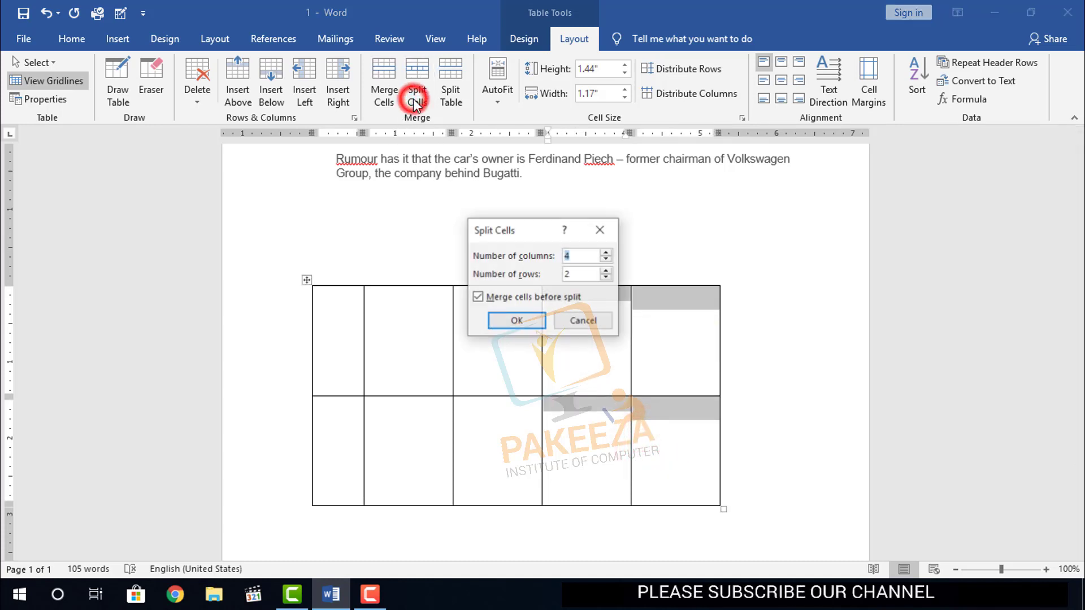
click(525, 321)
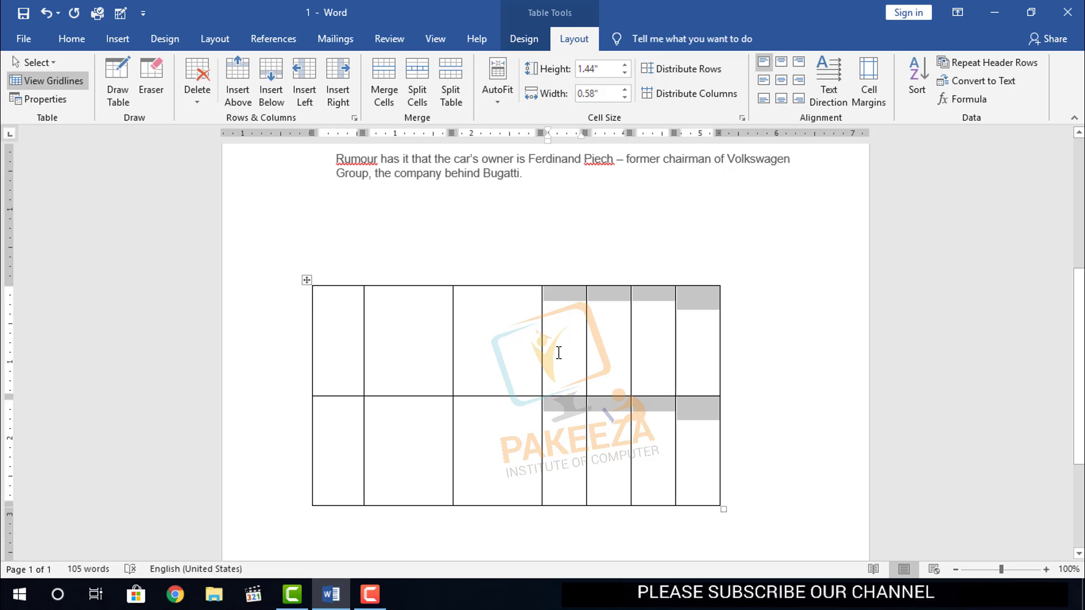
key(ctrl+z)
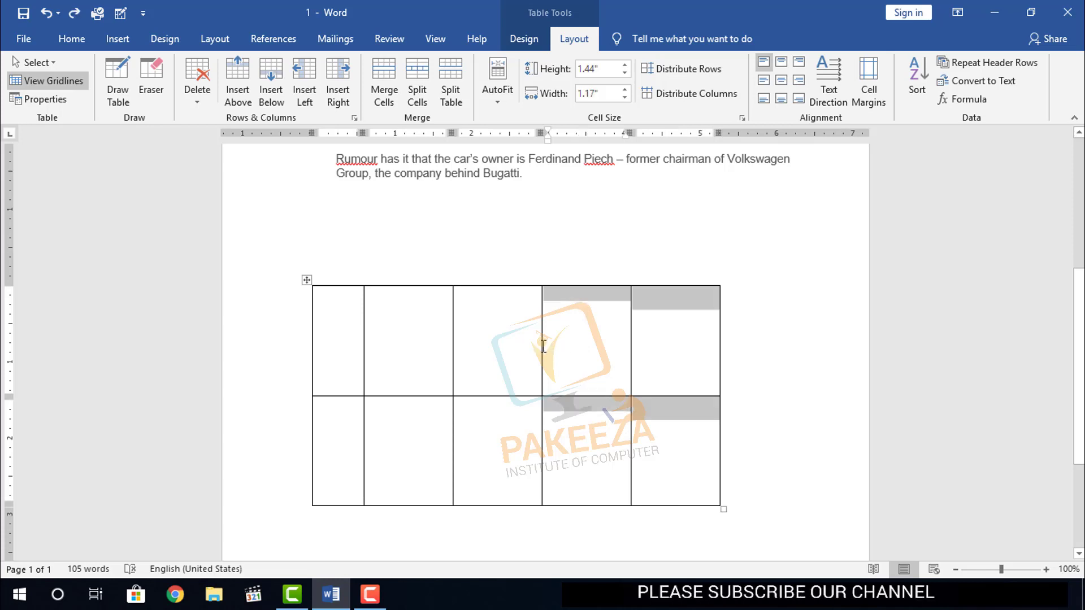
Split the top cell of the fourth column into 2 columns and 2 rows.
click(570, 353)
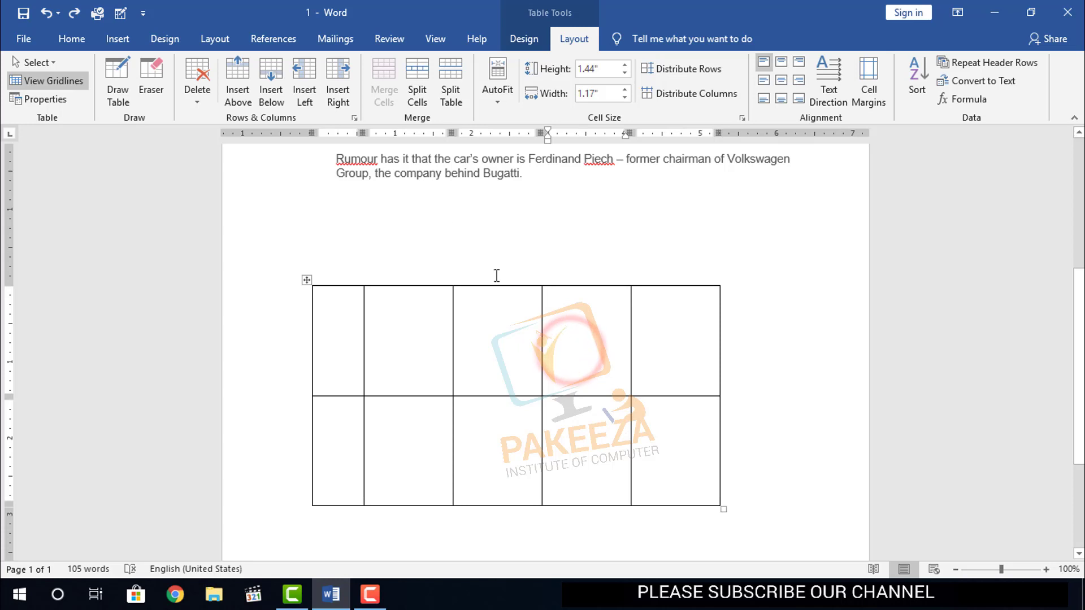
click(416, 90)
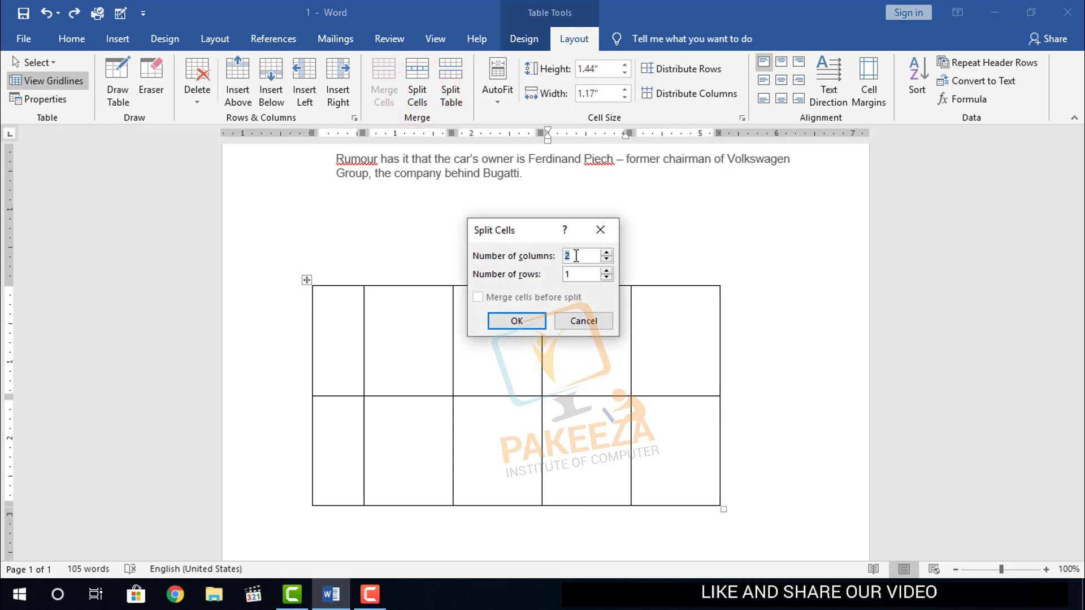
text(2)
click(543, 319)
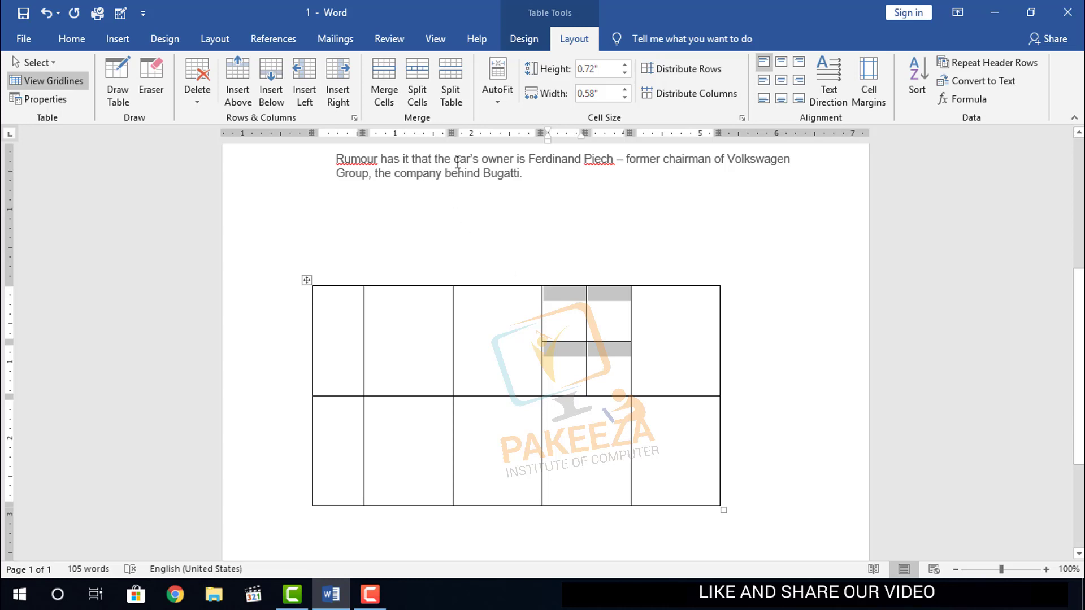
Try to split the table at the second cell of its first row and undo the table split.
click(652, 436)
drag(637, 437, 429, 370)
click(429, 359)
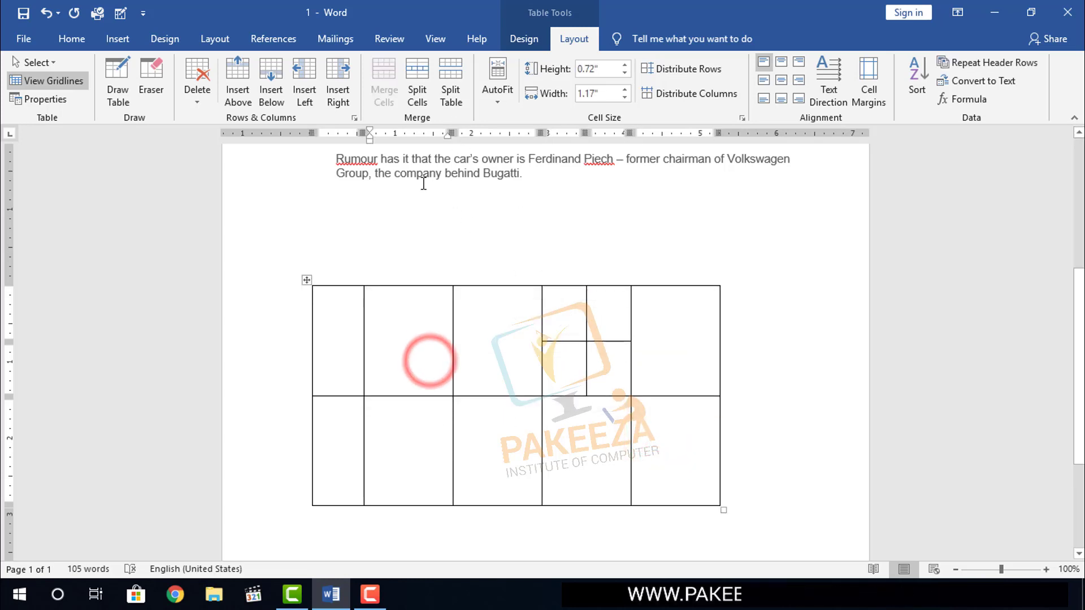
click(447, 95)
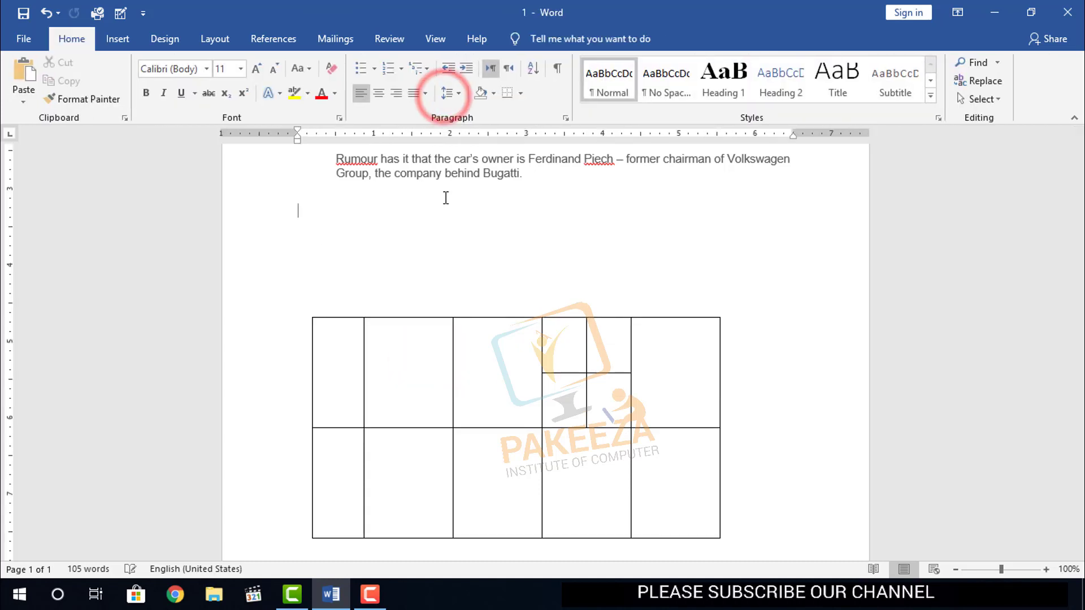
scroll(465, 342, down, 5)
click(650, 346)
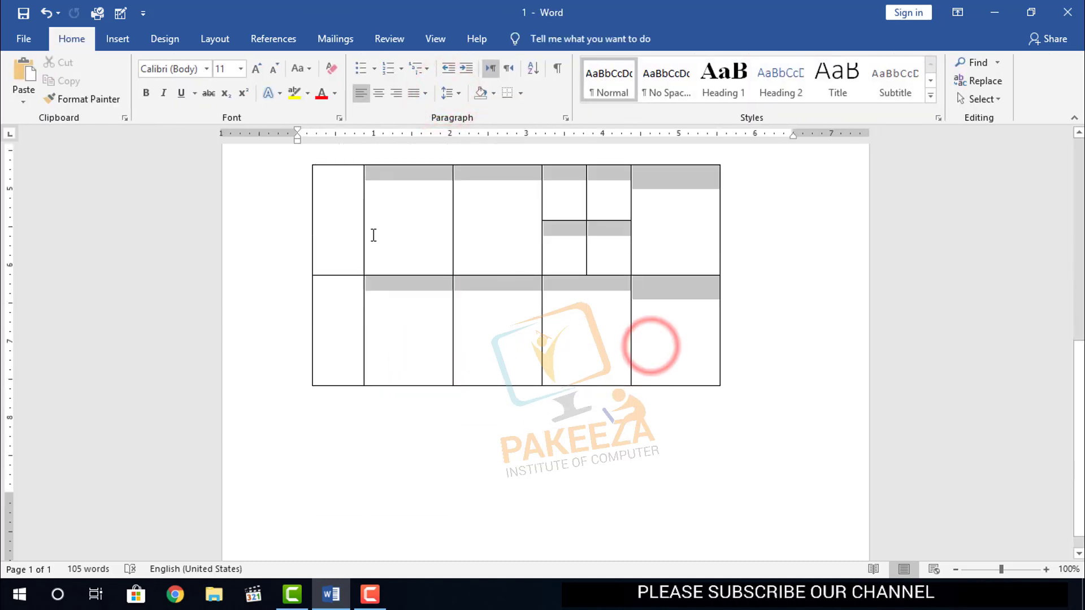
key(ctrl+z)
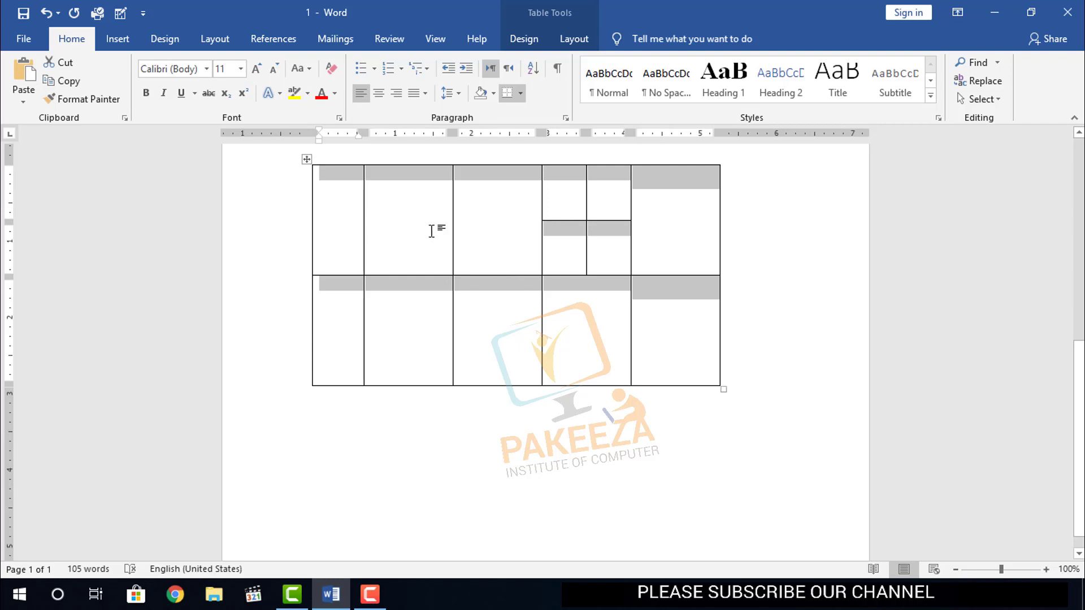
Select all of the table's cells and apply Split Table to them.
click(559, 237)
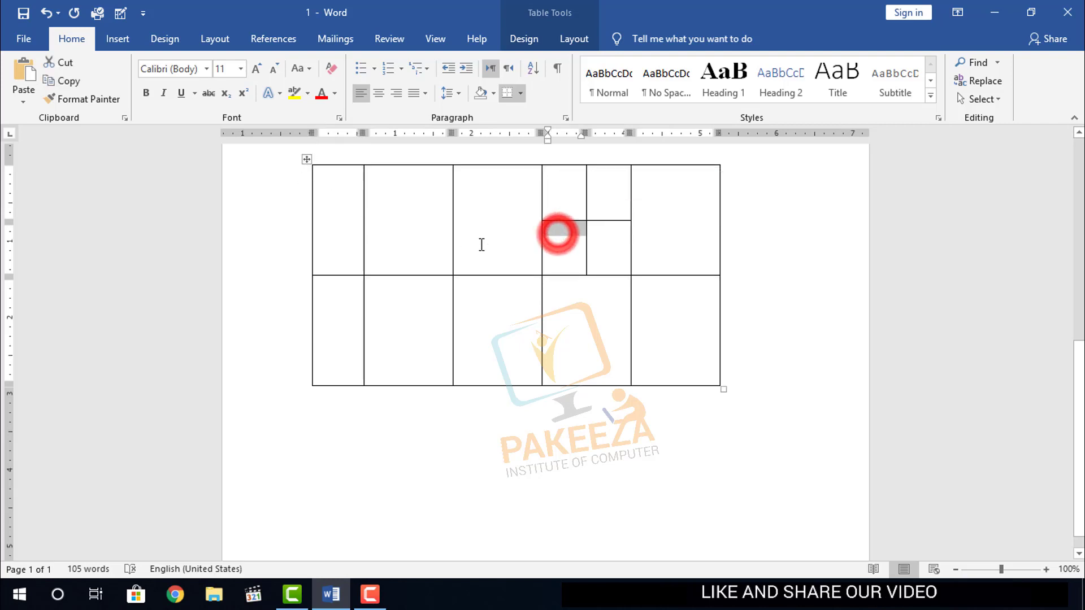
click(302, 160)
click(410, 237)
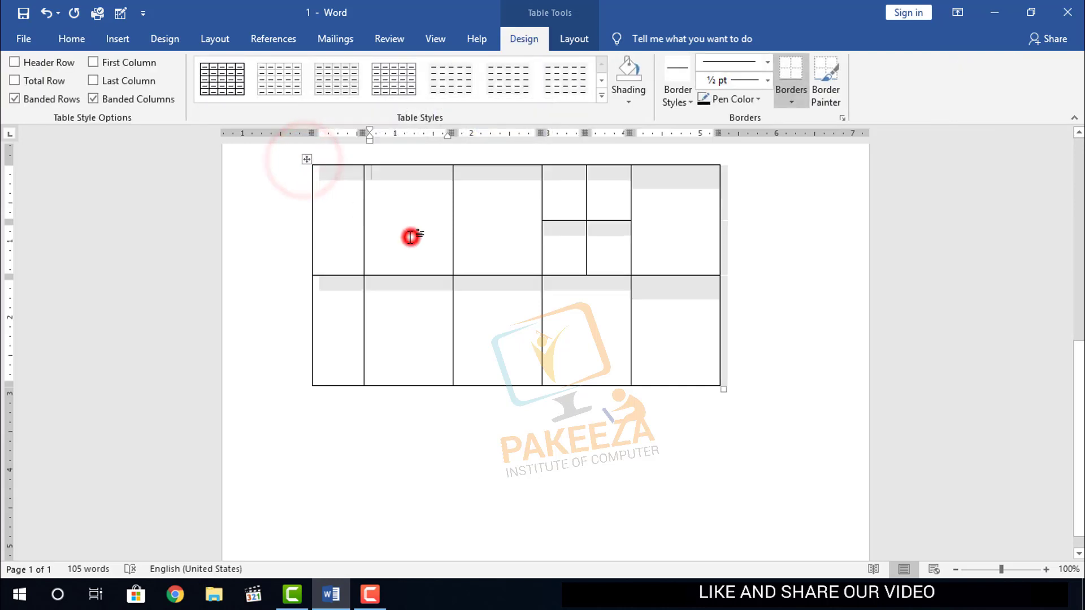
click(114, 38)
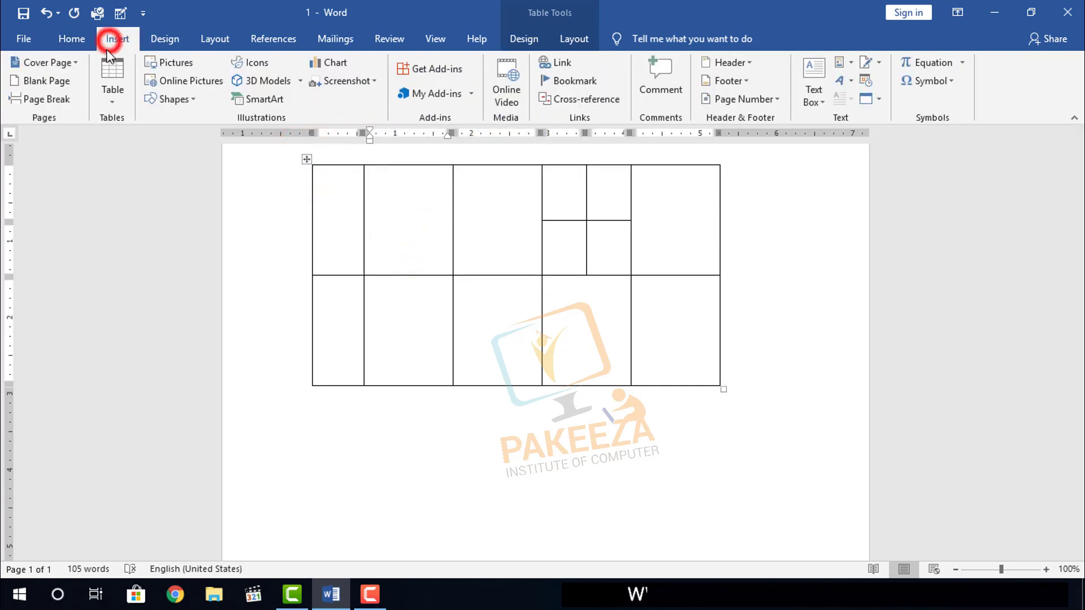
click(576, 39)
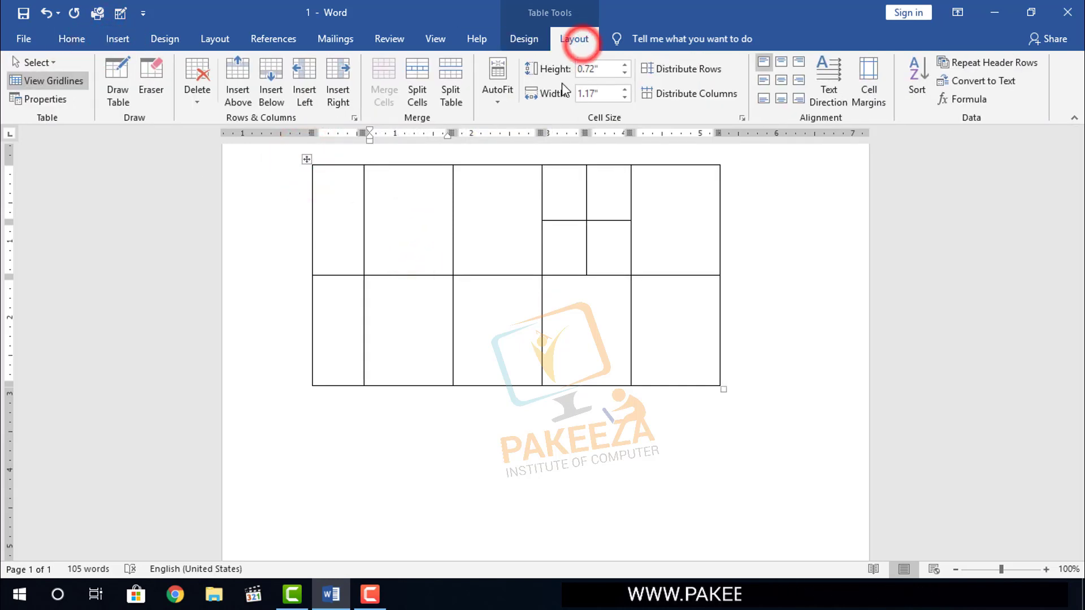
drag(648, 296, 341, 232)
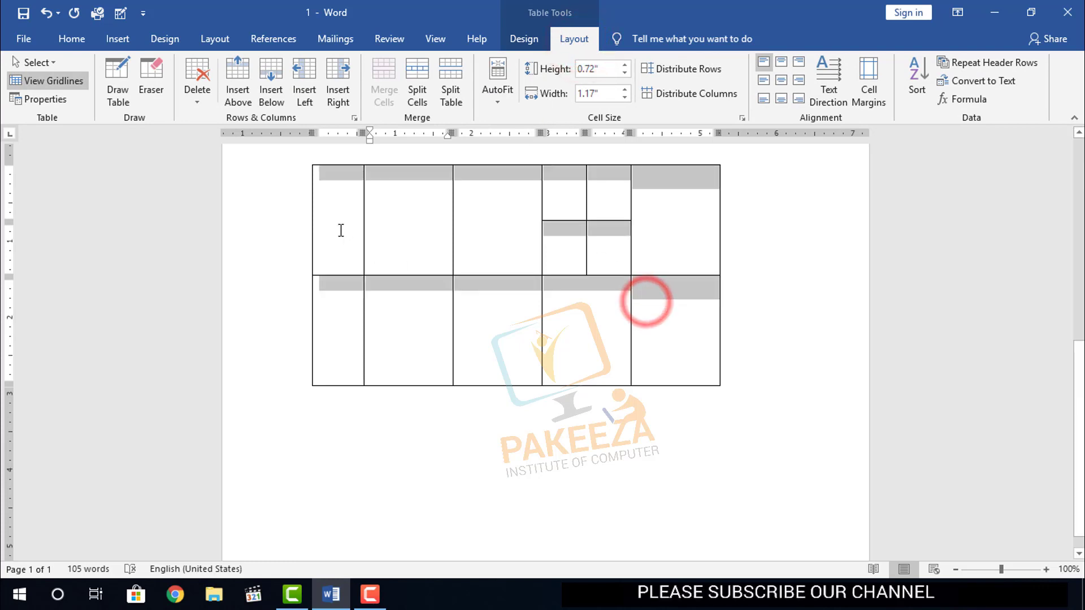
click(462, 91)
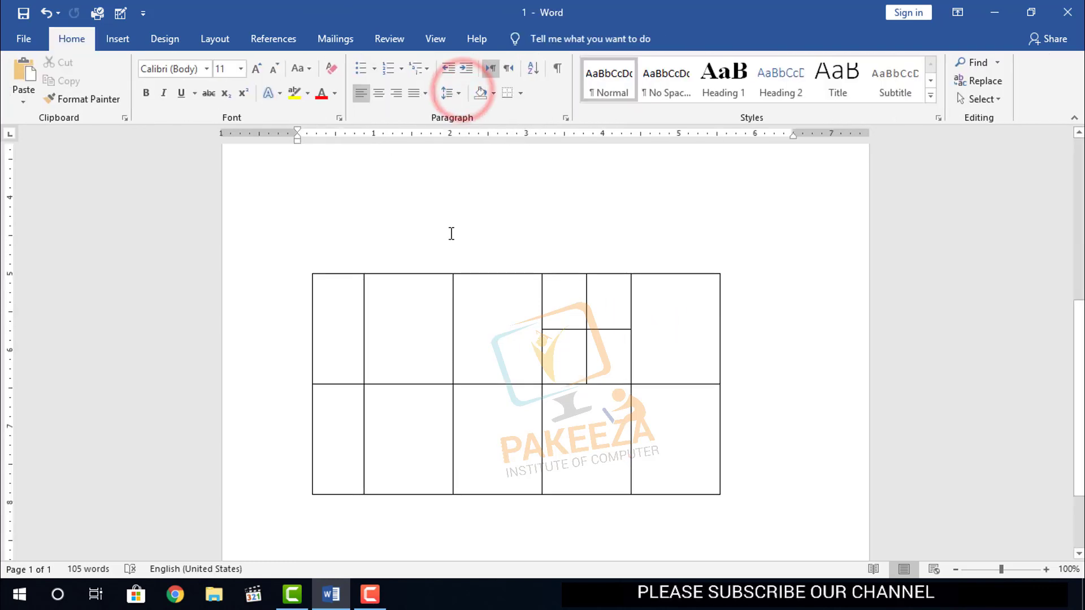
Merge the four cells of the table's first two columns into a single cell.
scroll(464, 292, down, 3)
scroll(463, 291, up, 2)
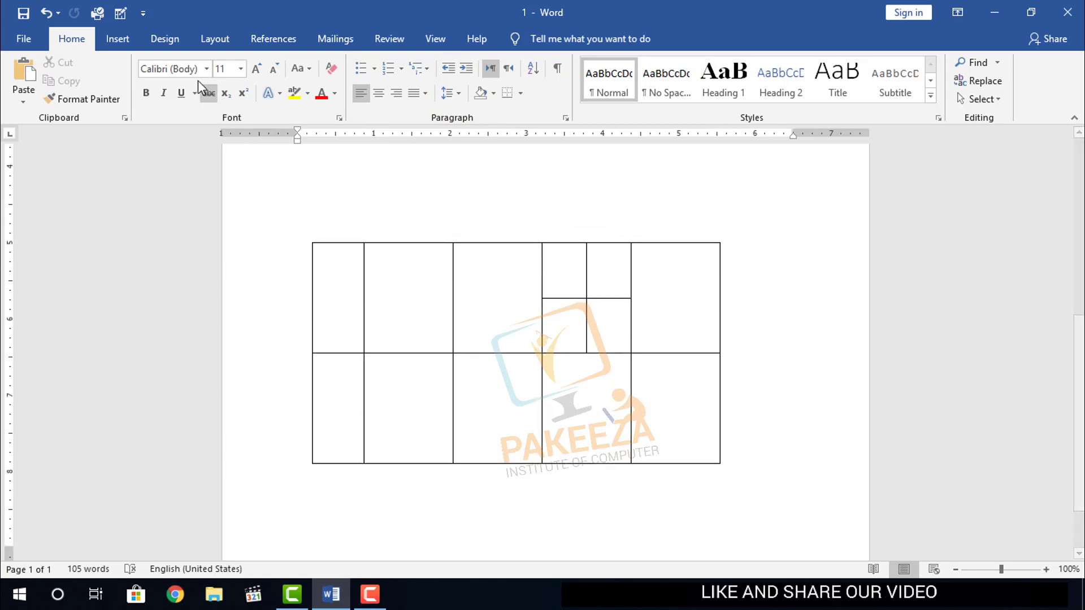
click(122, 38)
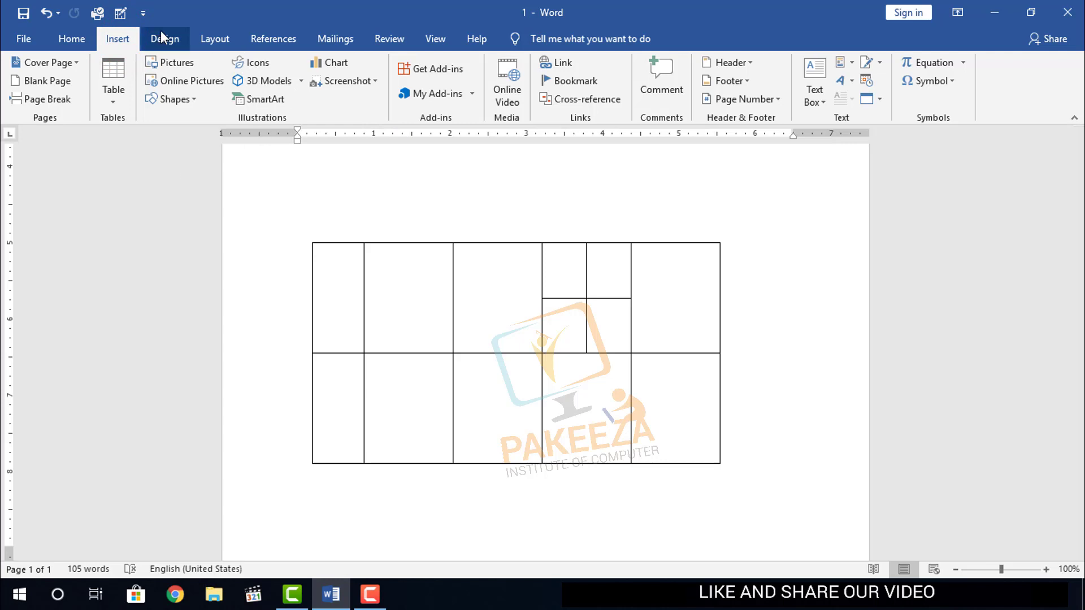
click(307, 236)
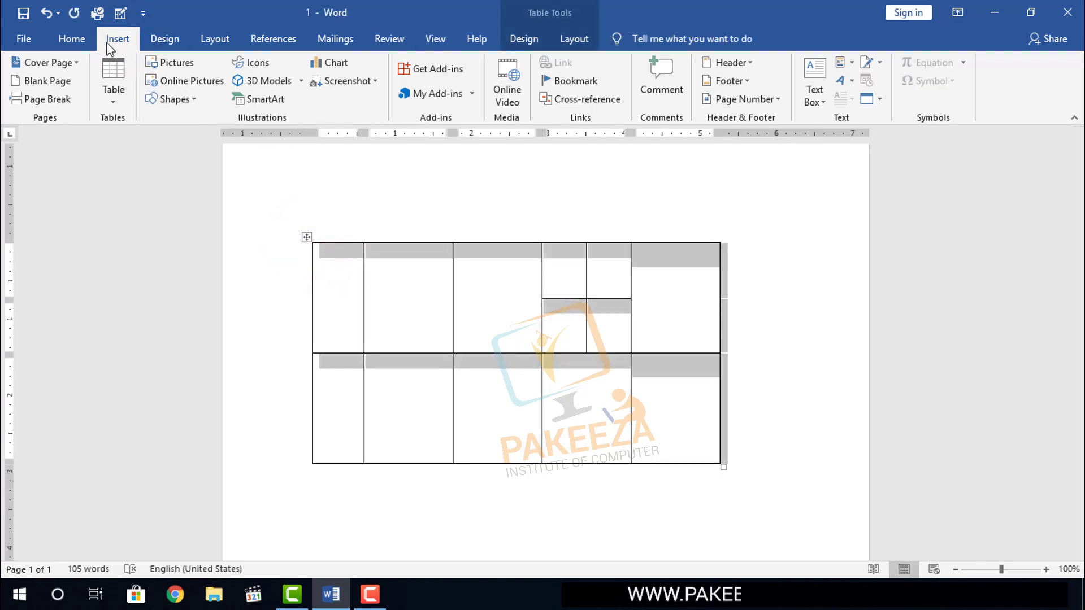
click(565, 39)
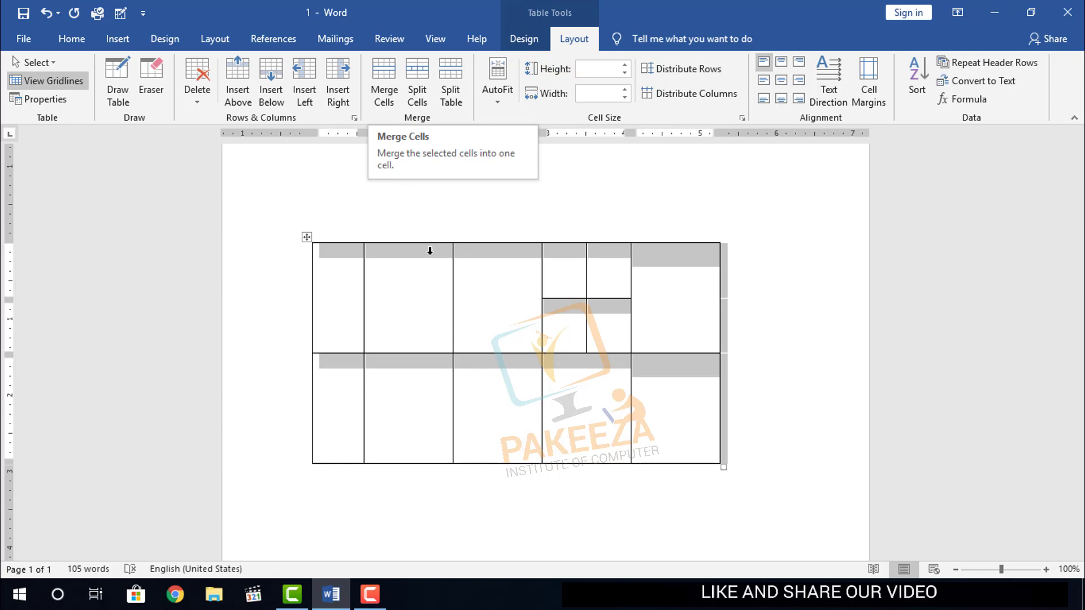
click(477, 327)
drag(418, 332, 322, 302)
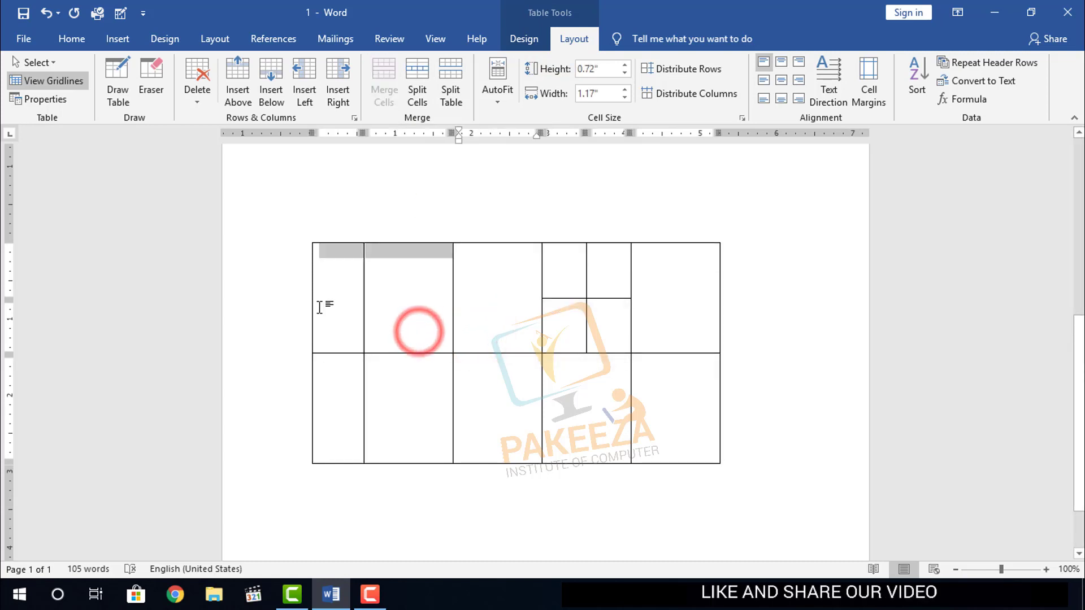
shift+click(376, 400)
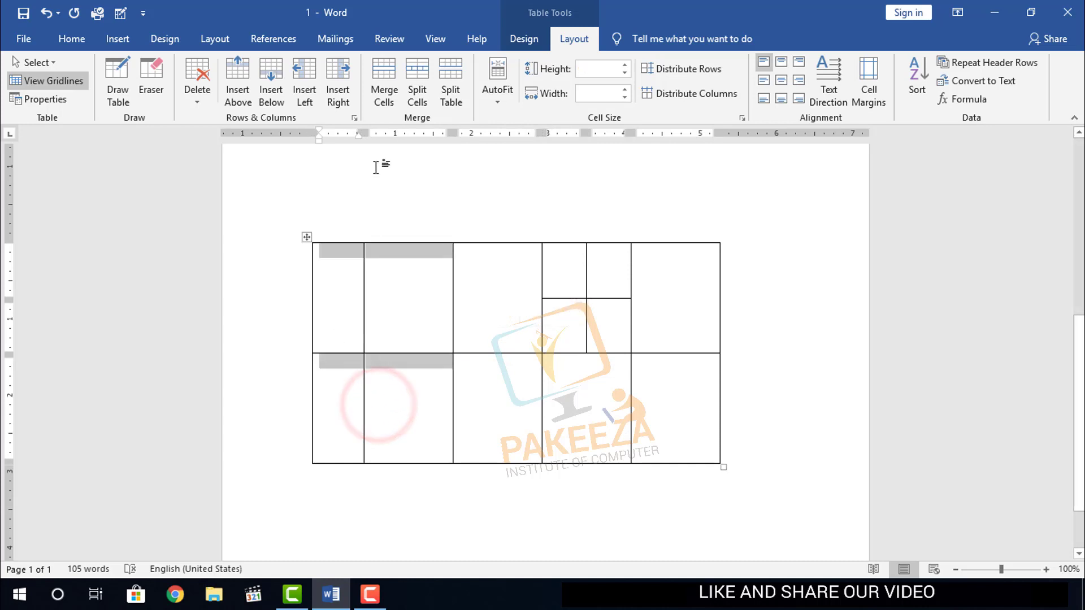
click(384, 95)
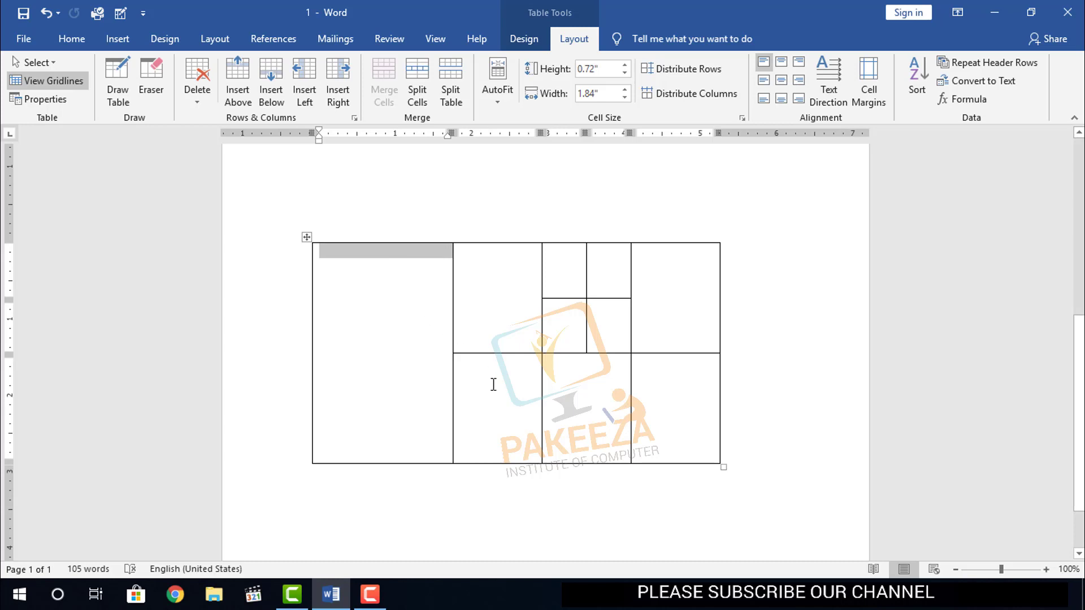
Stretch the table across the page with AutoFit Window and apply Fixed Column Width.
click(497, 105)
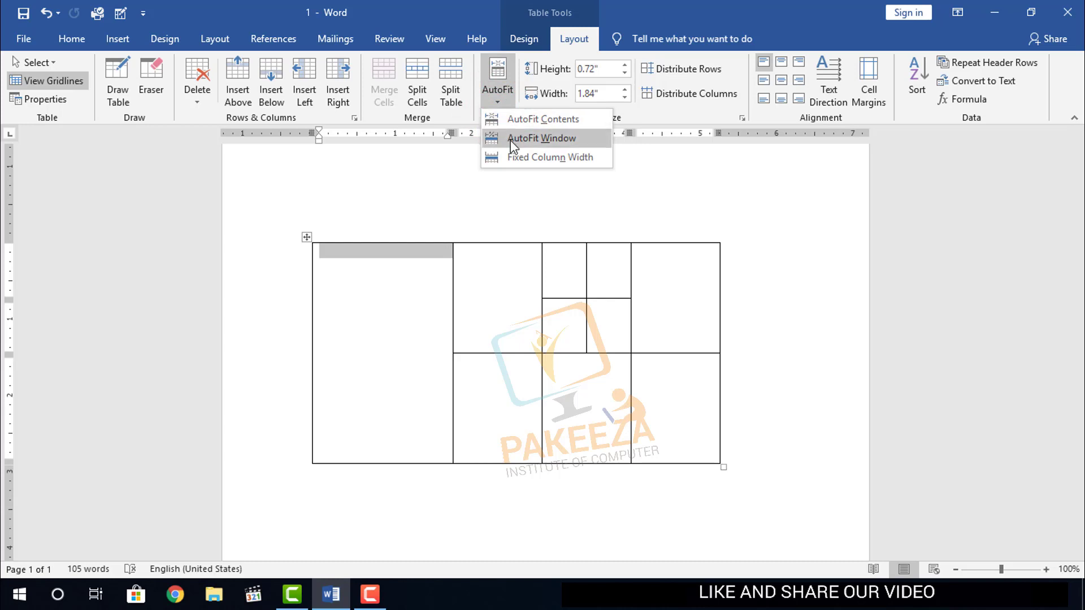
click(513, 139)
click(504, 103)
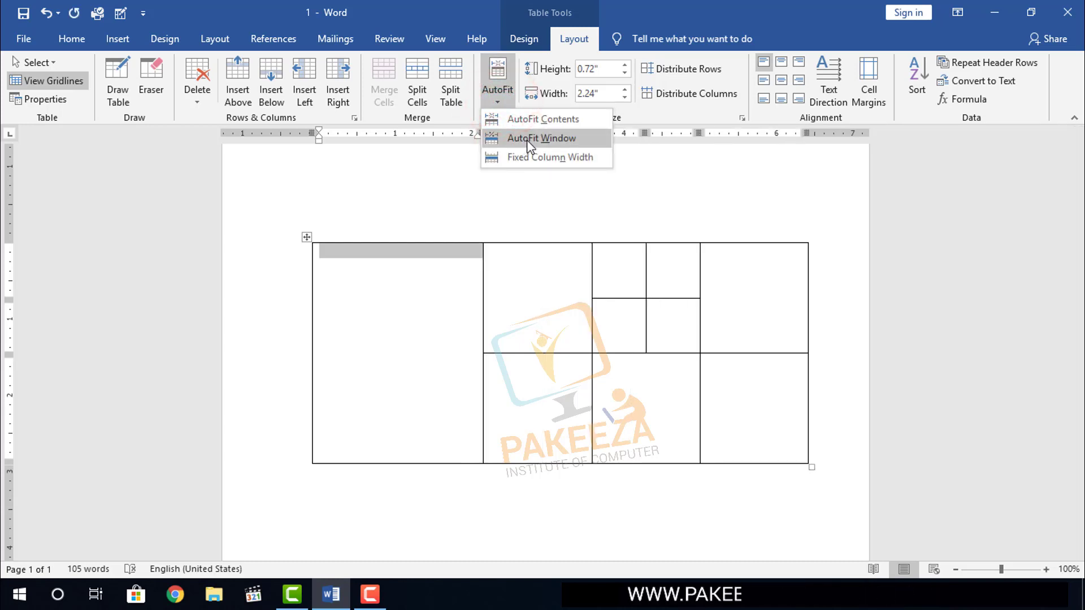
click(527, 139)
click(504, 104)
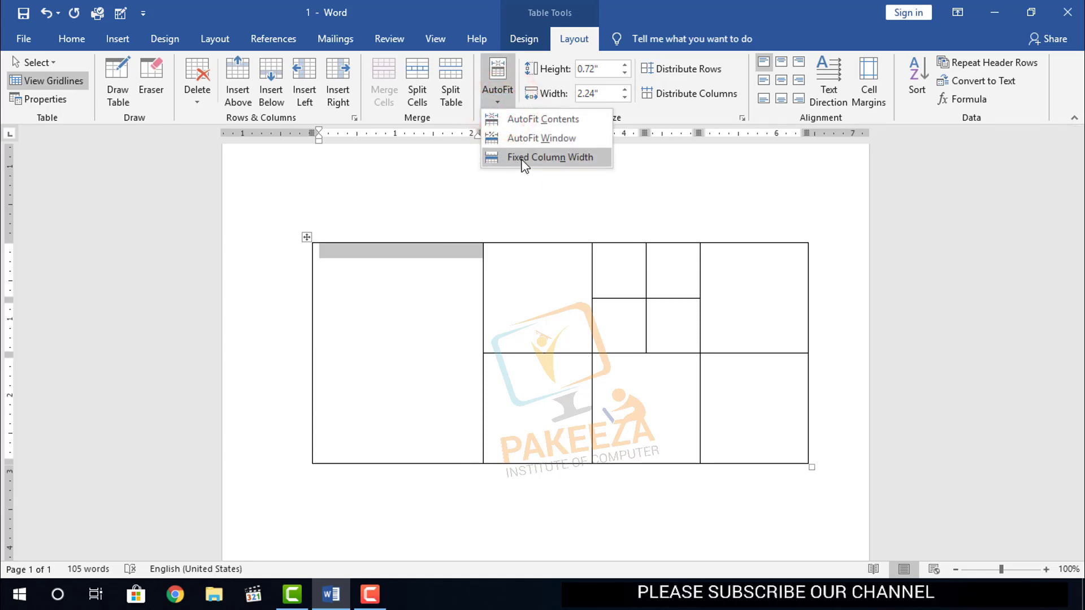
click(523, 159)
Shrink the table with AutoFit Contents and enlarge it by its corner until the columns are about 1.07 inches wide.
drag(544, 318, 615, 382)
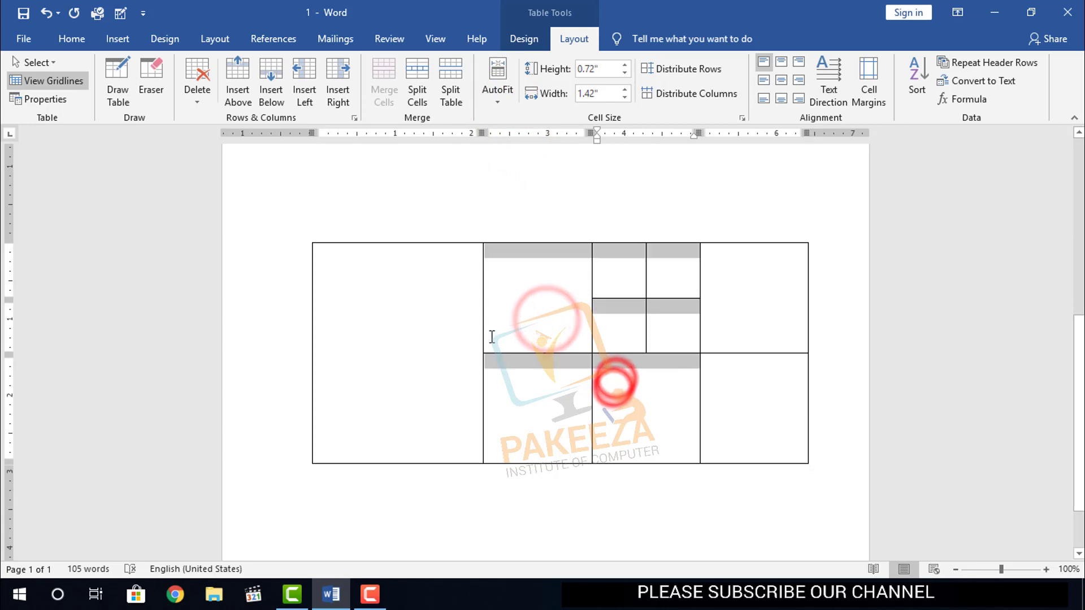
click(494, 101)
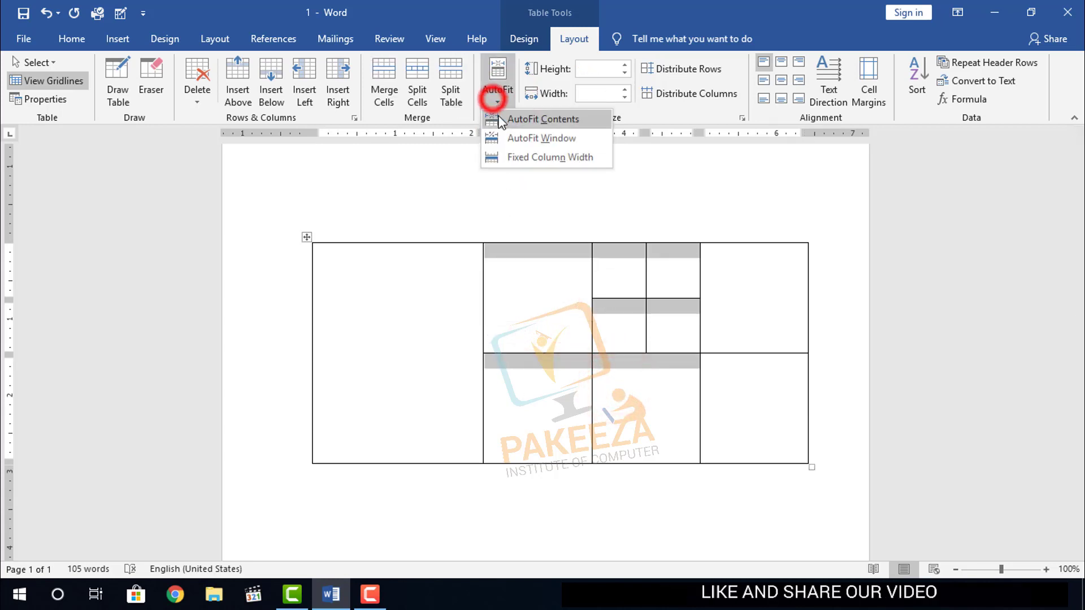
click(504, 120)
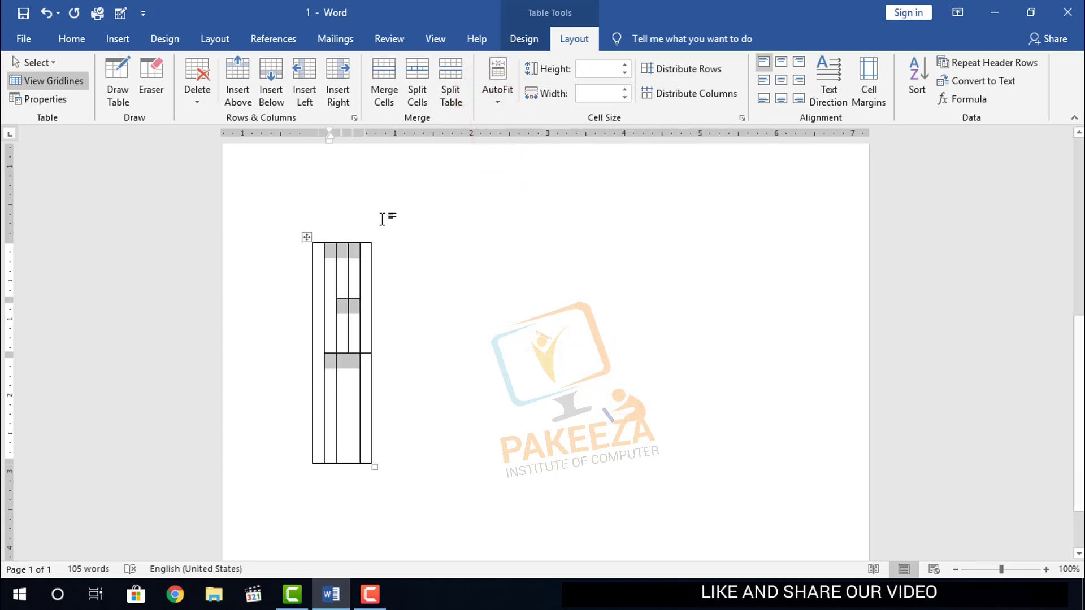
drag(376, 468, 720, 472)
click(572, 375)
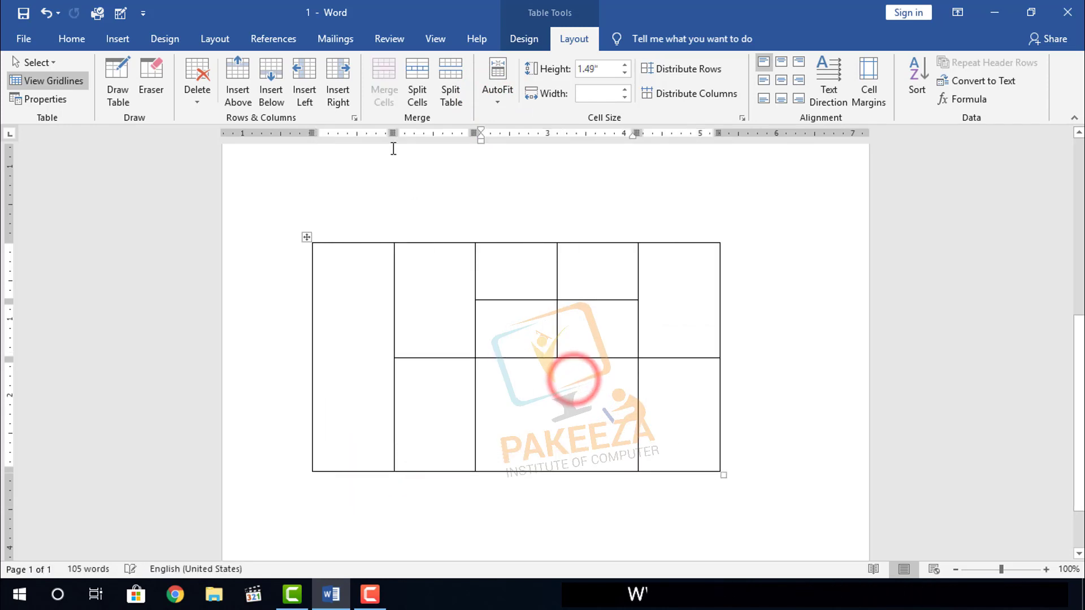
Set the height of the upper cells in the second to fourth columns to 0.8 inches.
click(586, 326)
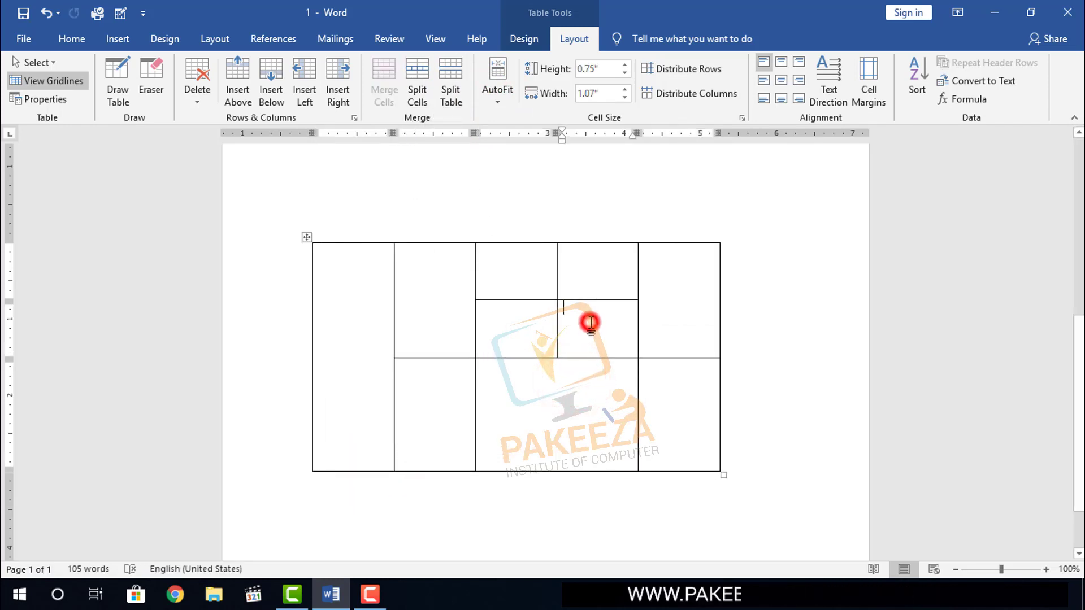
drag(610, 333, 428, 294)
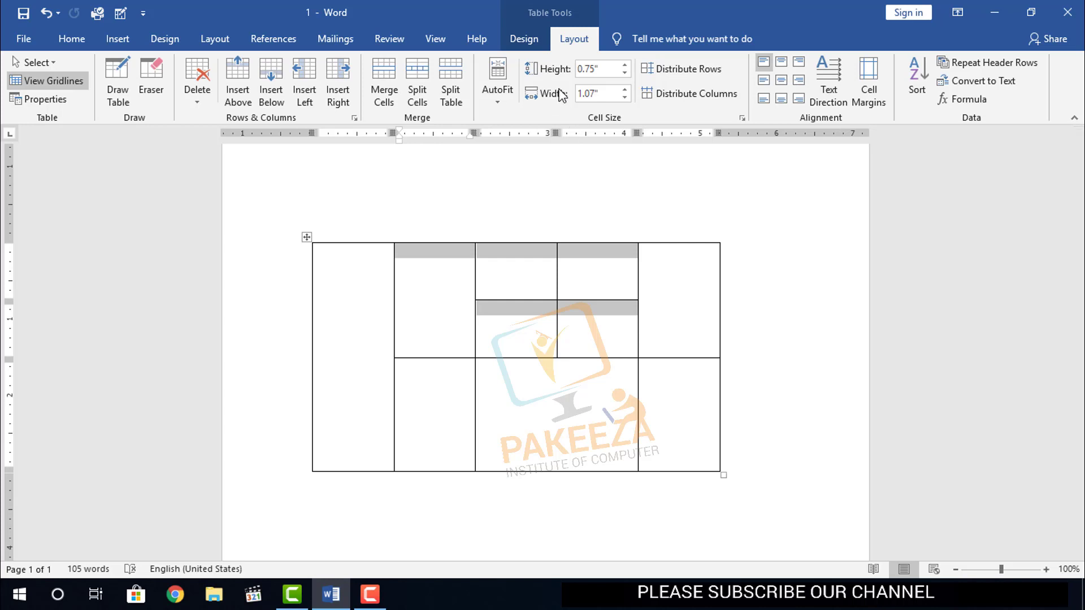
click(625, 65)
click(625, 65)
click(624, 65)
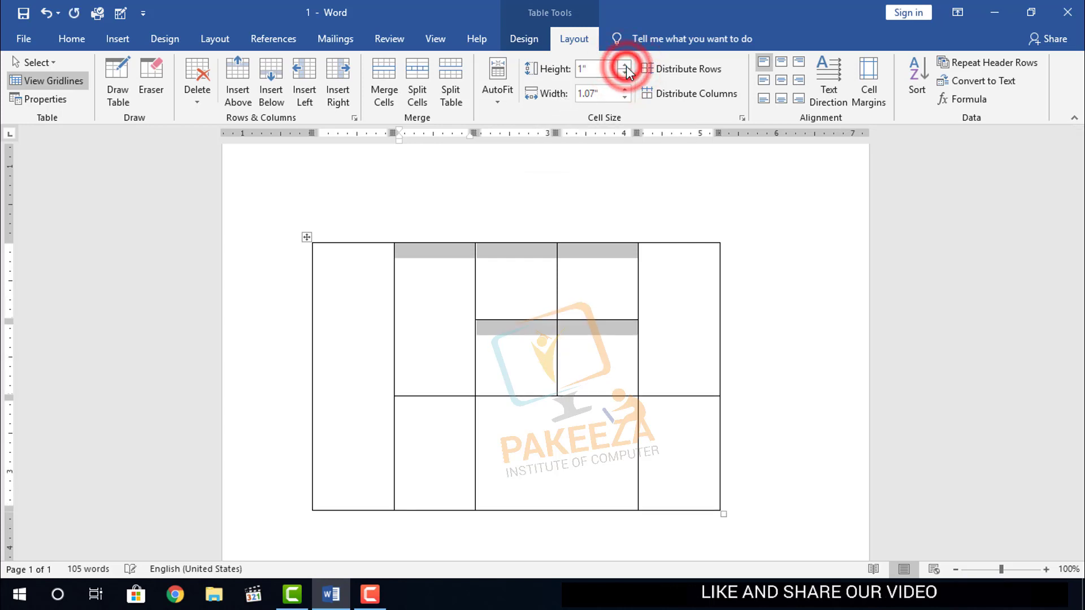
click(625, 71)
click(625, 72)
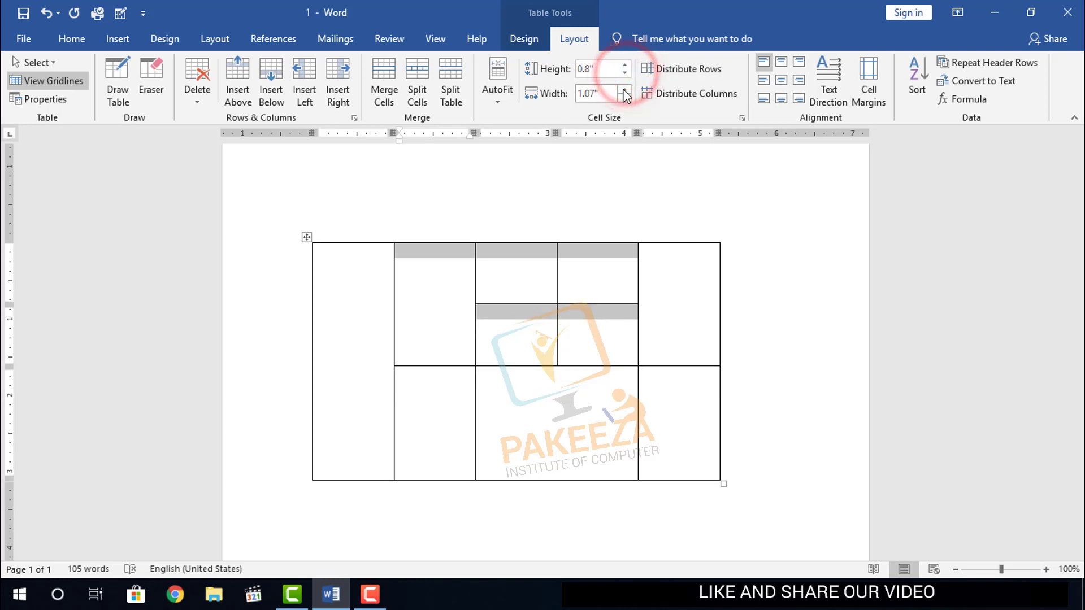
Set the width of the selected upper cells to 0.16 inches.
click(624, 91)
click(623, 97)
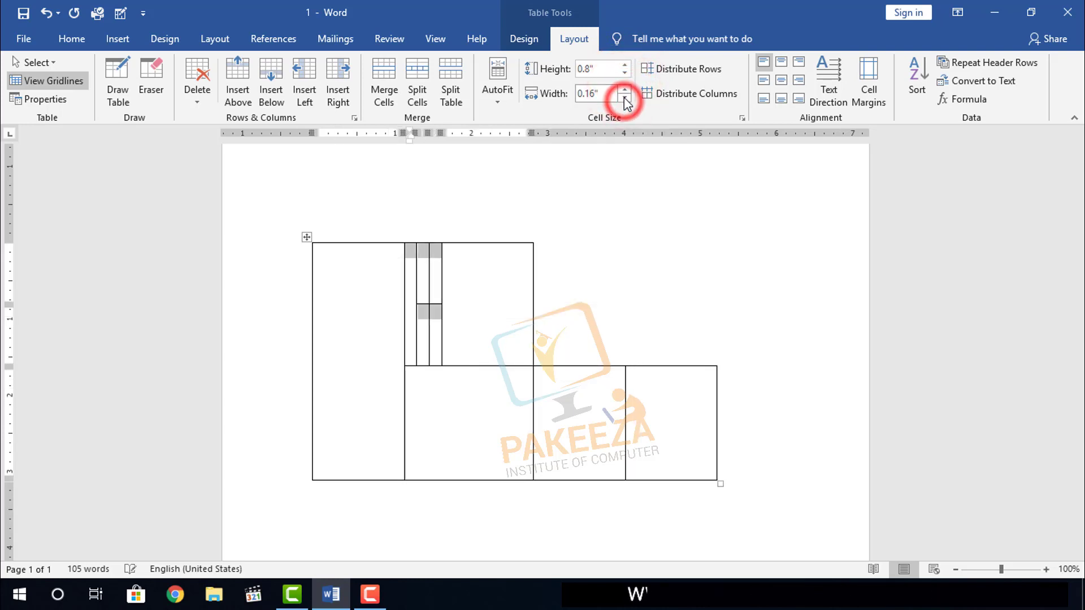
click(623, 98)
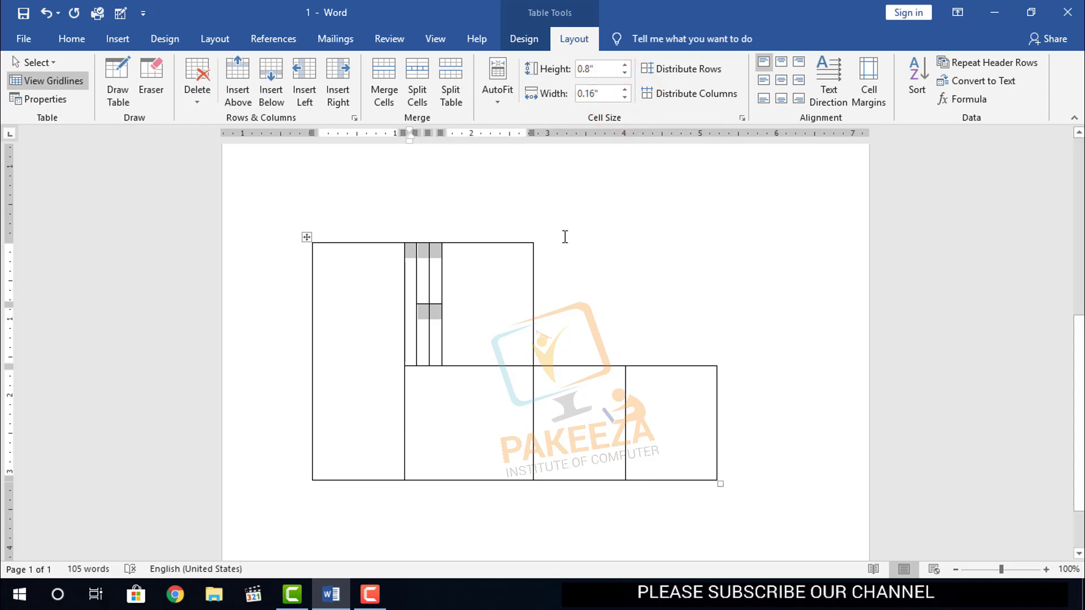
Select the last two cells of the table's bottom row.
drag(624, 435, 637, 468)
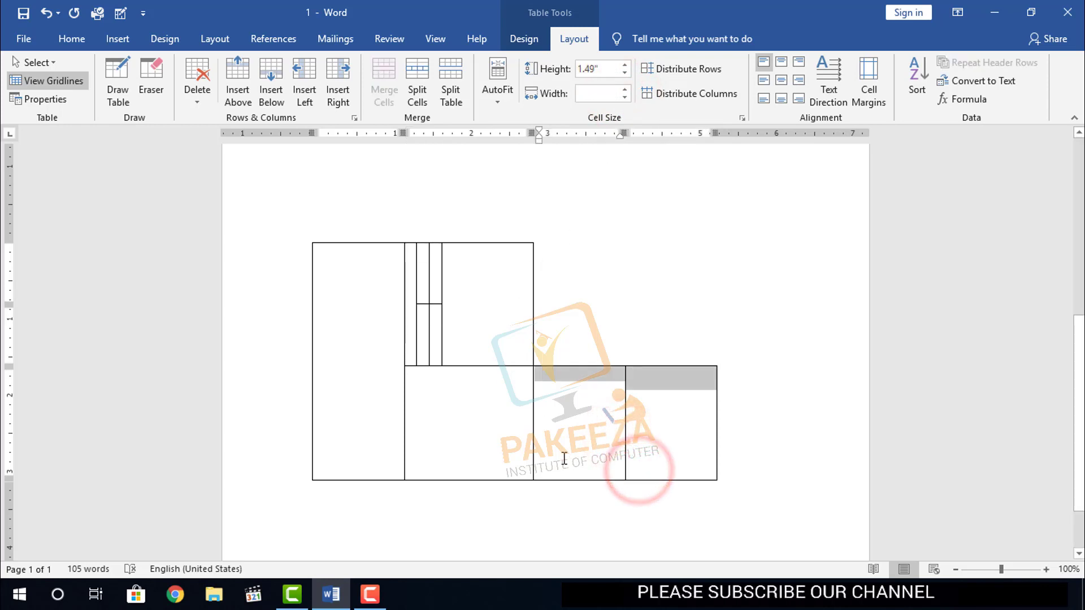
drag(565, 460, 567, 458)
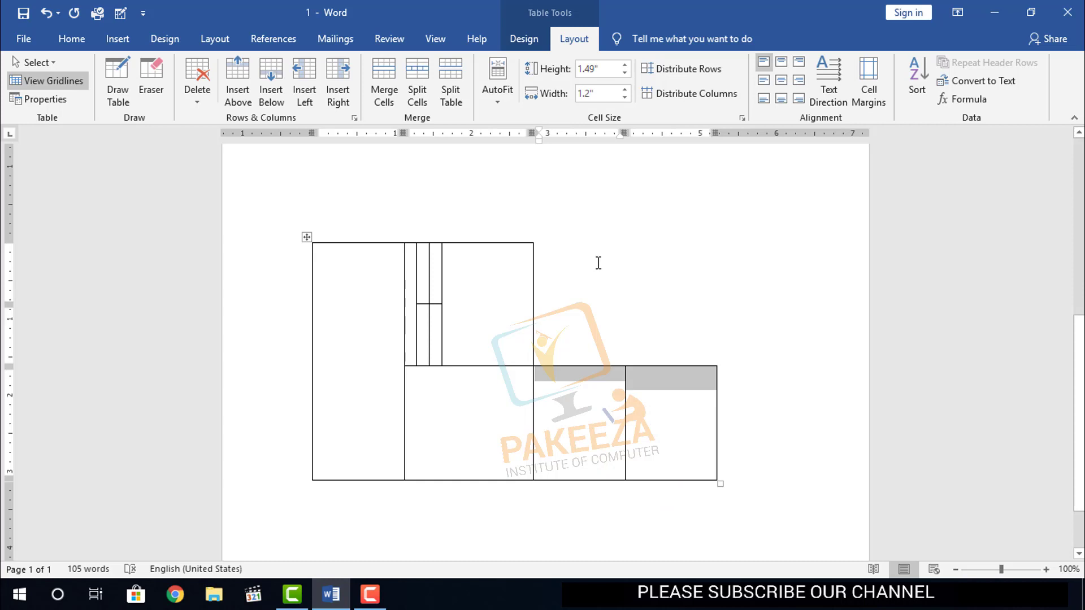